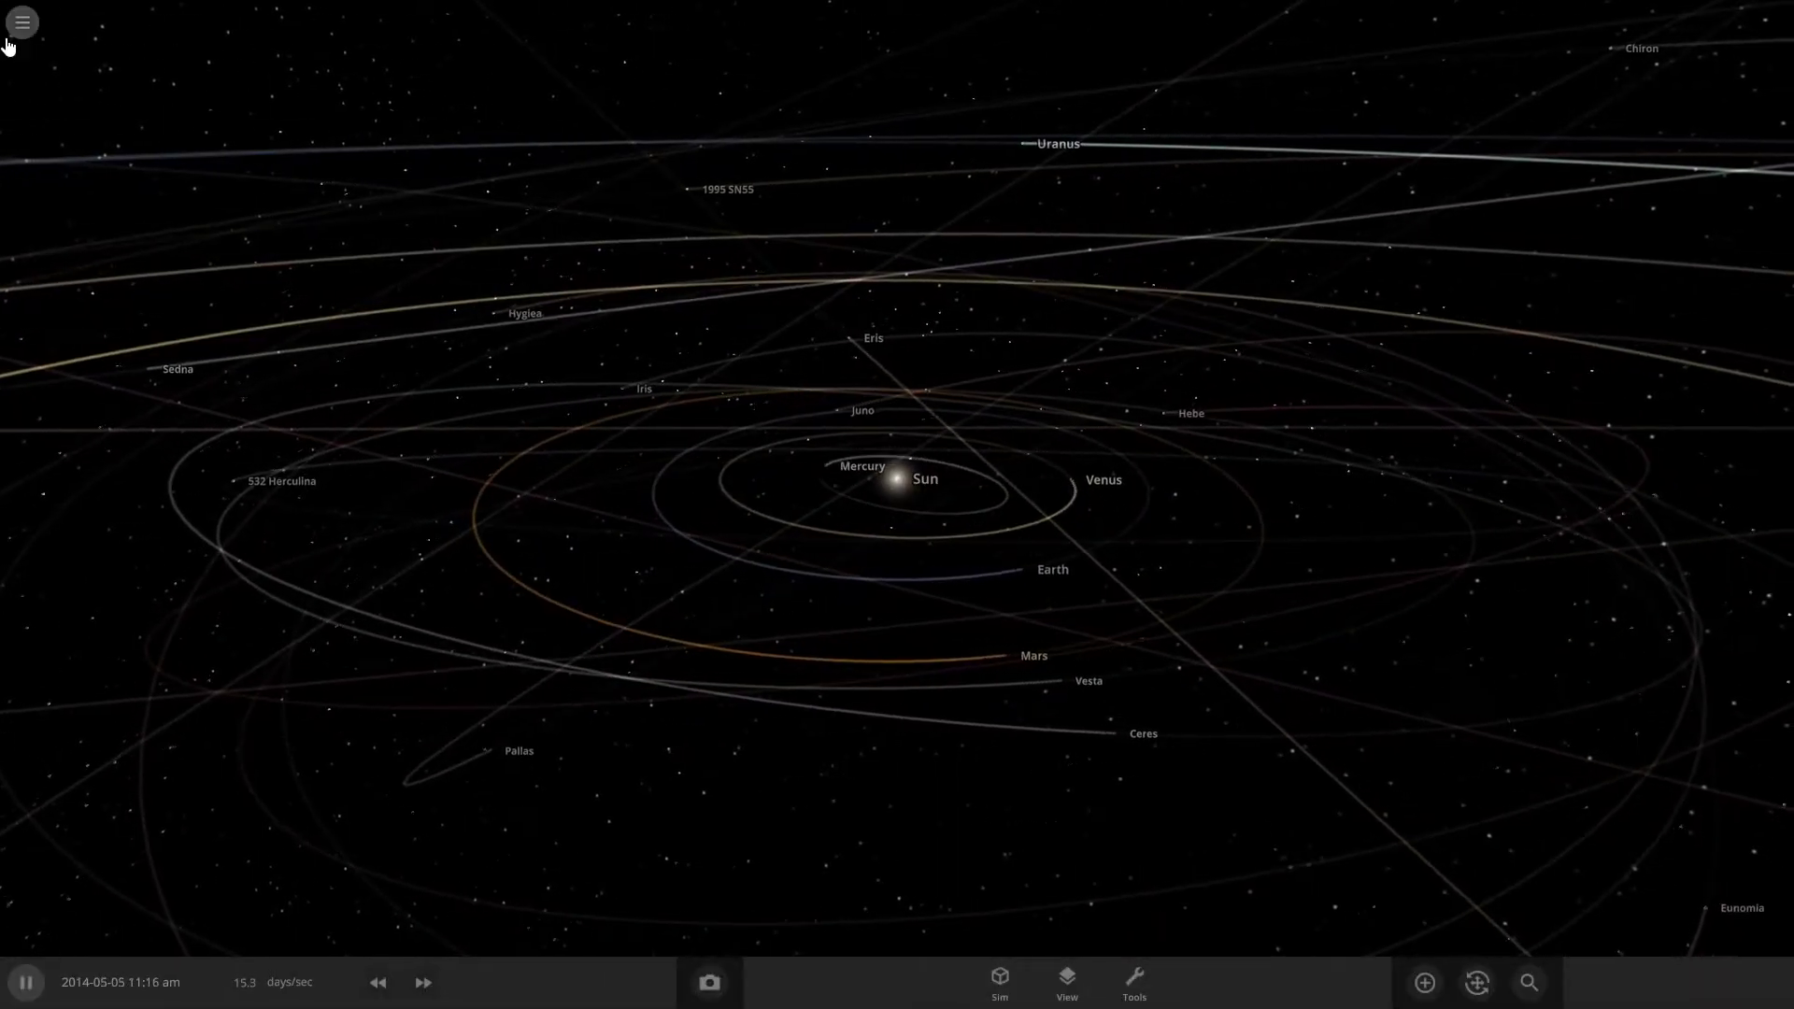
Step: Open the main menu to start a new blank simulation
click(23, 22)
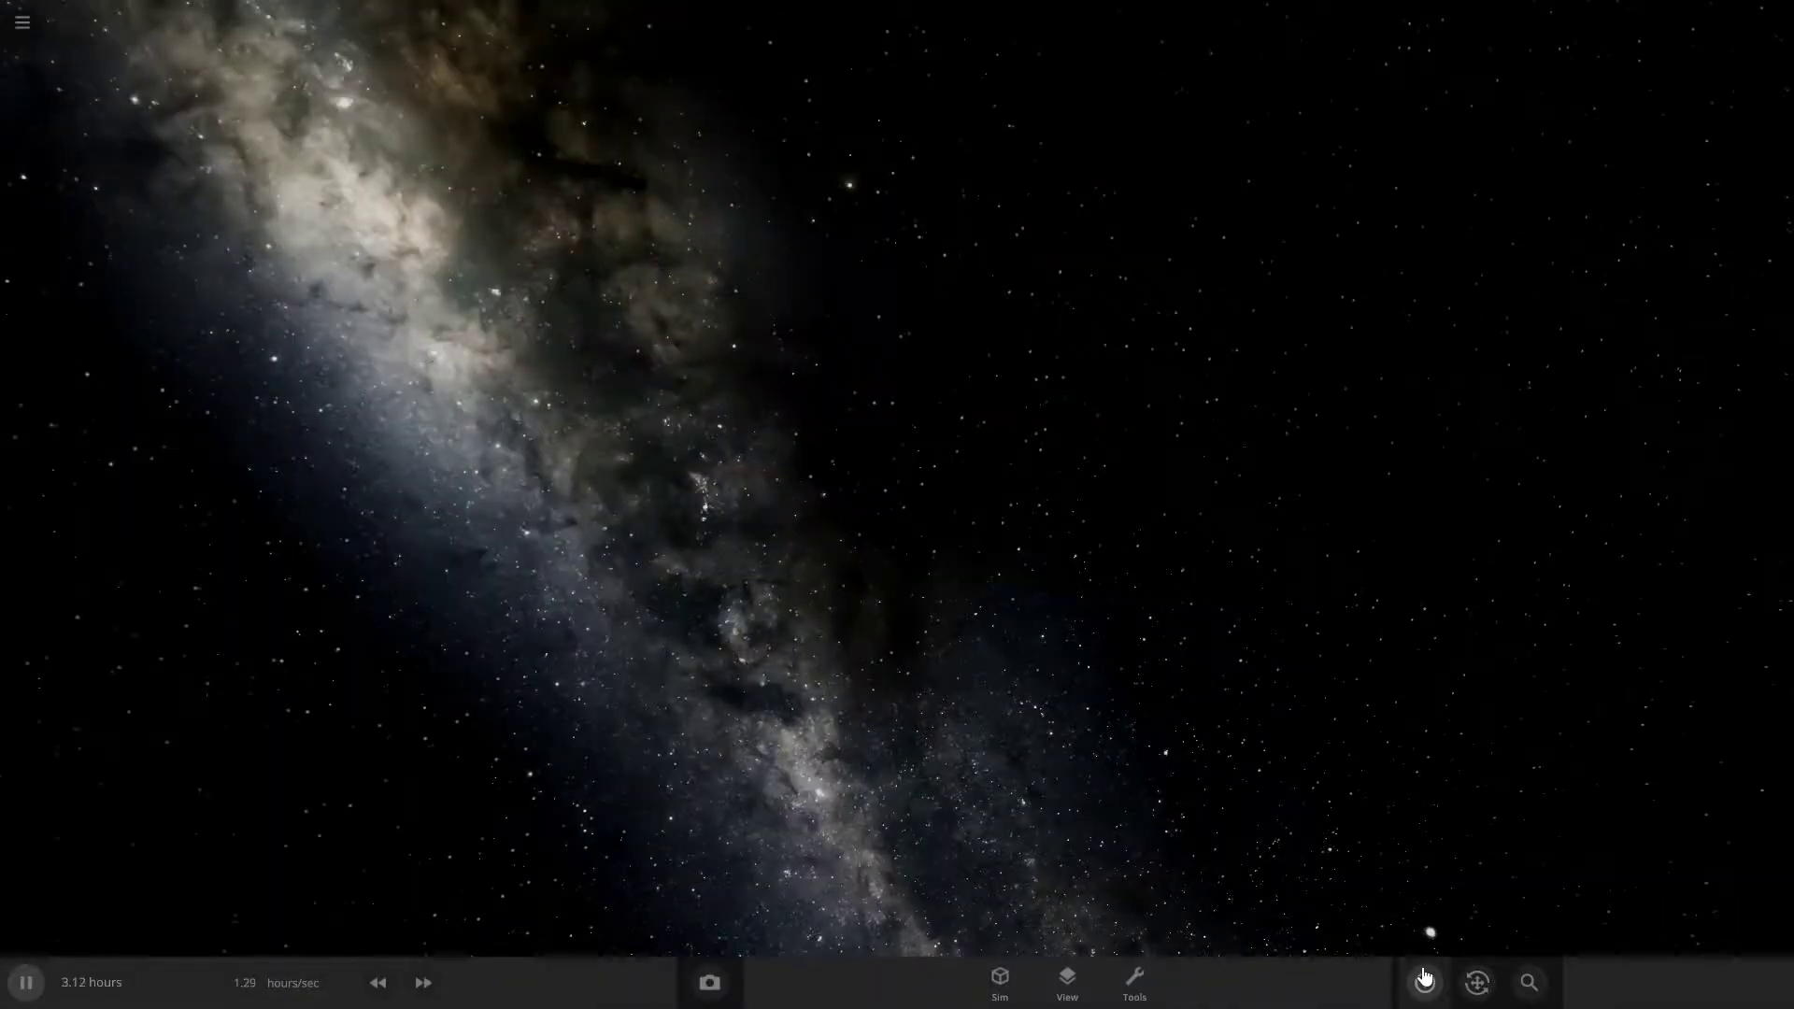
Step: Place the Sun from the Stars catalogue into empty space and view its details
click(1424, 982)
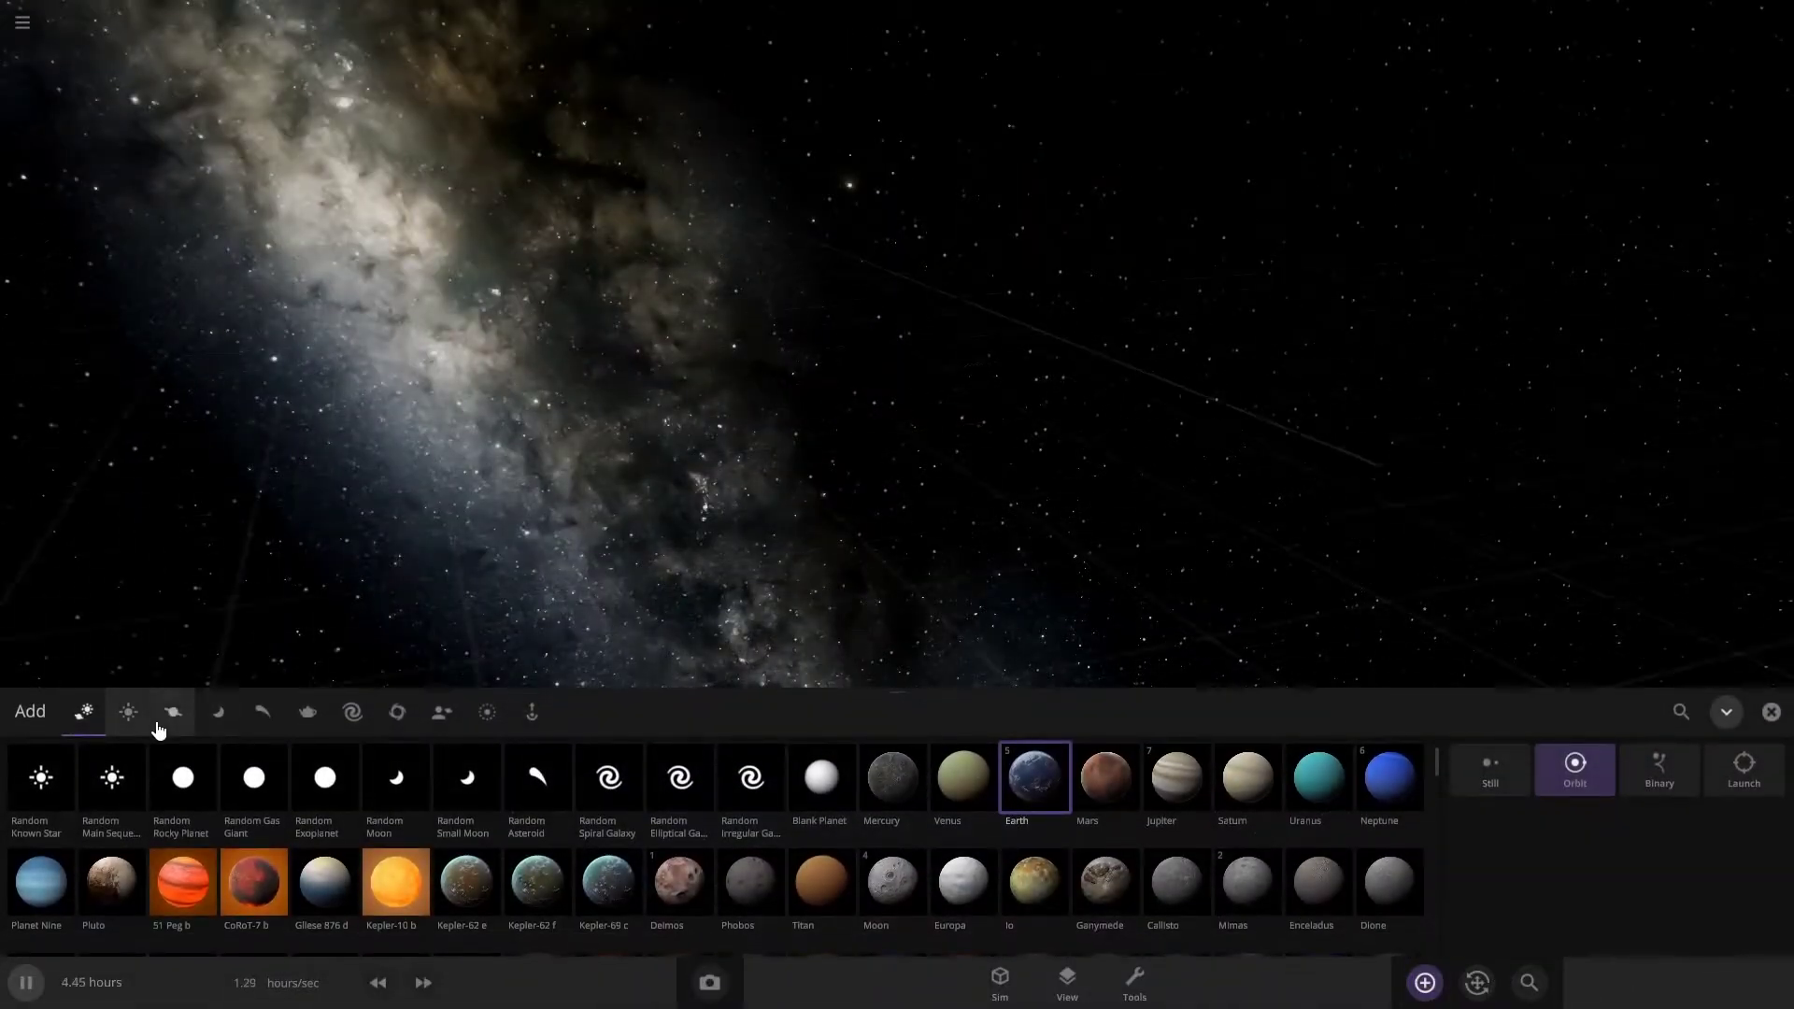
click(128, 711)
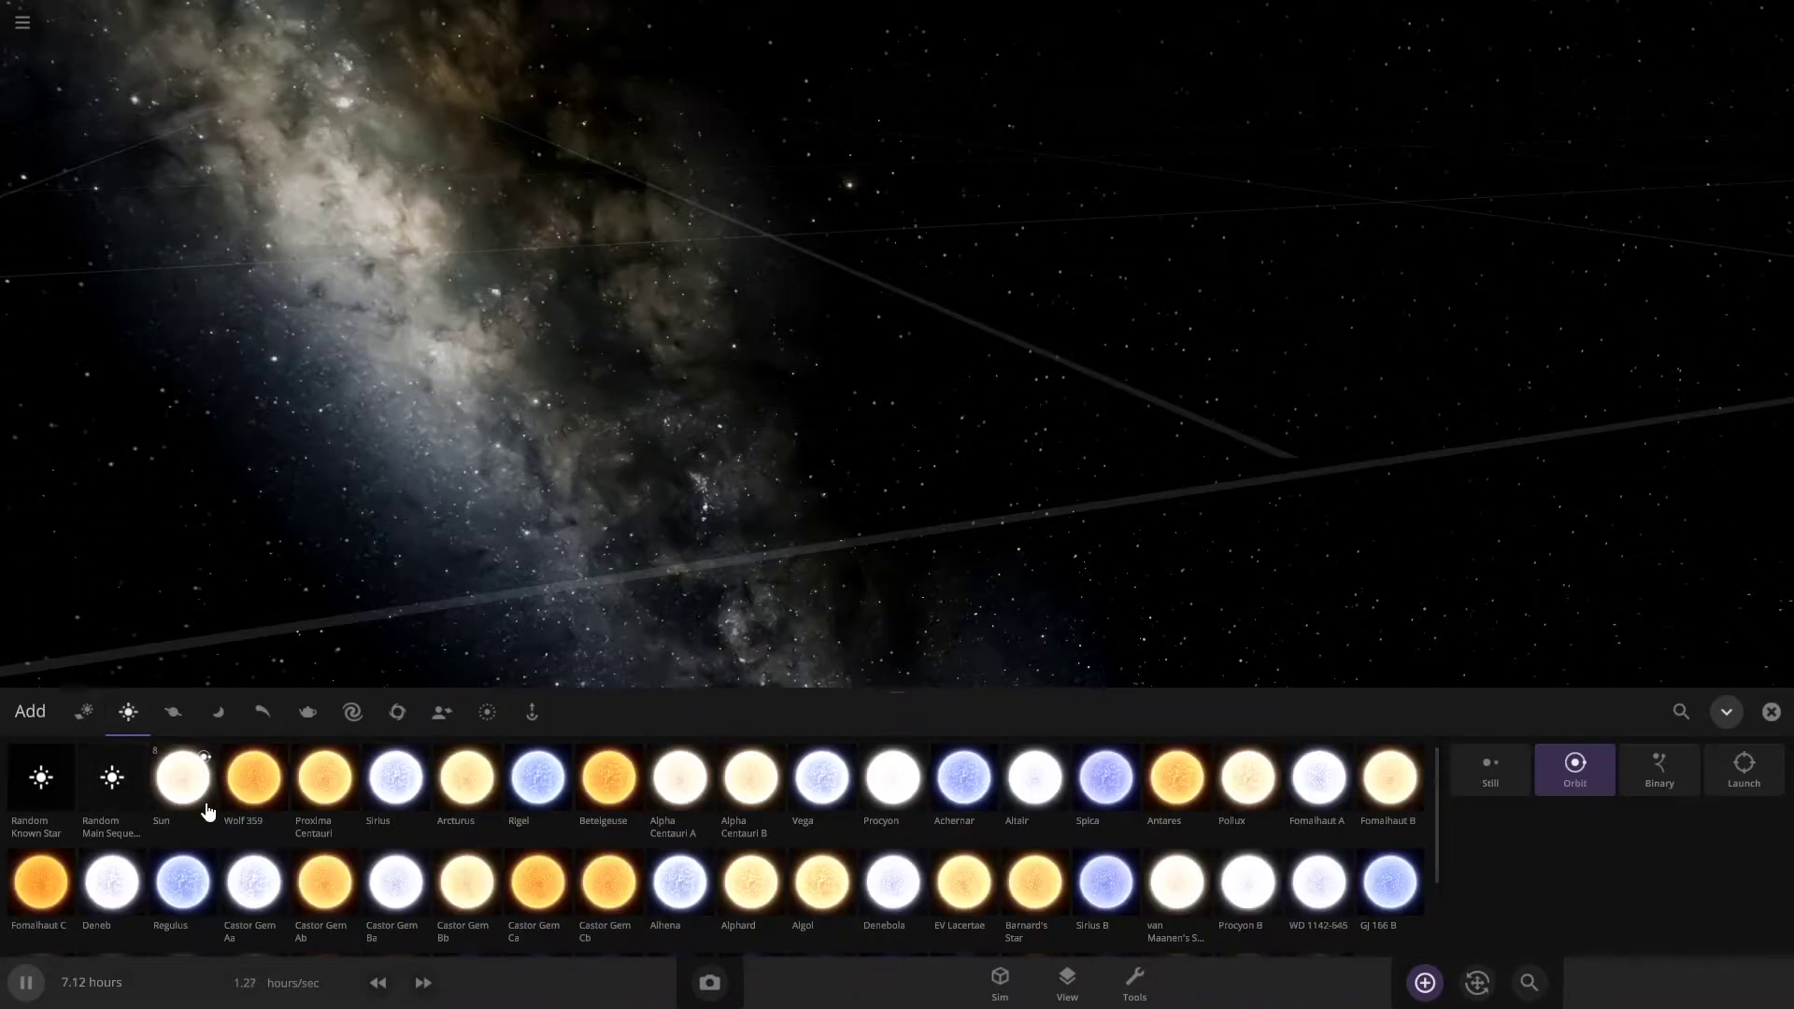
click(208, 811)
click(852, 332)
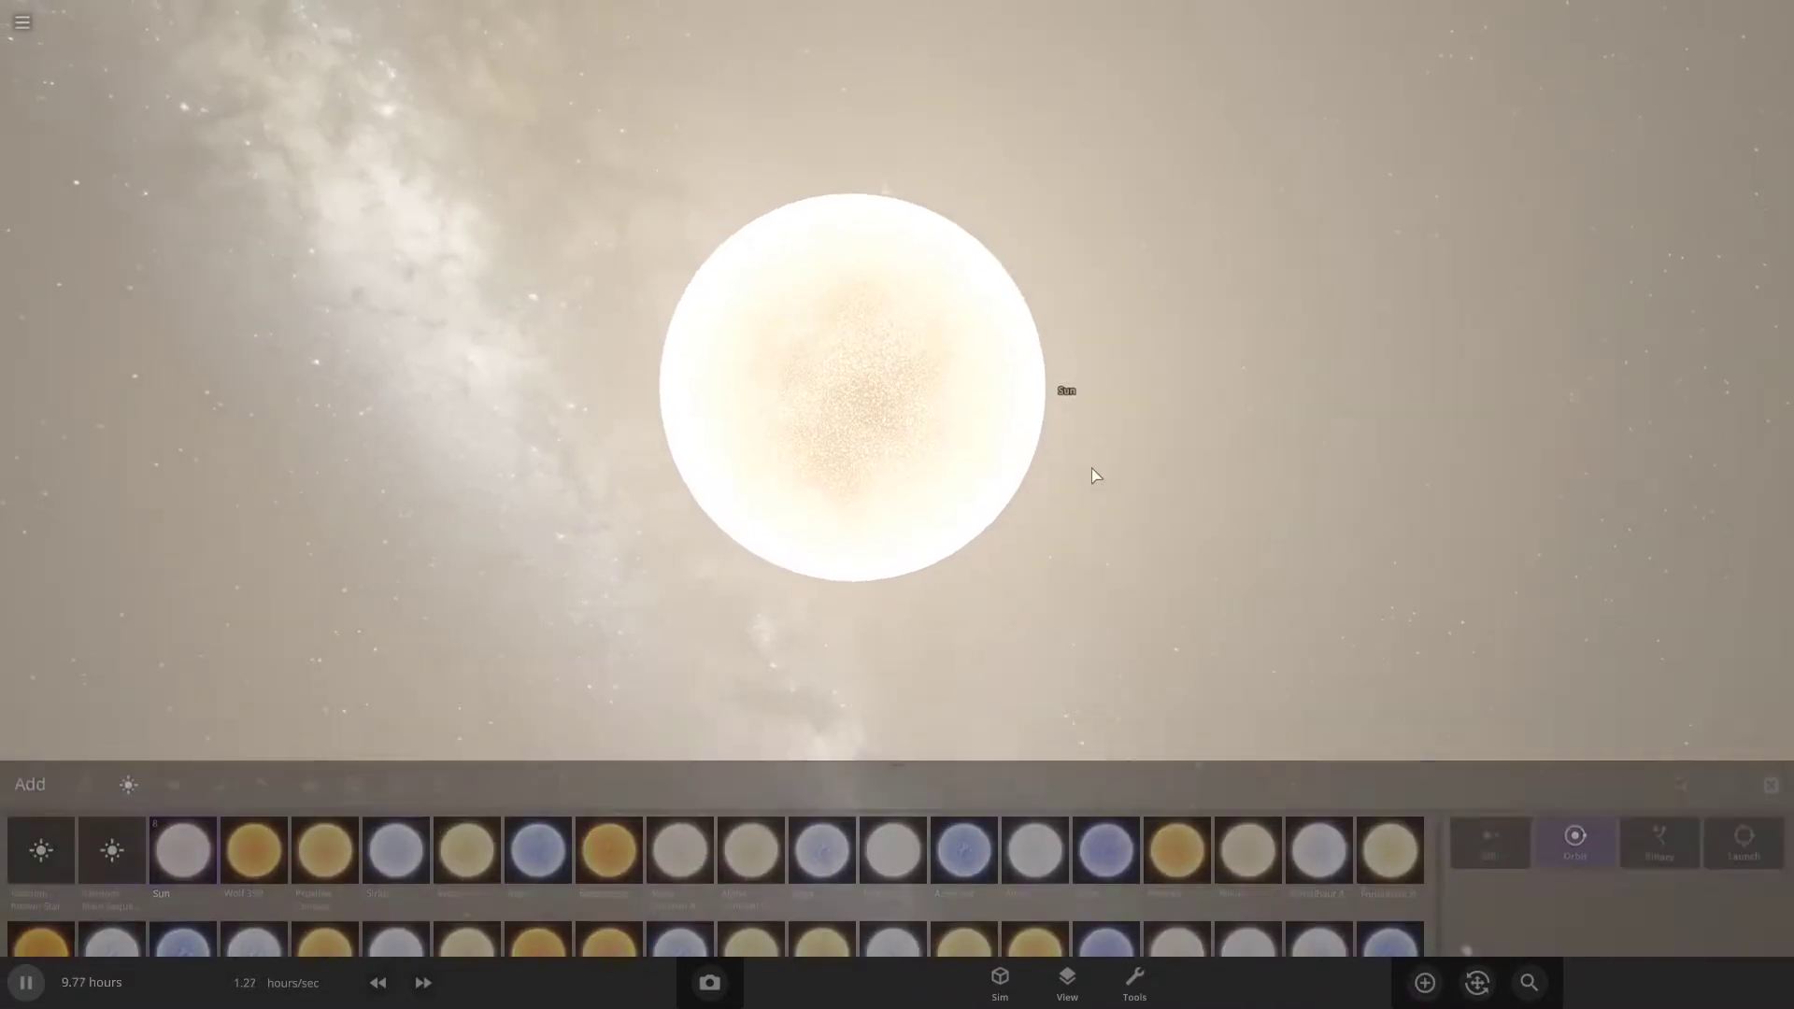
click(889, 468)
scroll(1209, 525, down, 5)
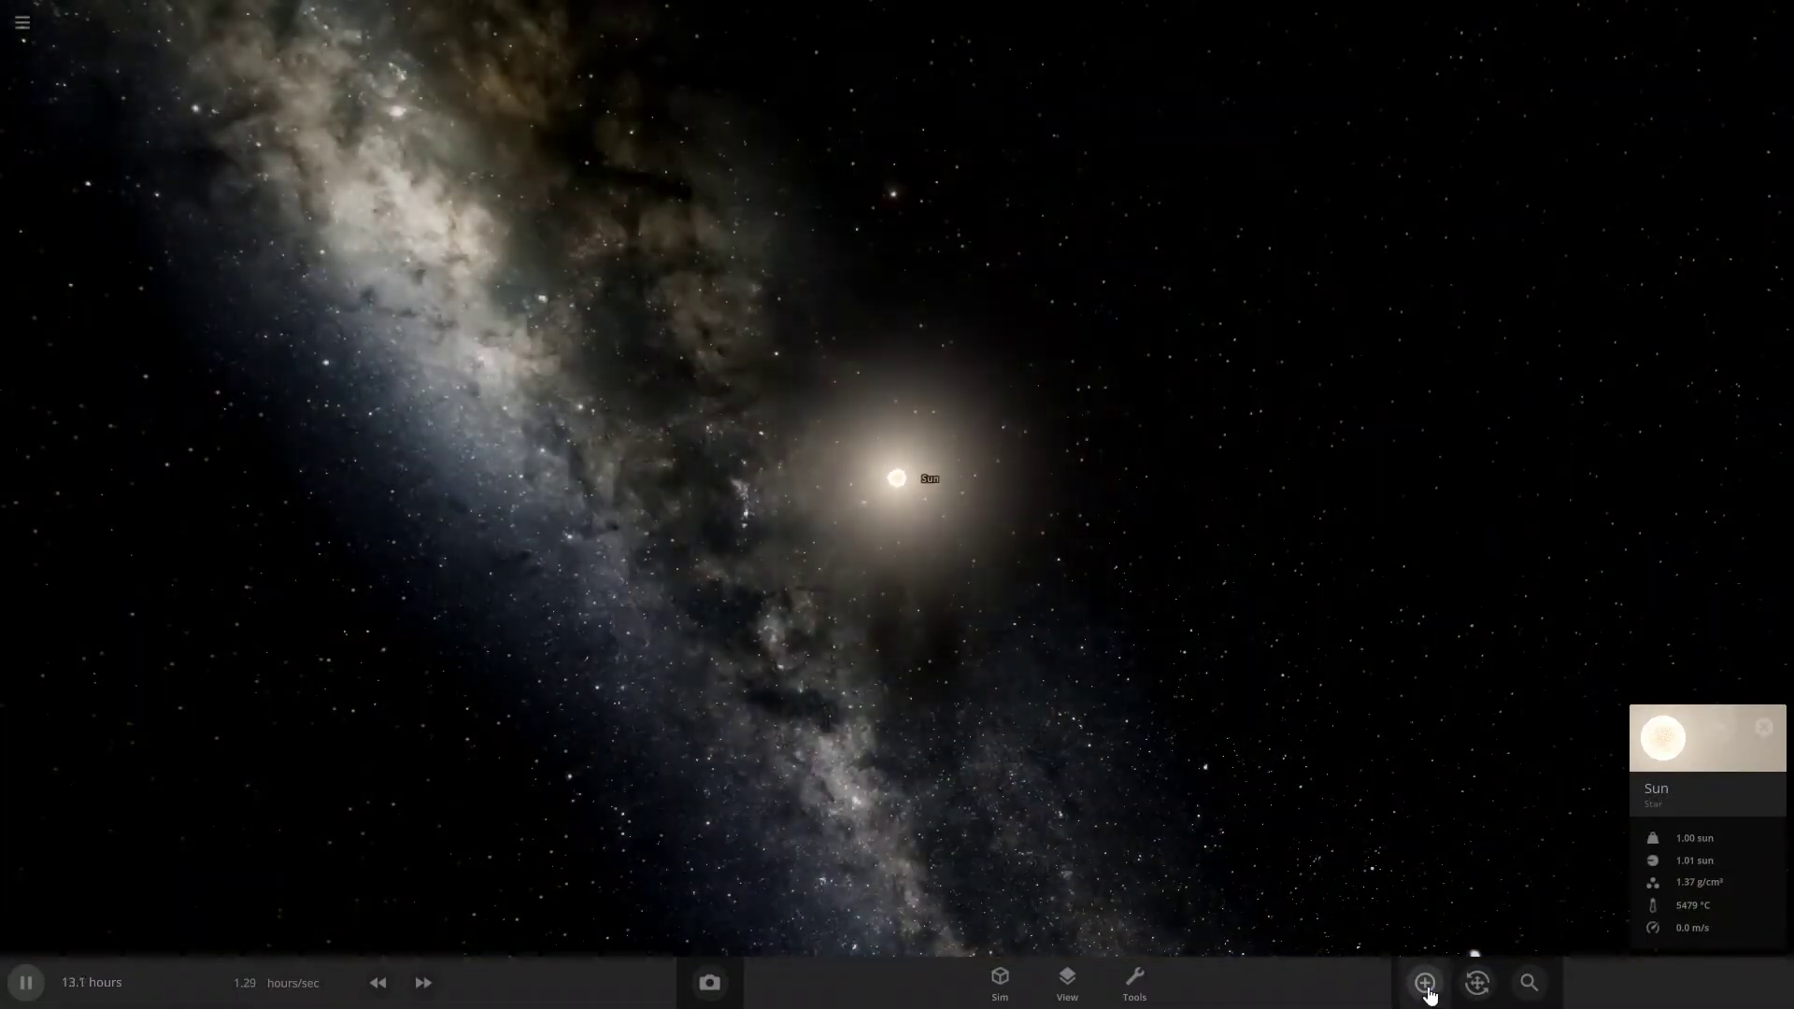
click(1425, 982)
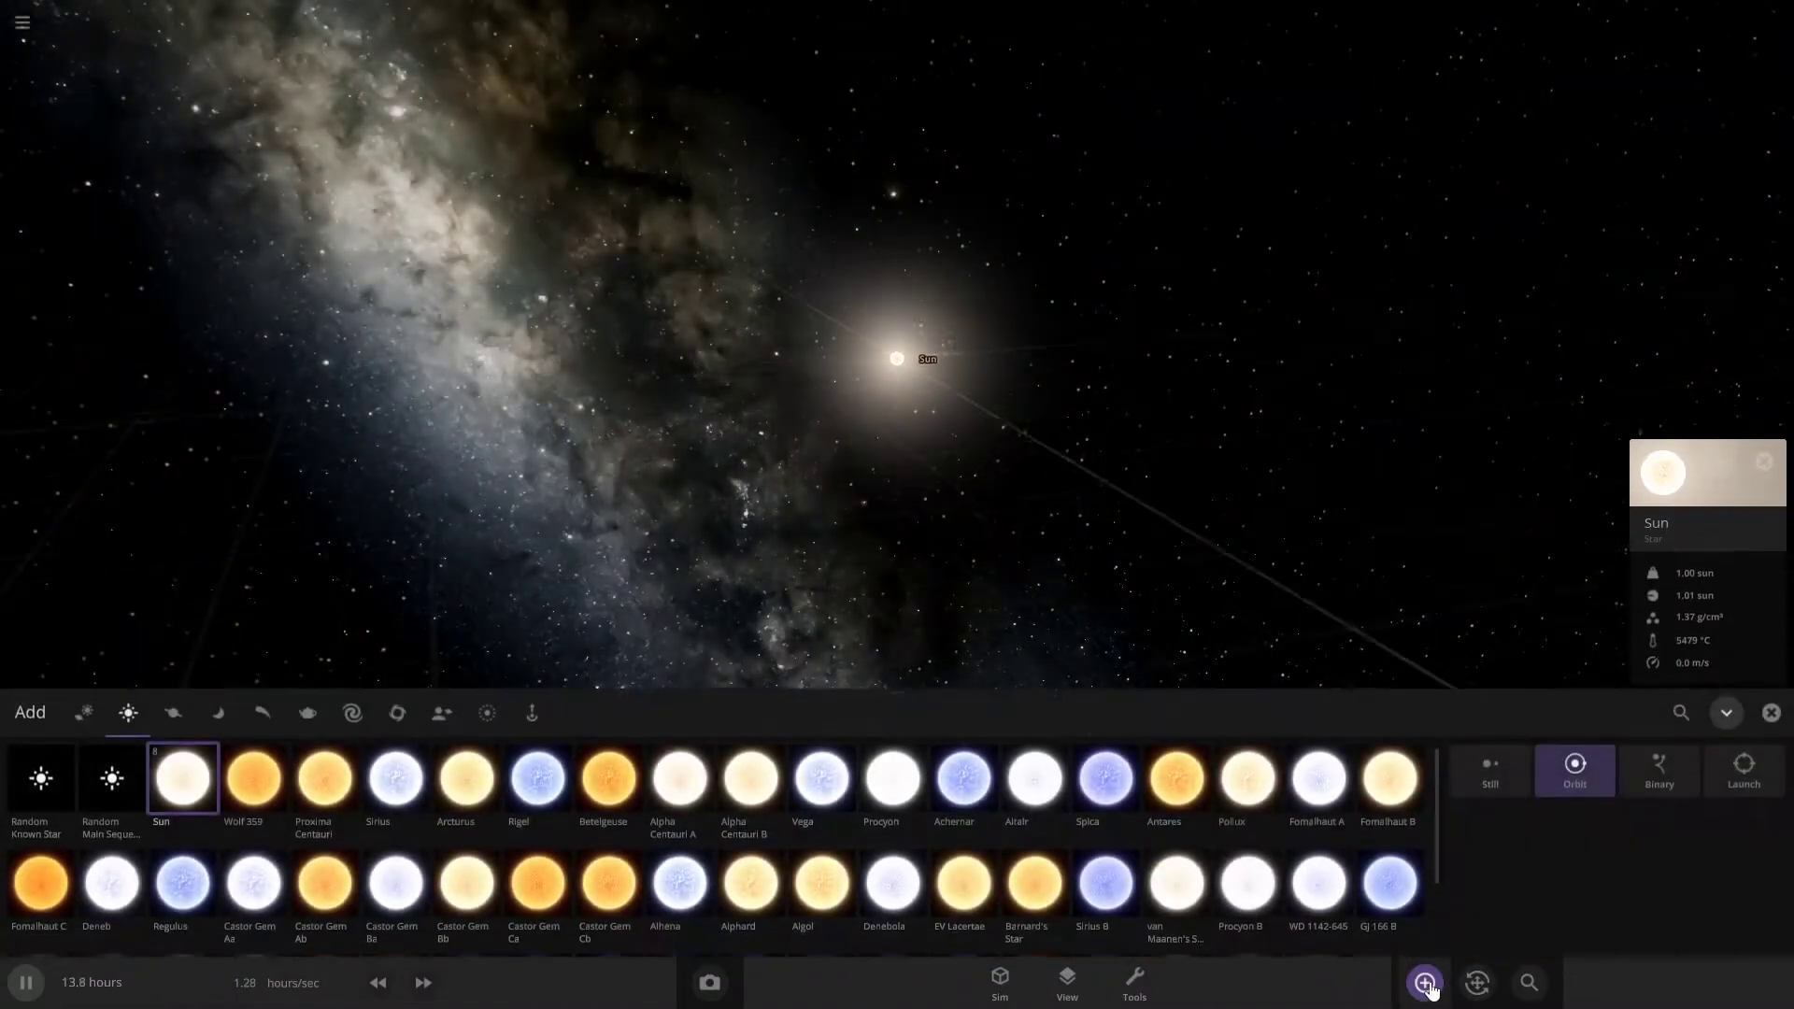
Step: Add a random rocky planet, Lgortas, orbiting 1 AU from the Sun and focus on it
click(169, 713)
click(41, 777)
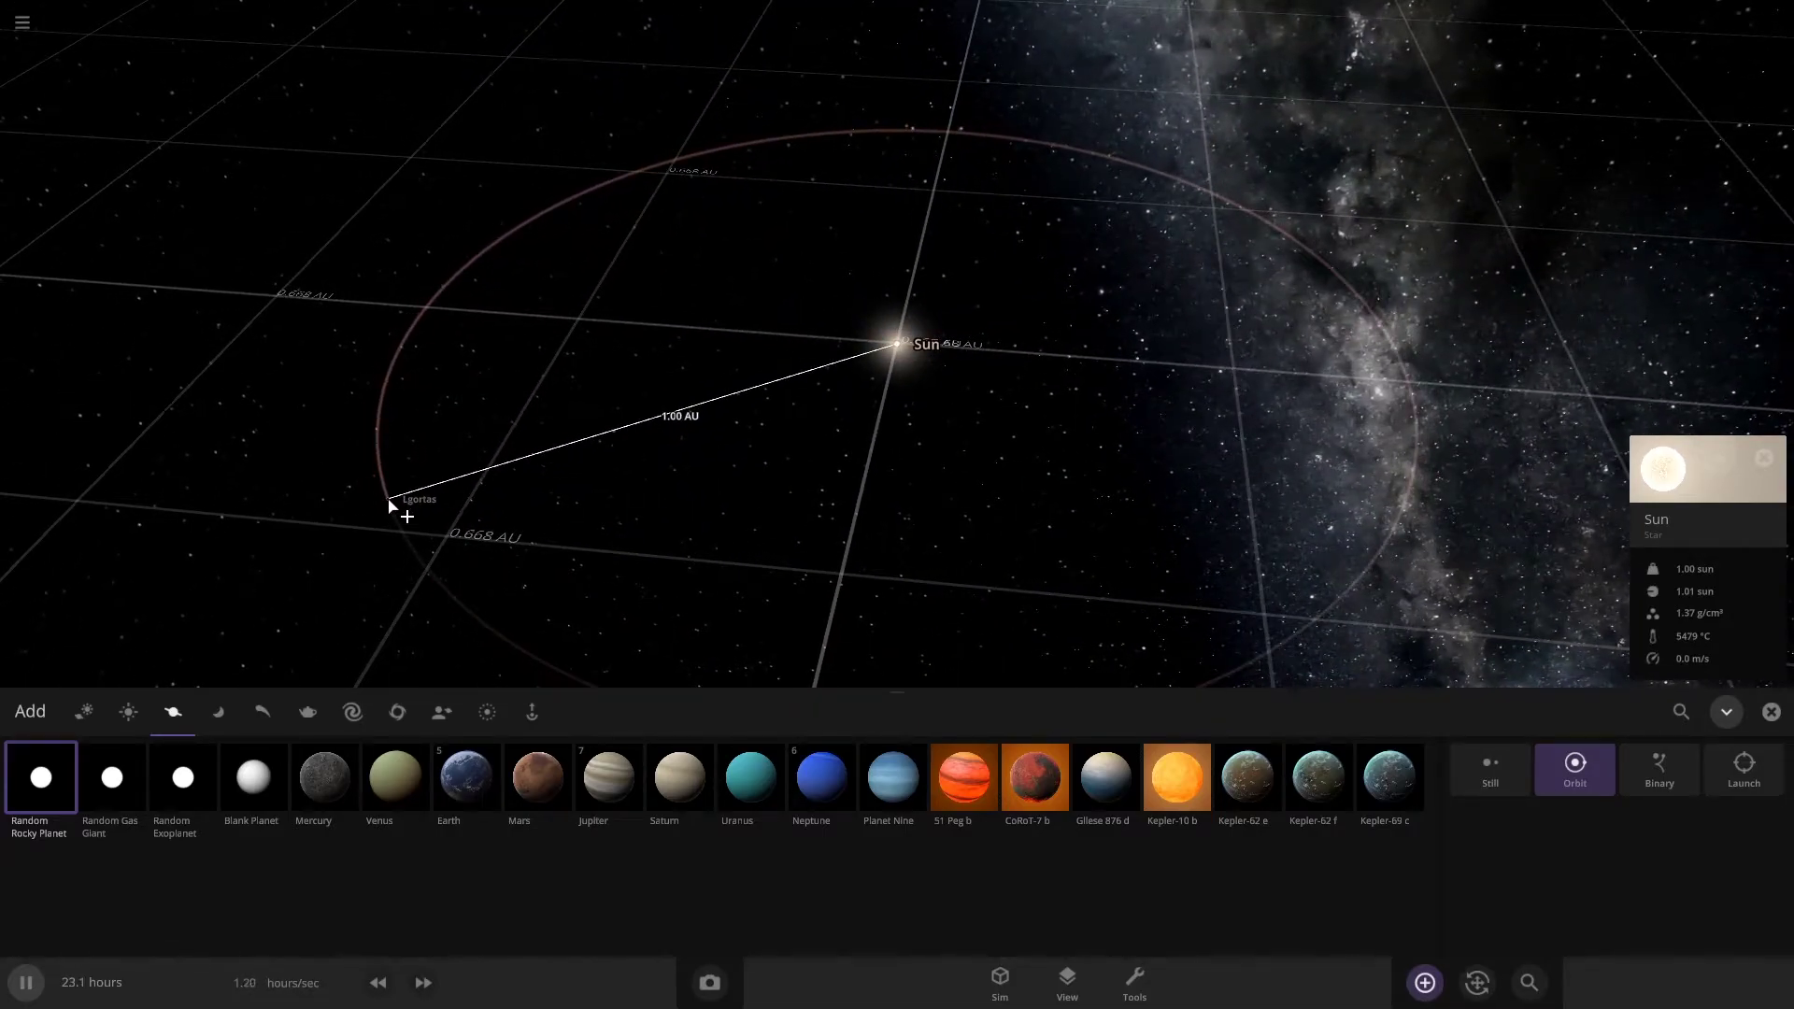
click(391, 506)
double_click(397, 657)
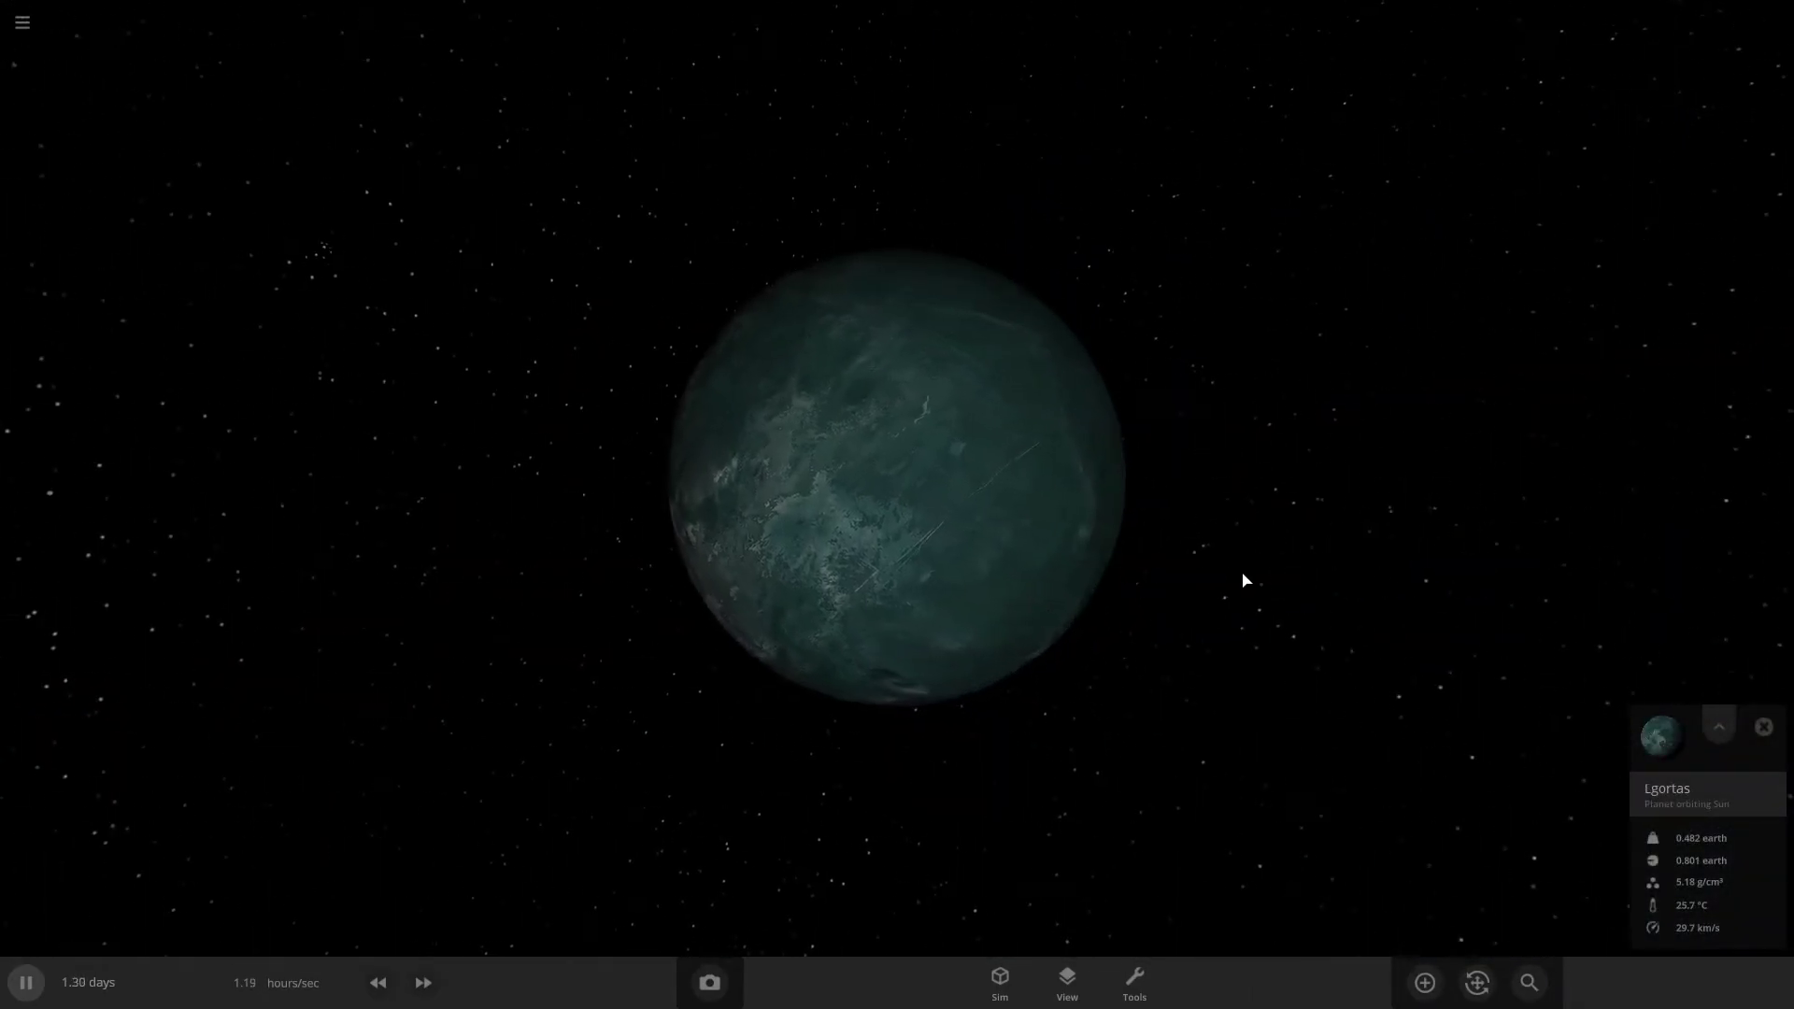
Step: Pause the simulation and set Lgortas's mass to 1 earth
key(space)
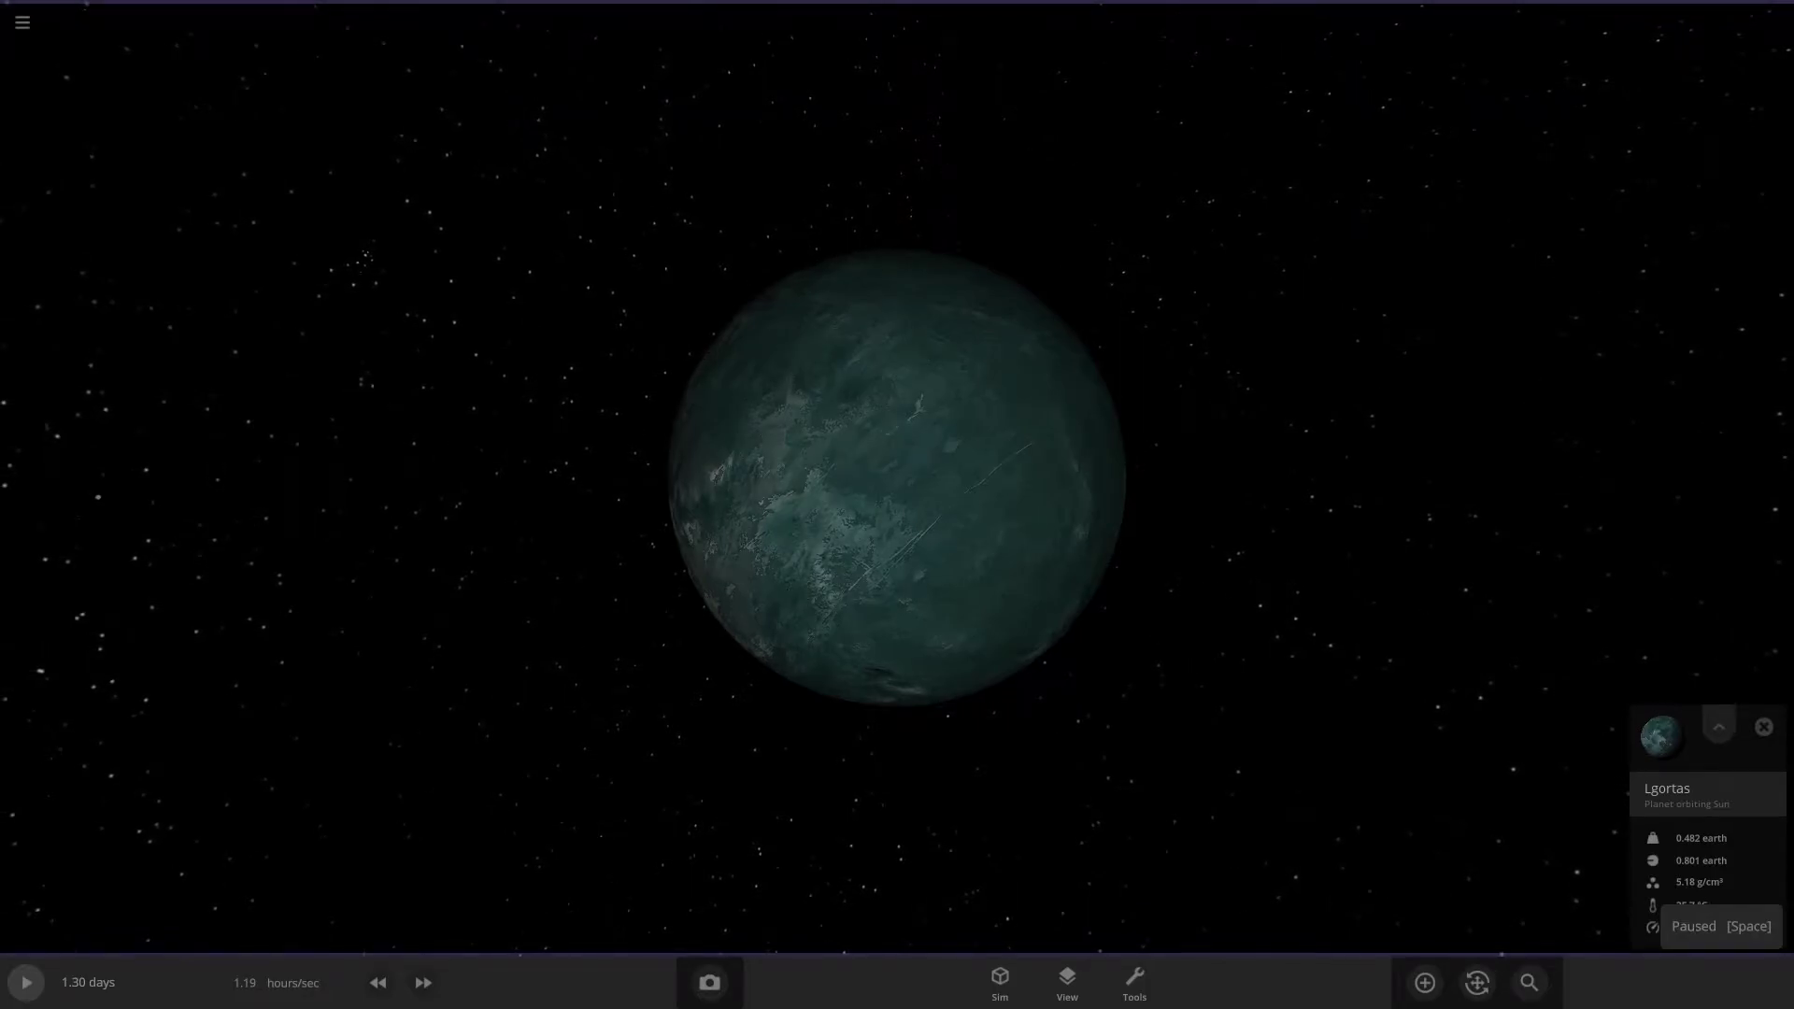
click(953, 468)
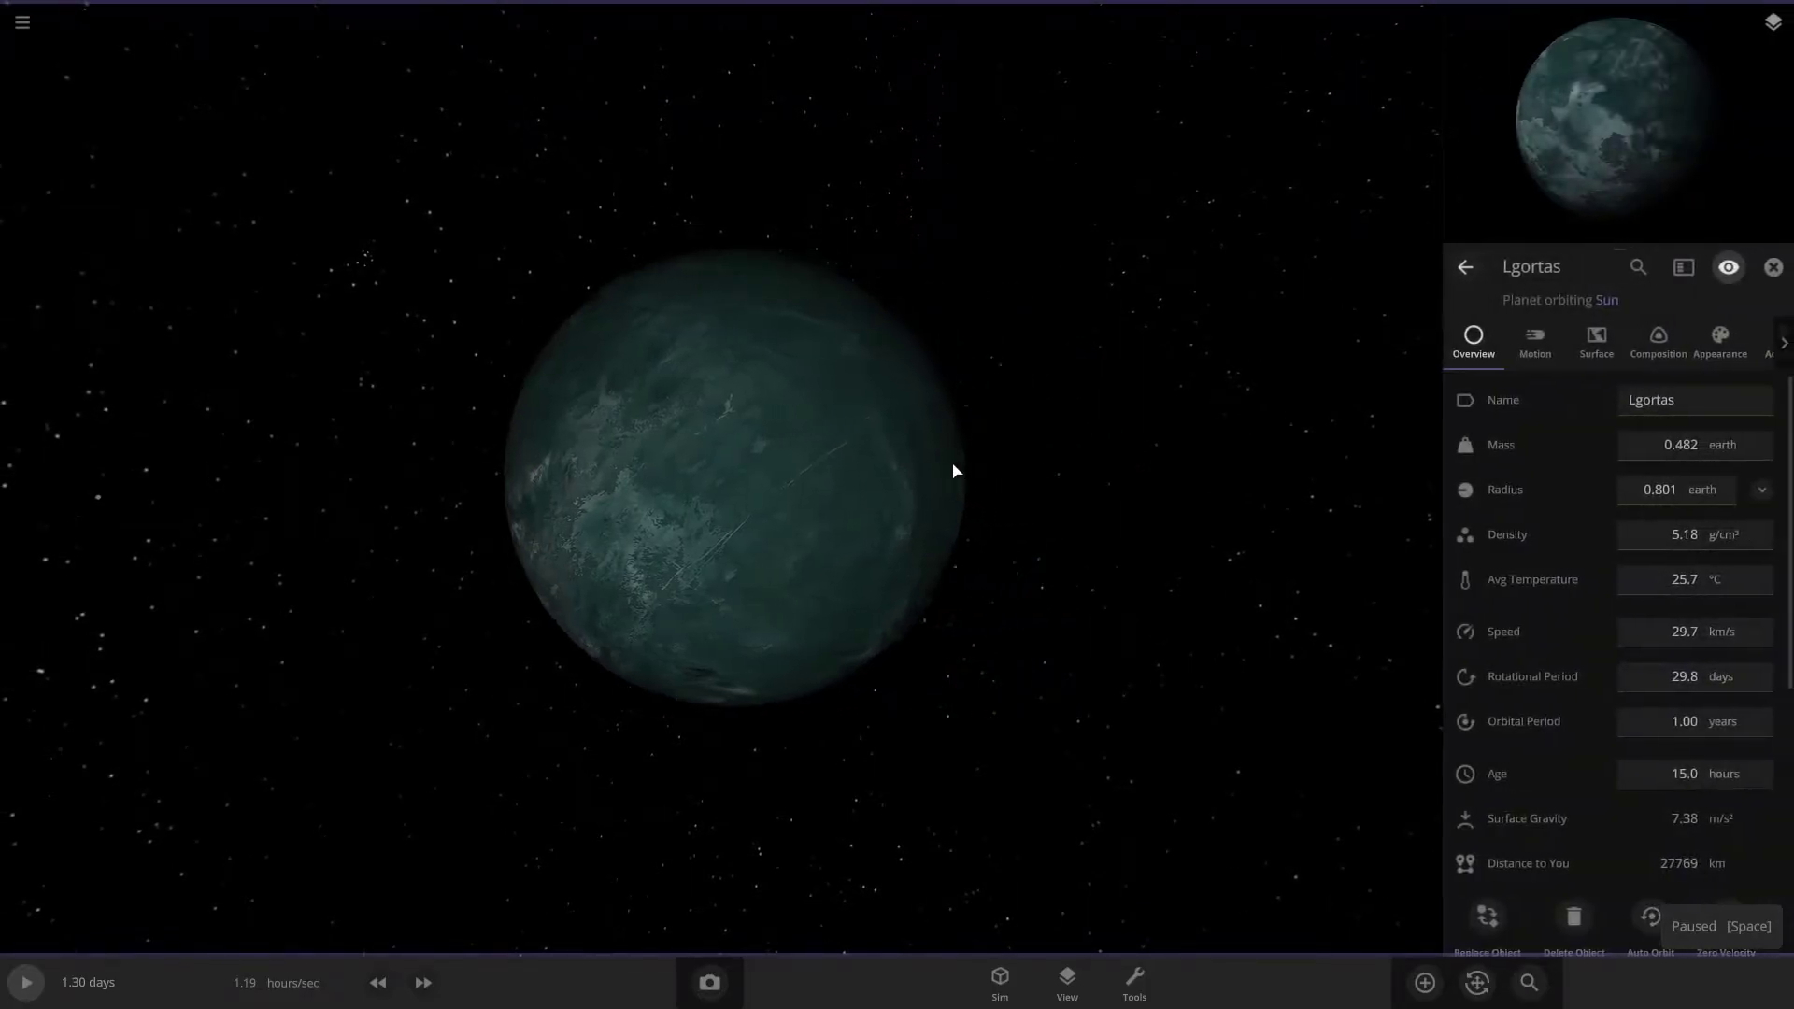
click(1668, 448)
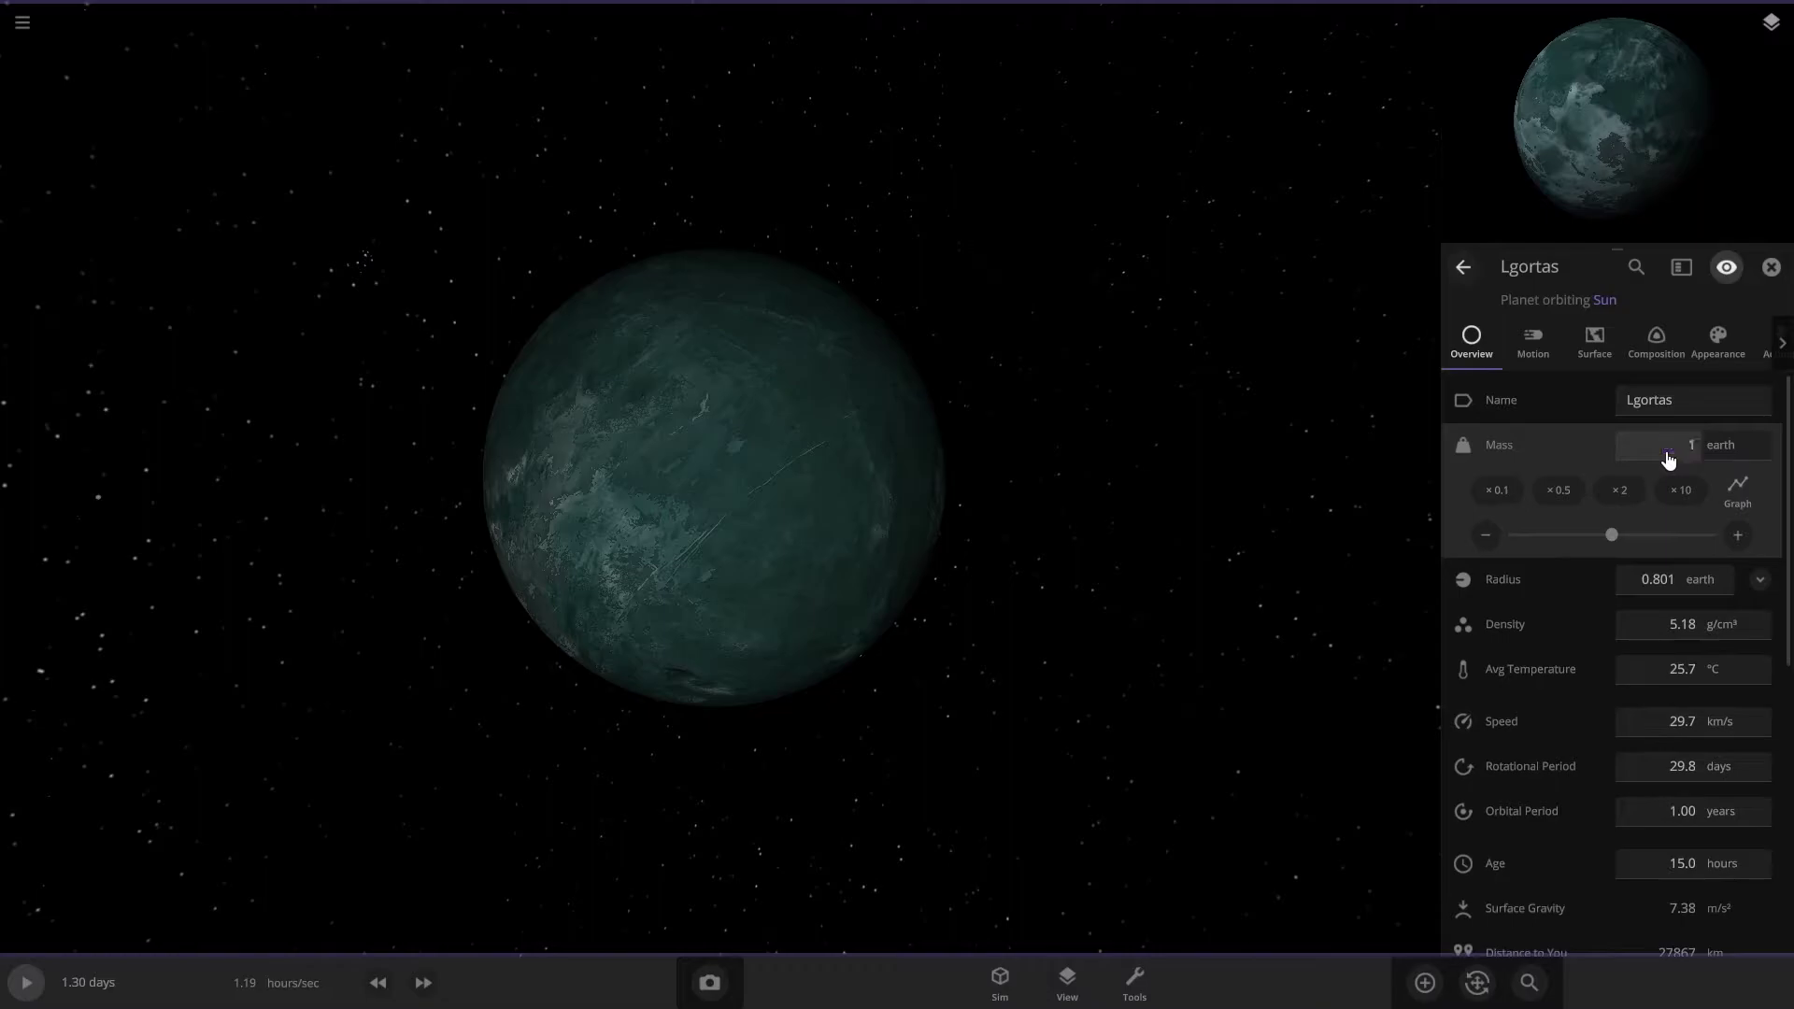
key(Return)
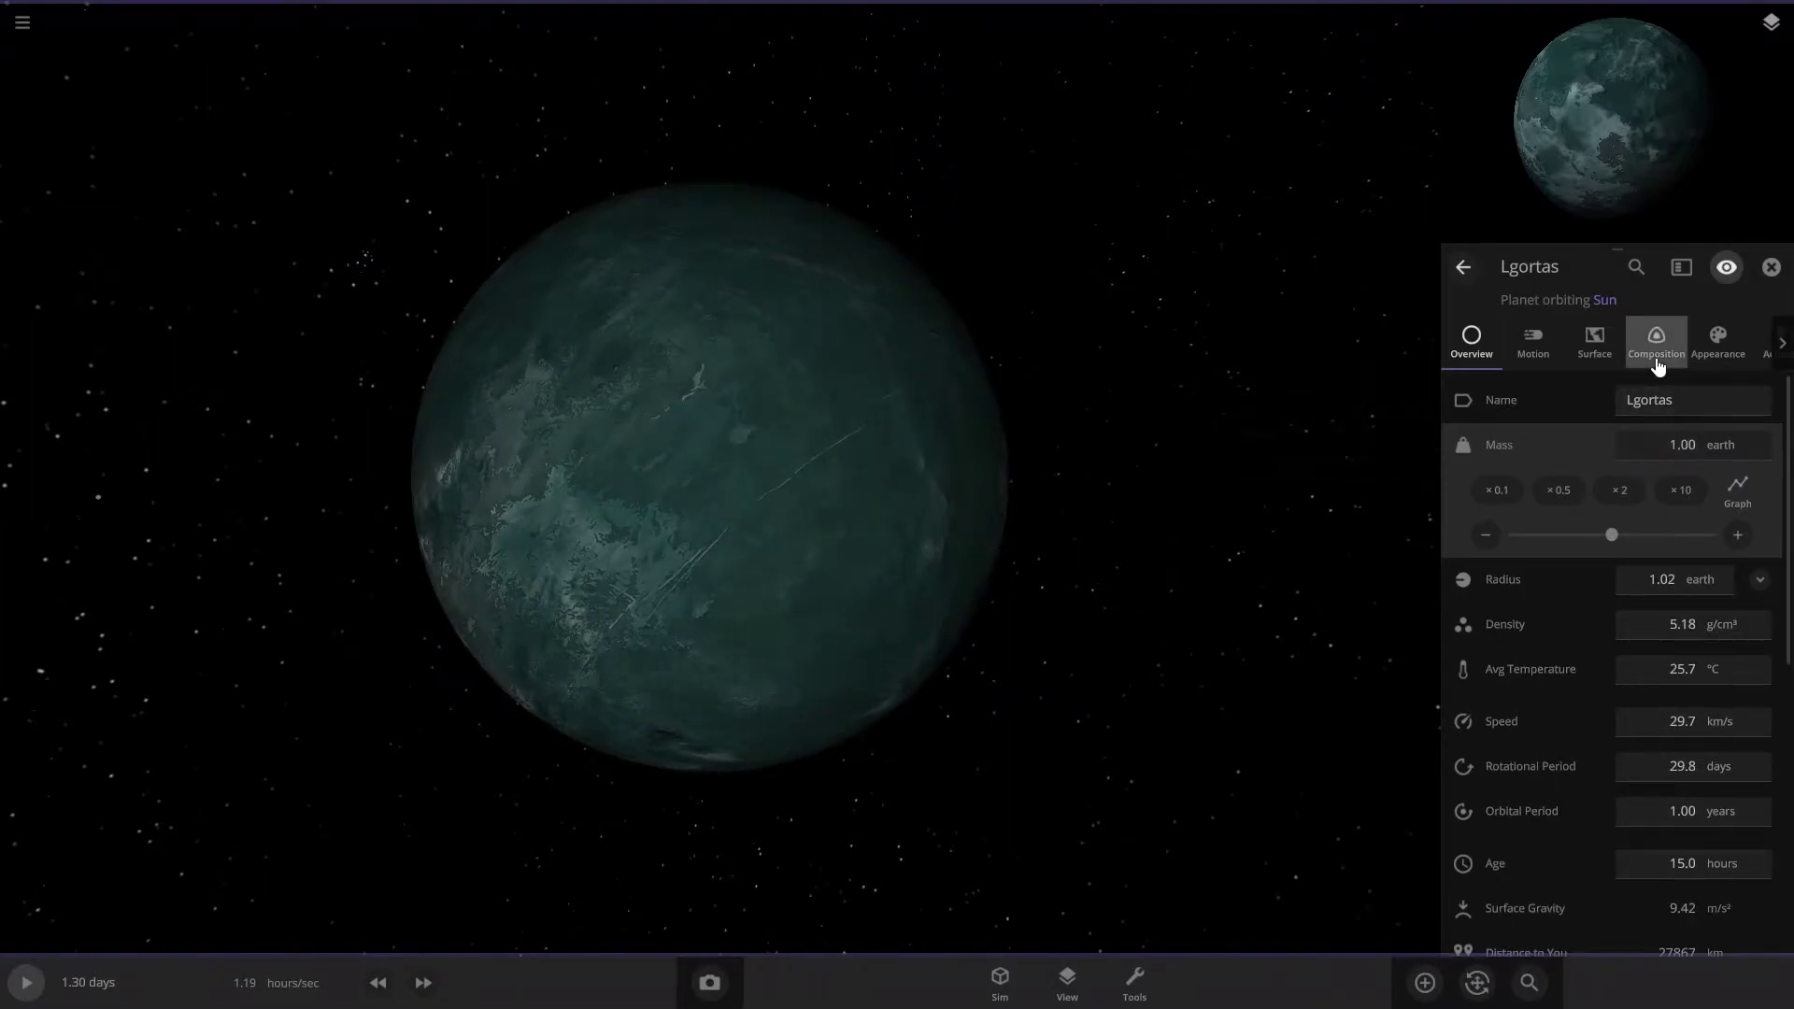
Step: In Lgortas's composition, express iron and silicate in moon masses and water in kg
click(1657, 362)
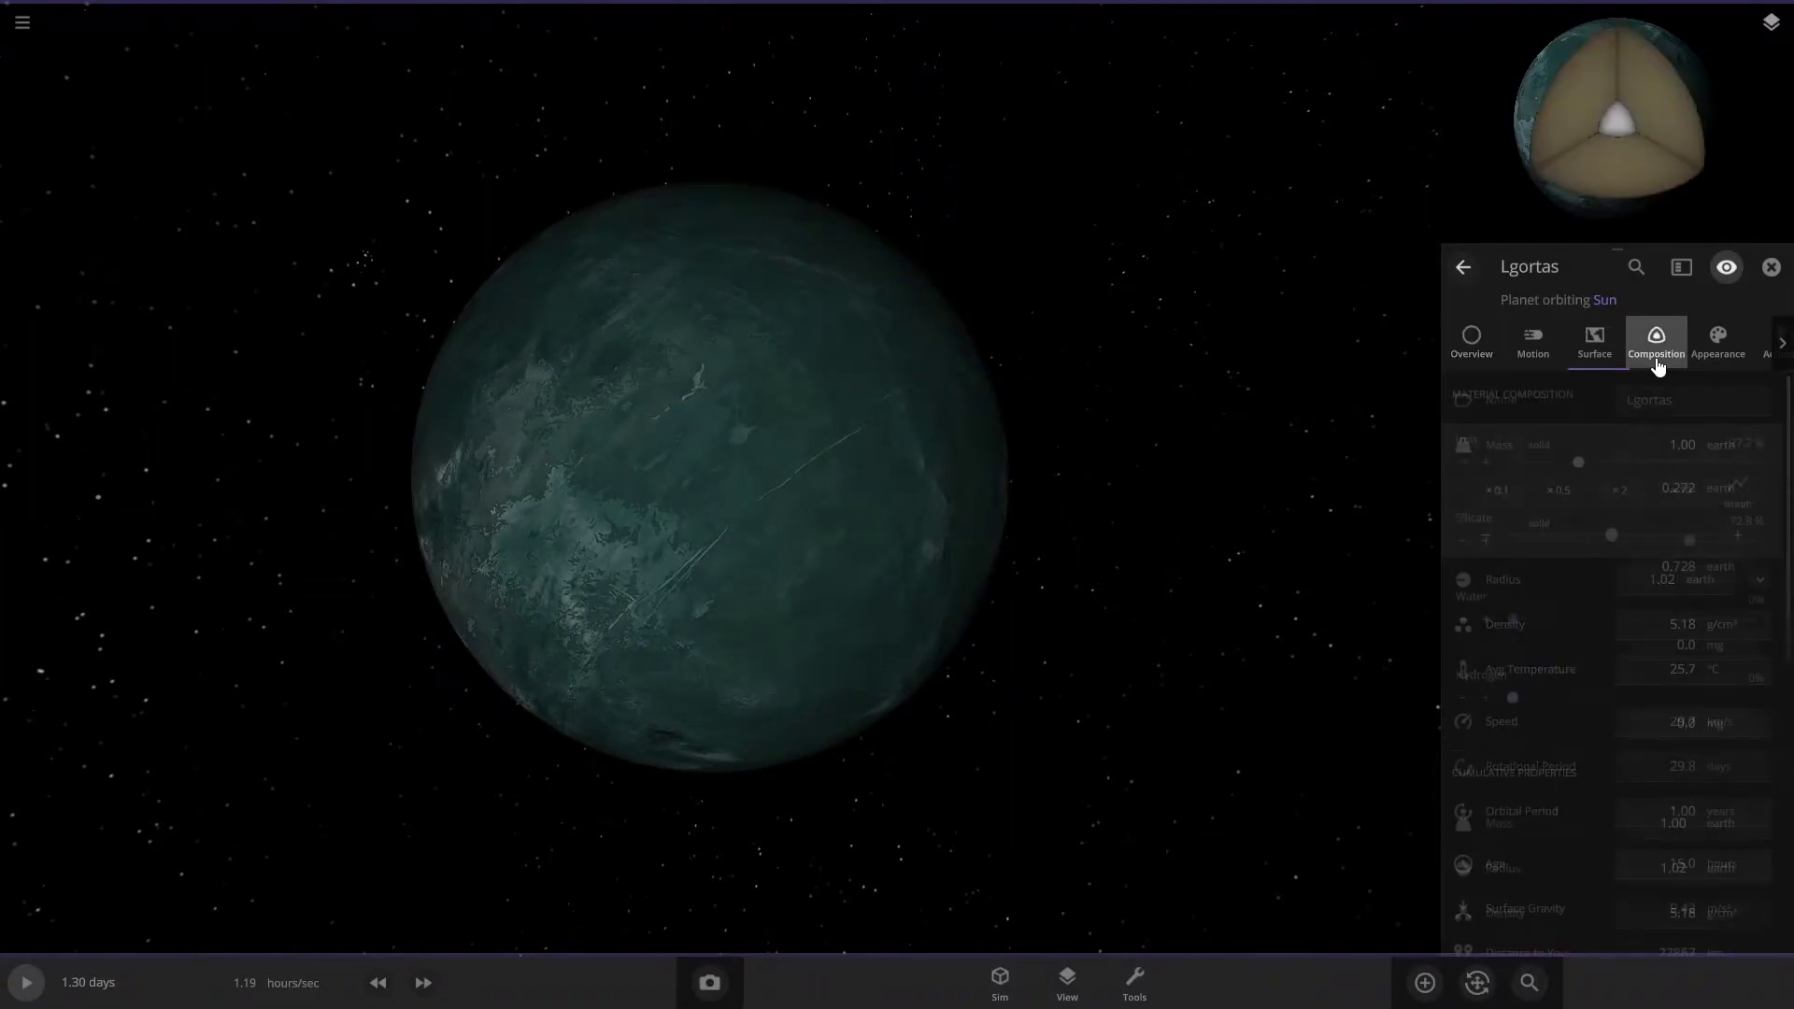
click(1739, 493)
click(1734, 533)
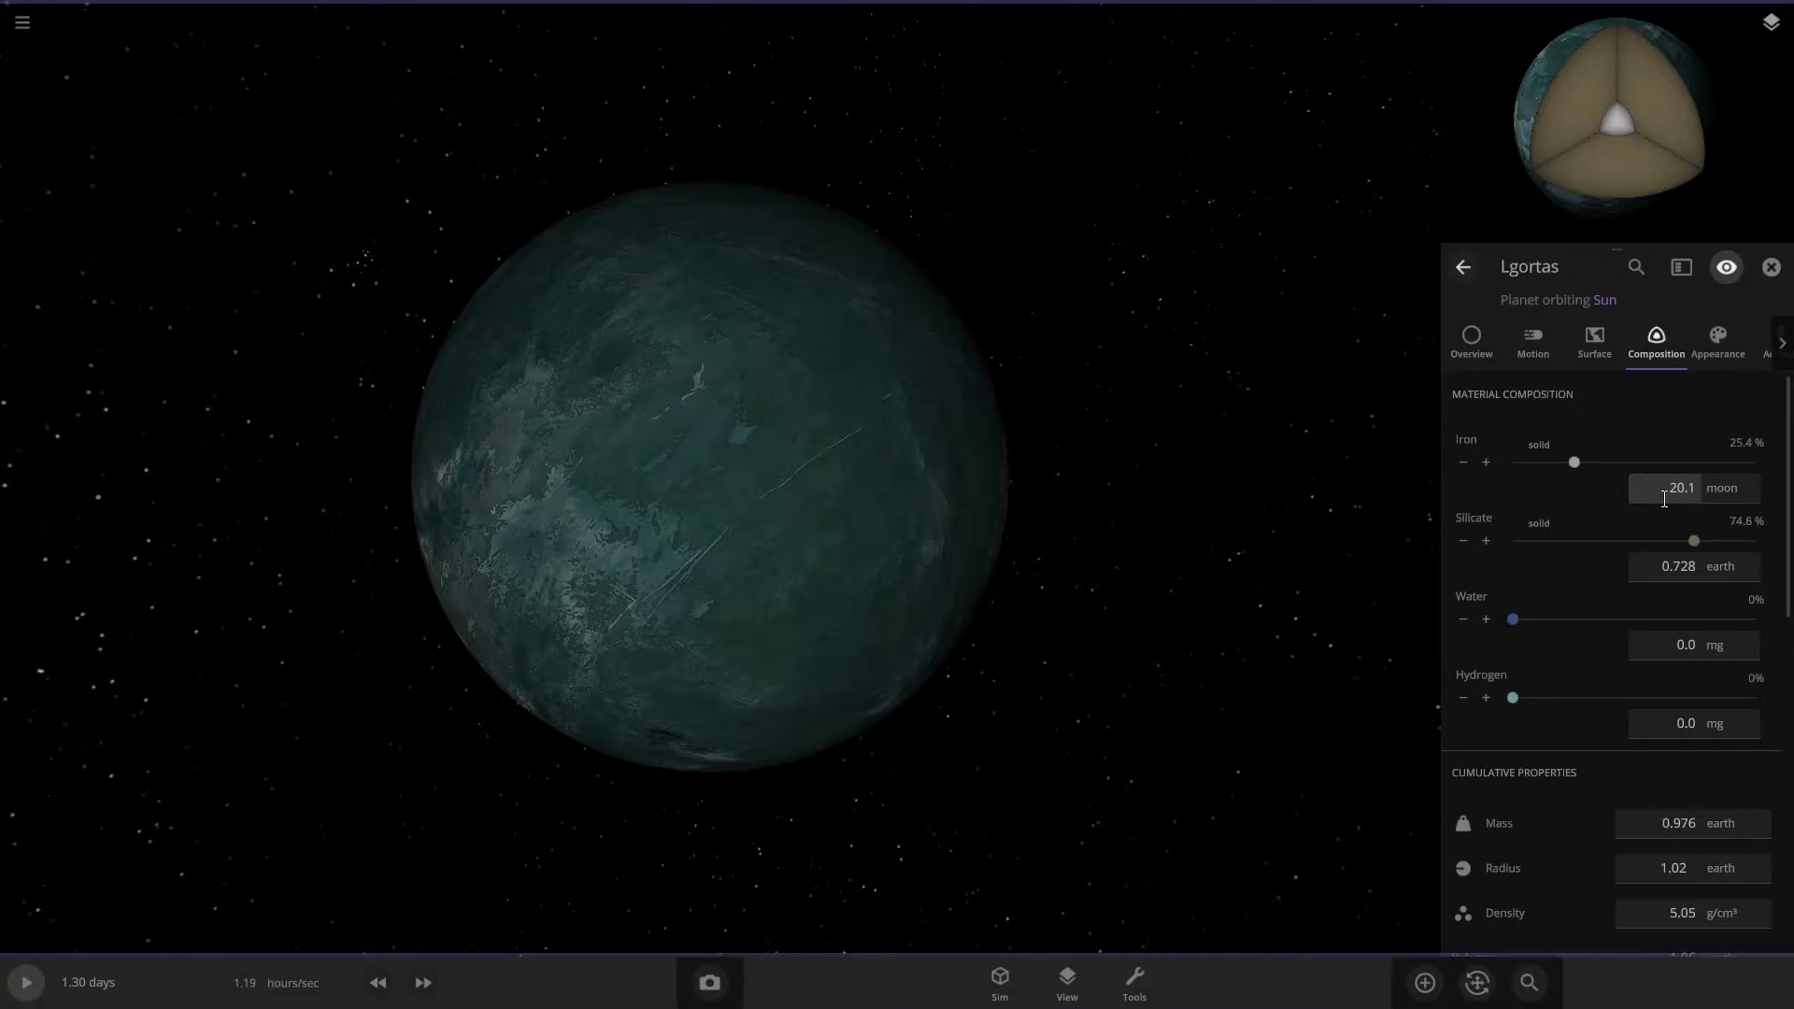
click(1727, 572)
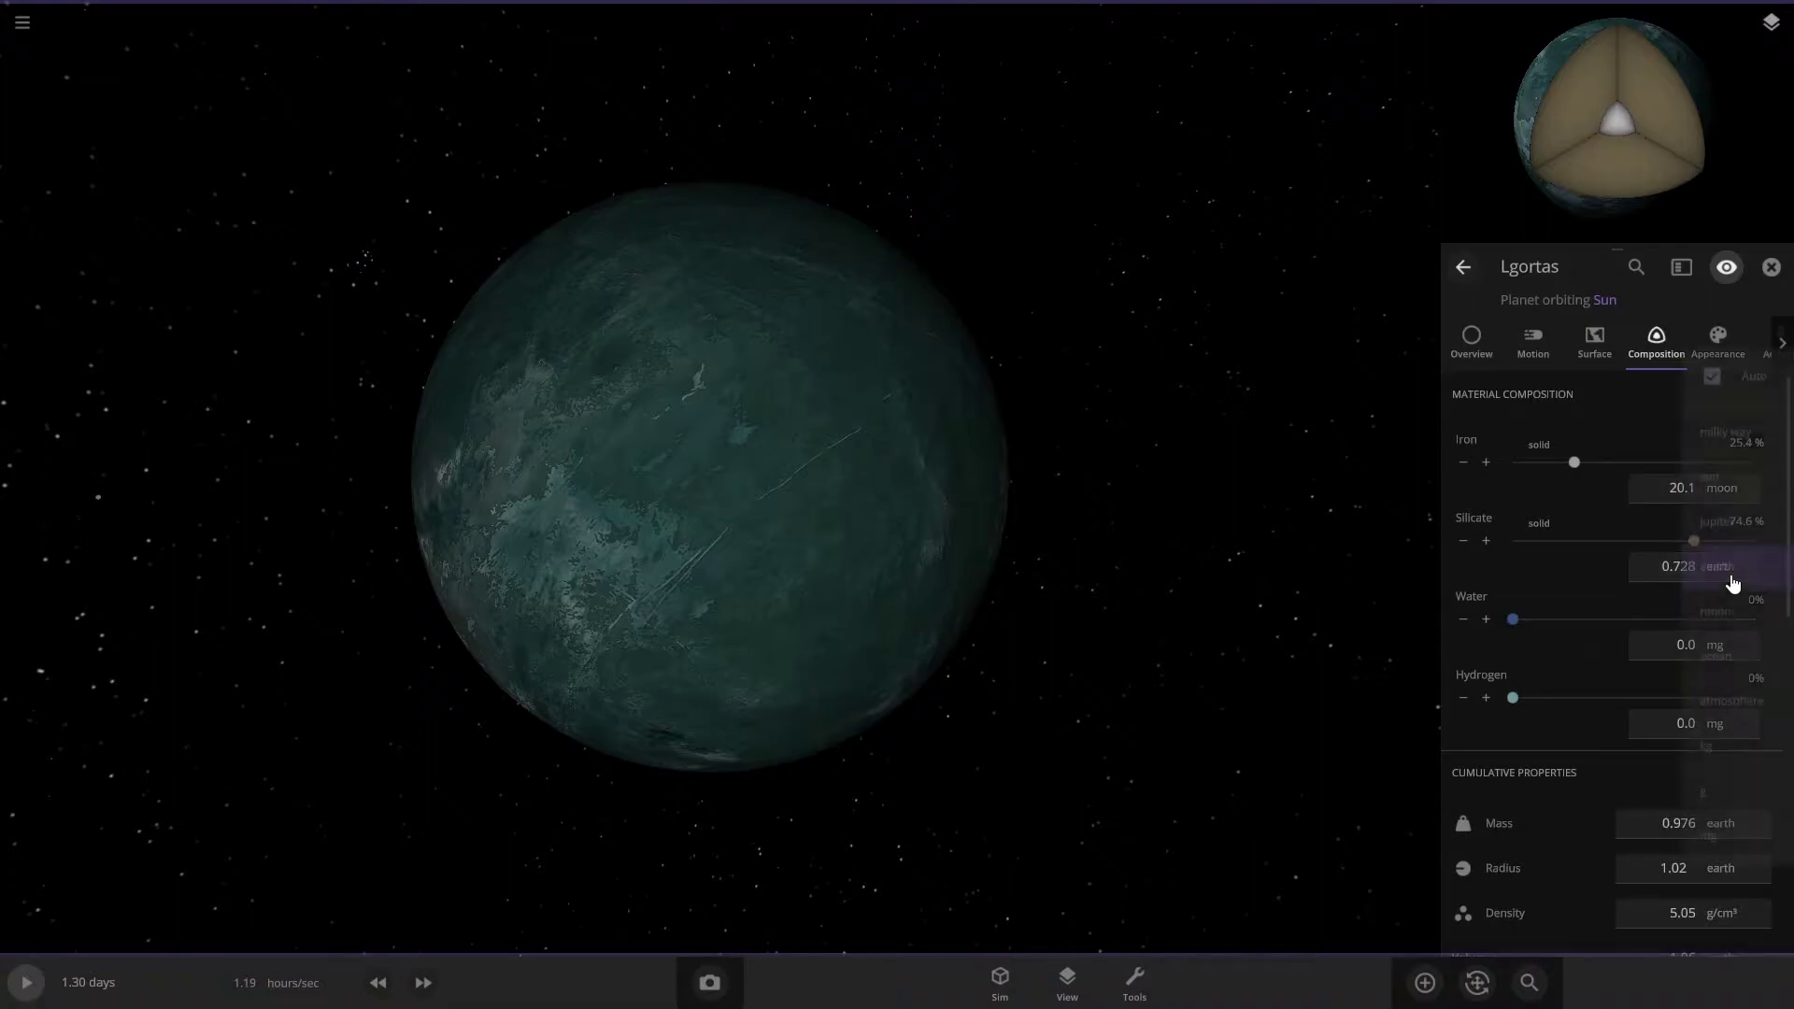
click(1742, 612)
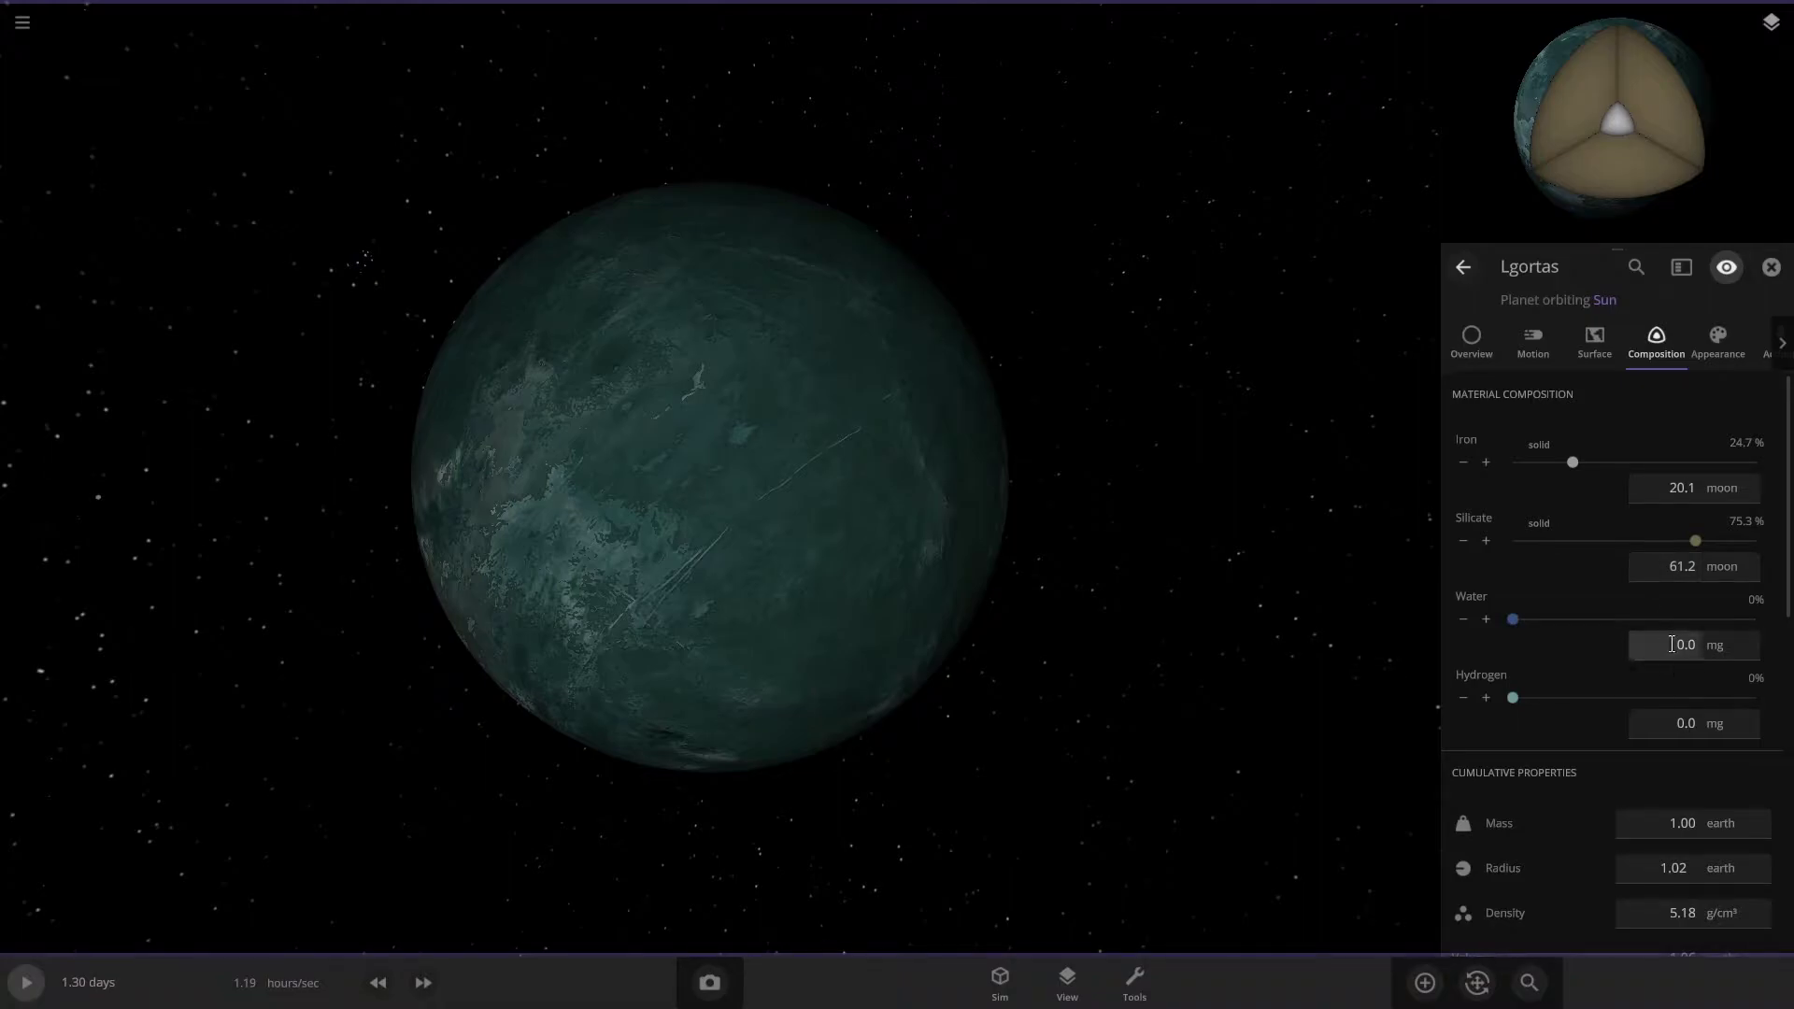
click(1719, 650)
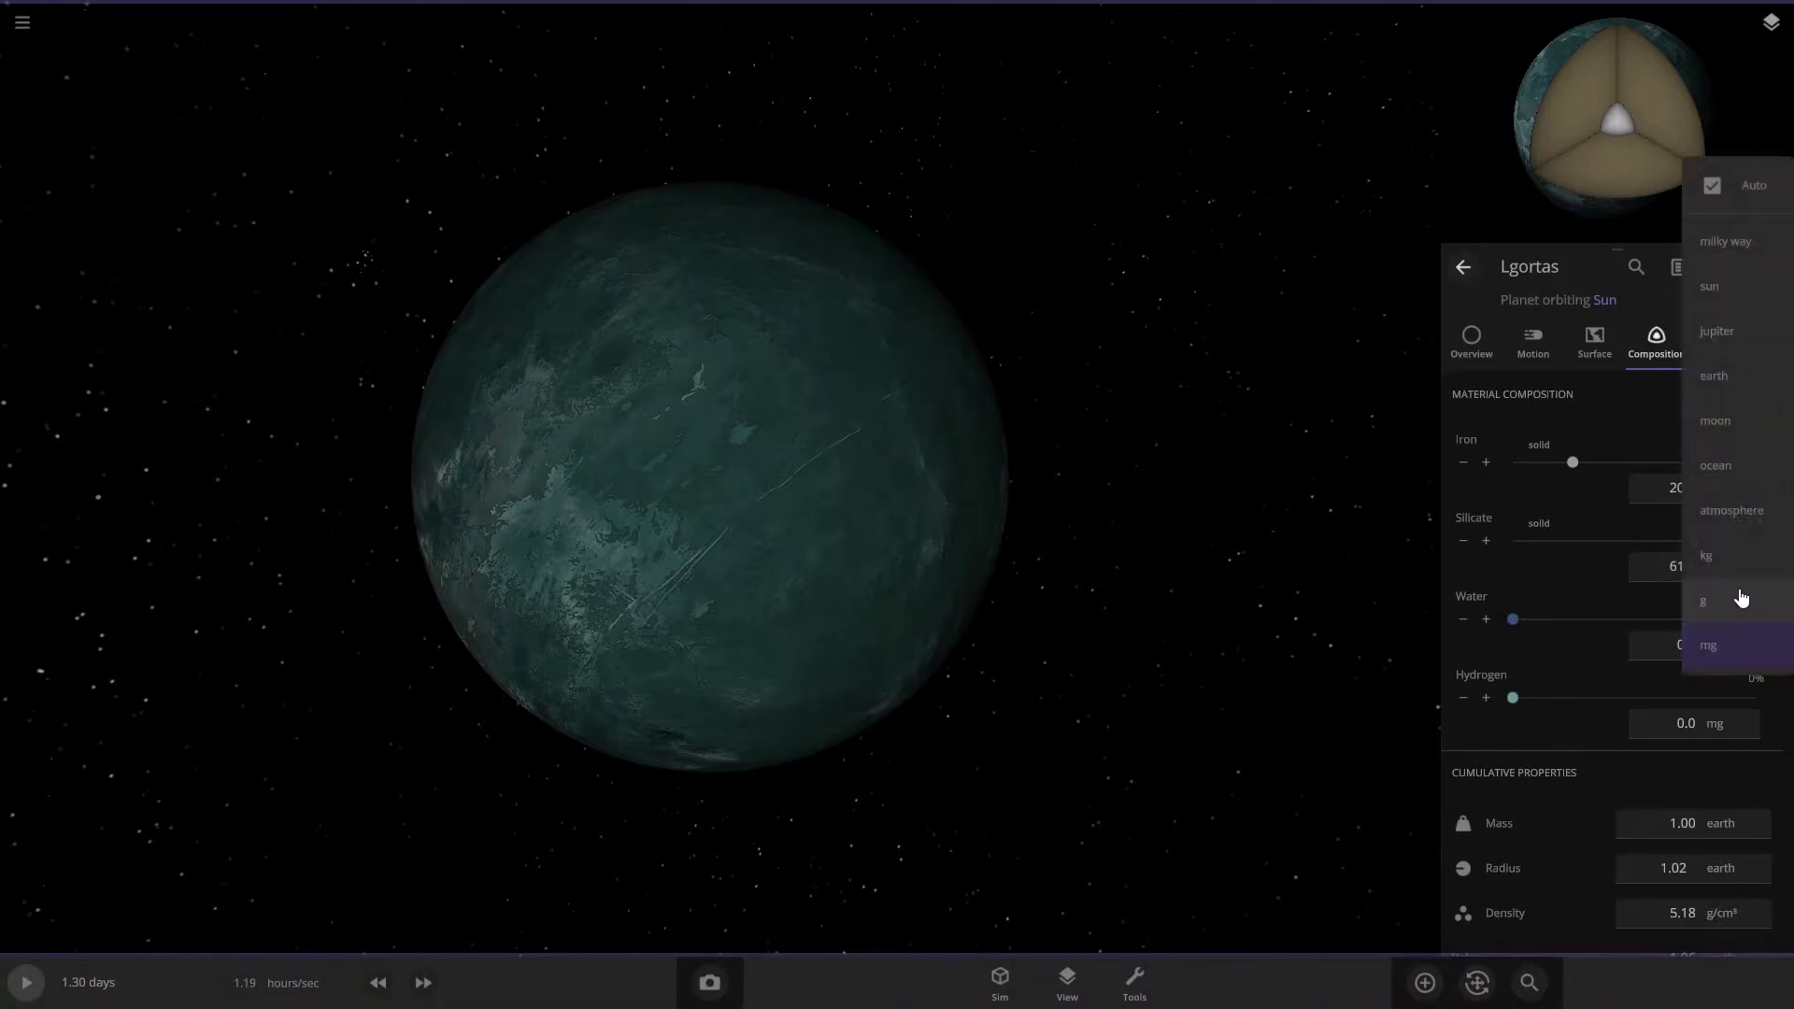
click(1709, 599)
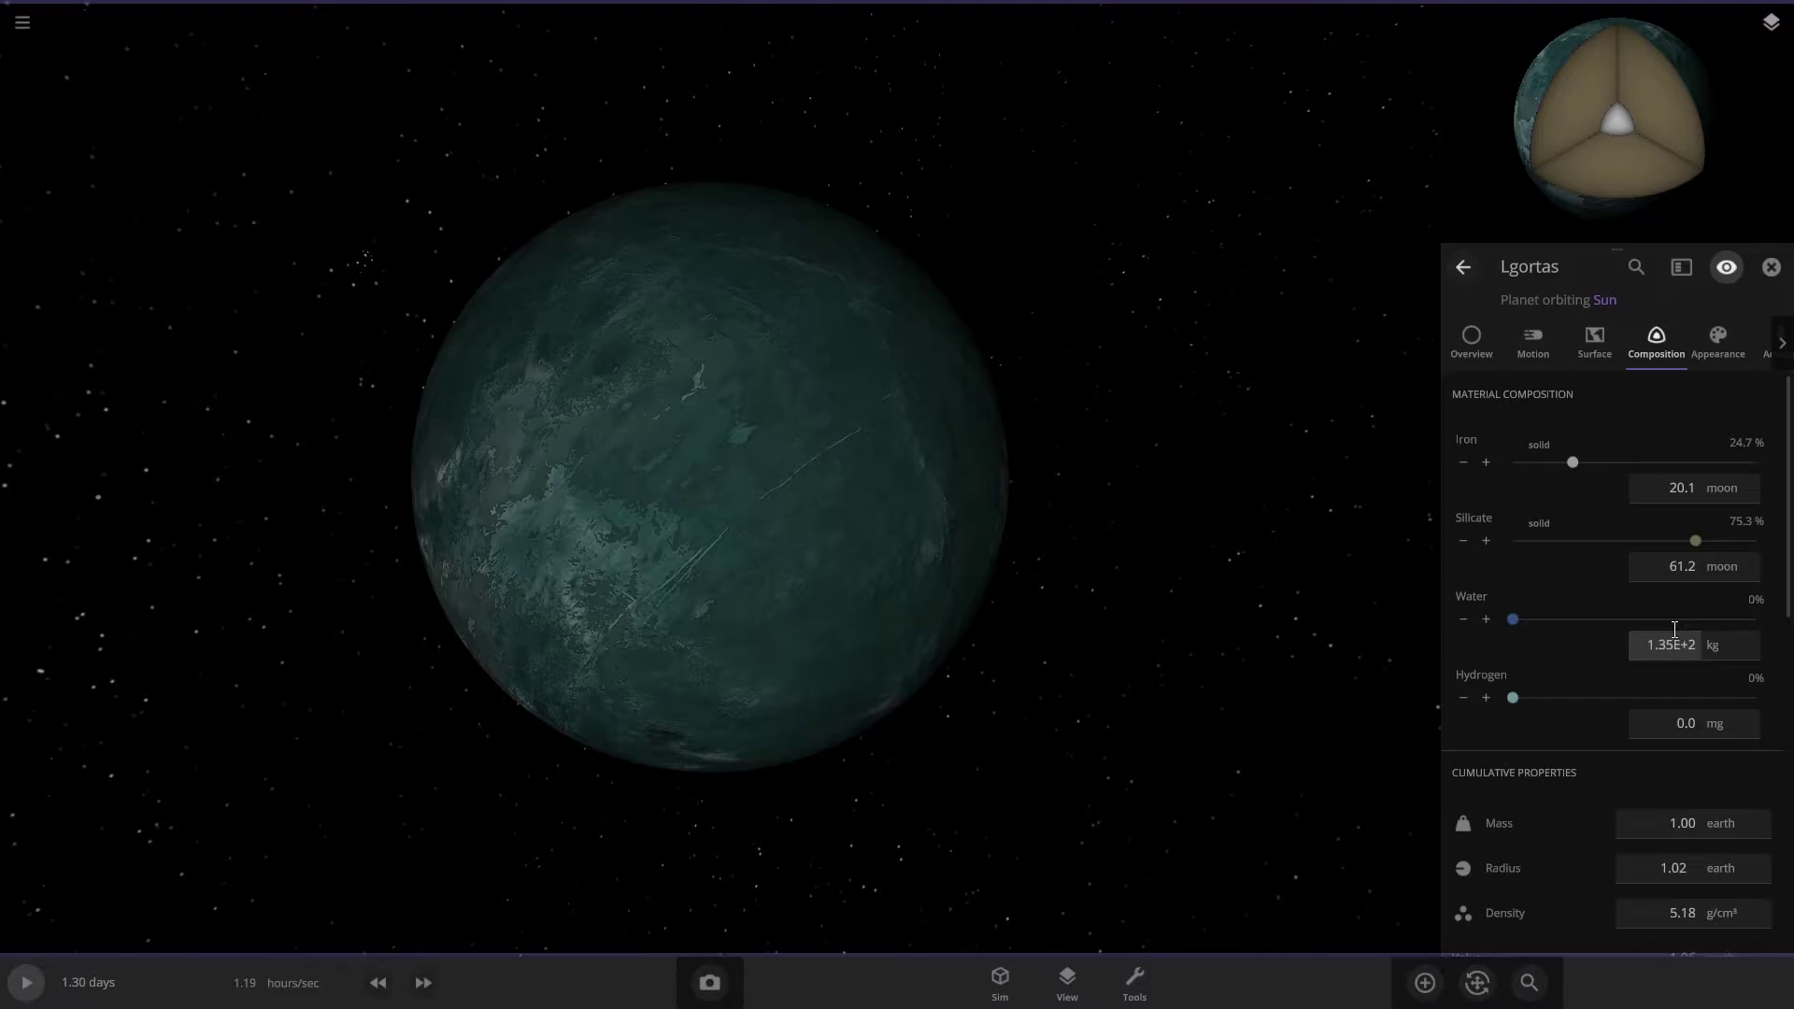
Step: Apply 1.35E+21 kg of water and show hydrogen in kilograms
key(Return)
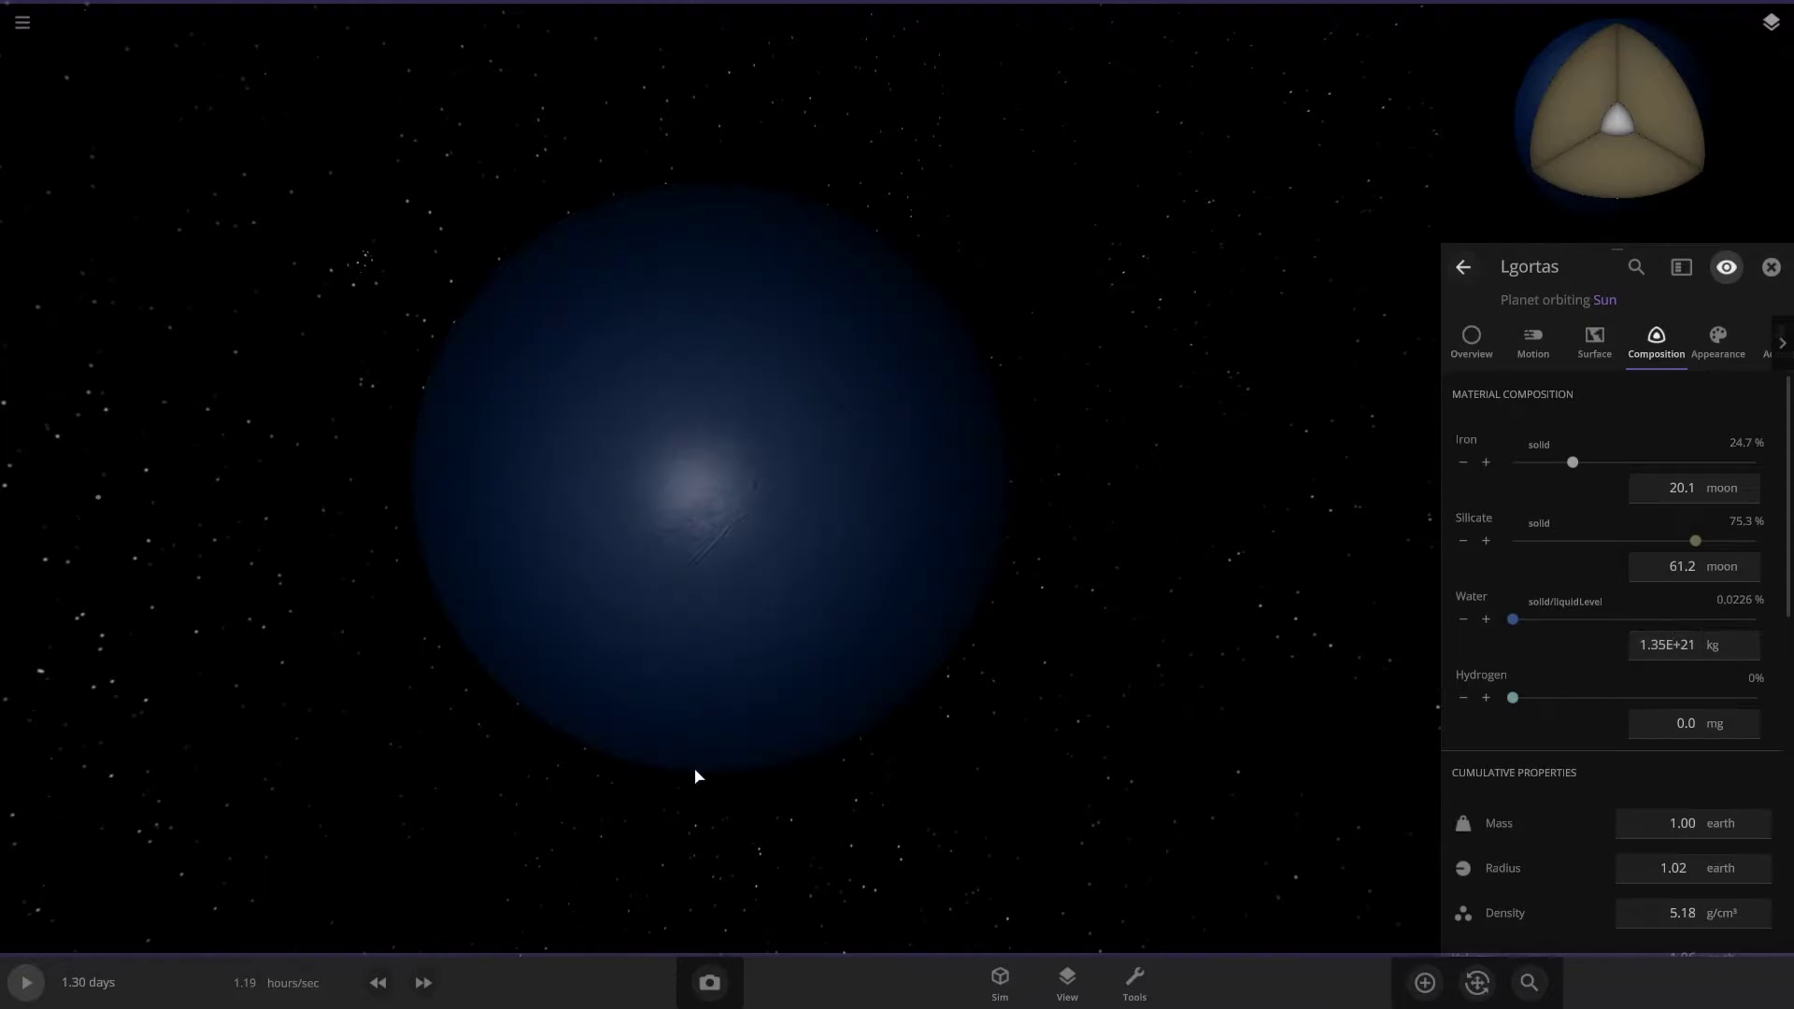
click(1740, 728)
click(1745, 661)
Step: Set Lgortas's average surface temperature to 14.7 °C
click(1594, 358)
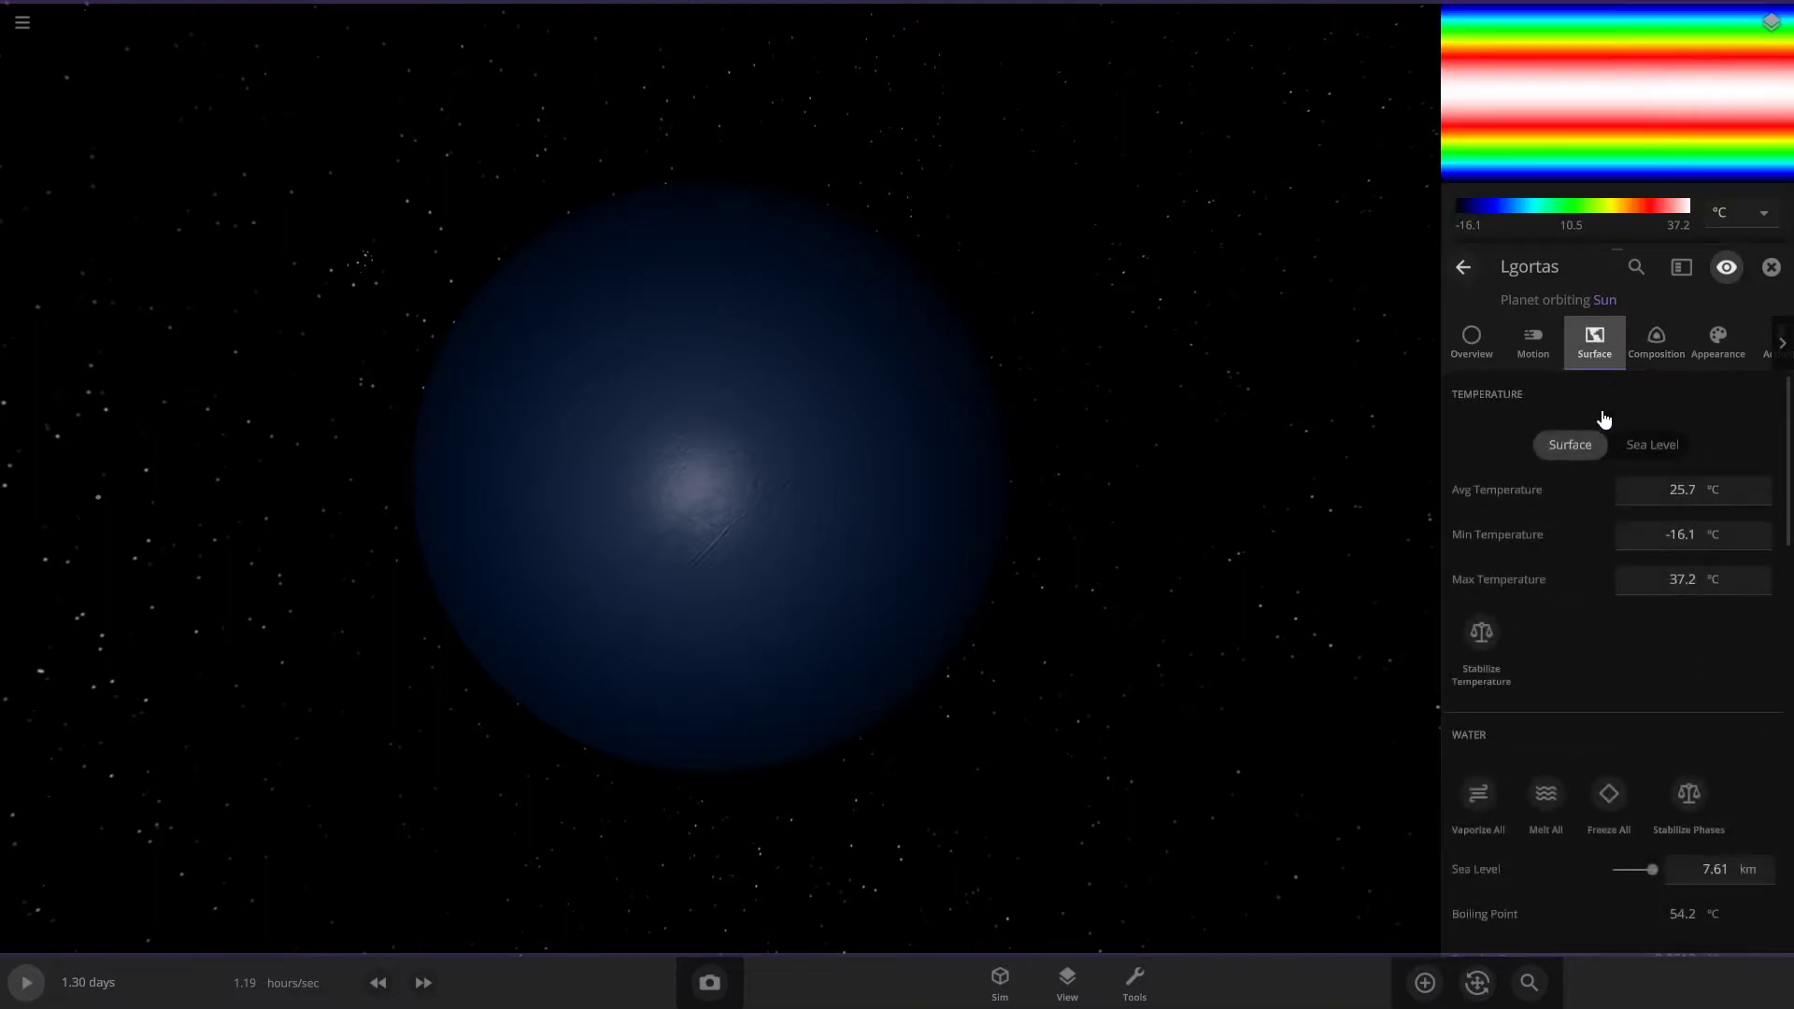
click(1672, 482)
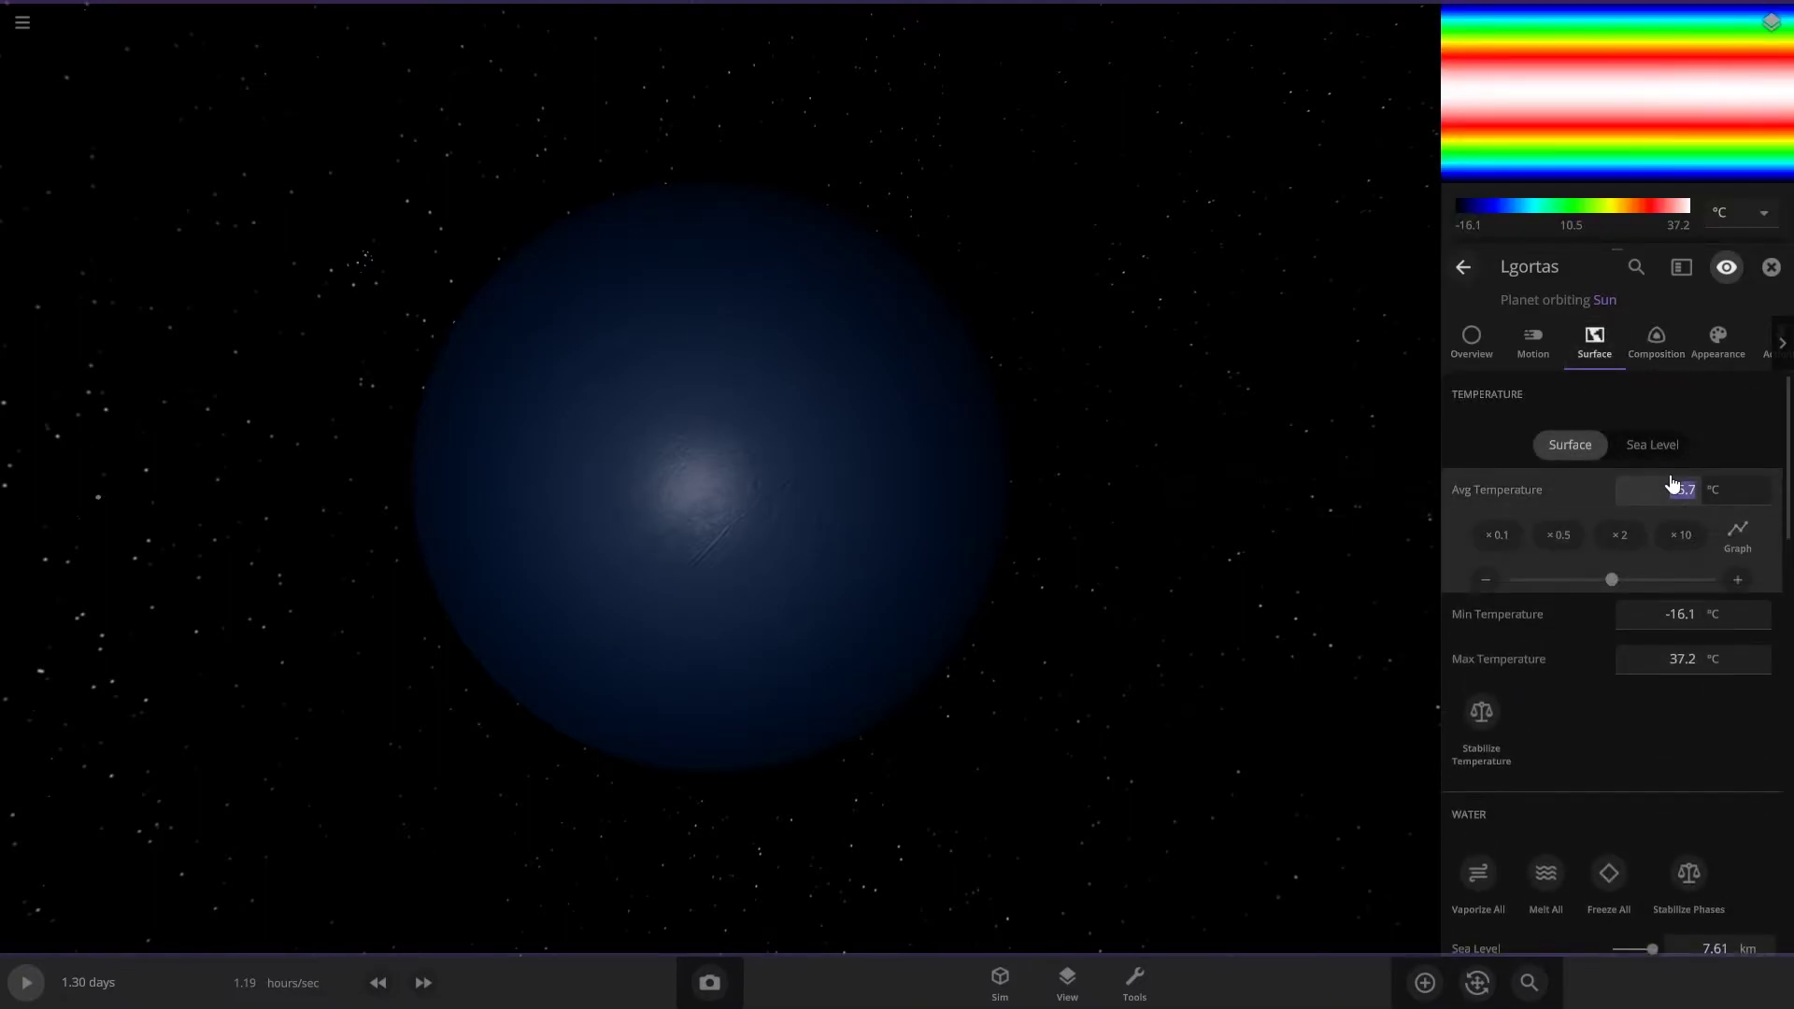
text(14)
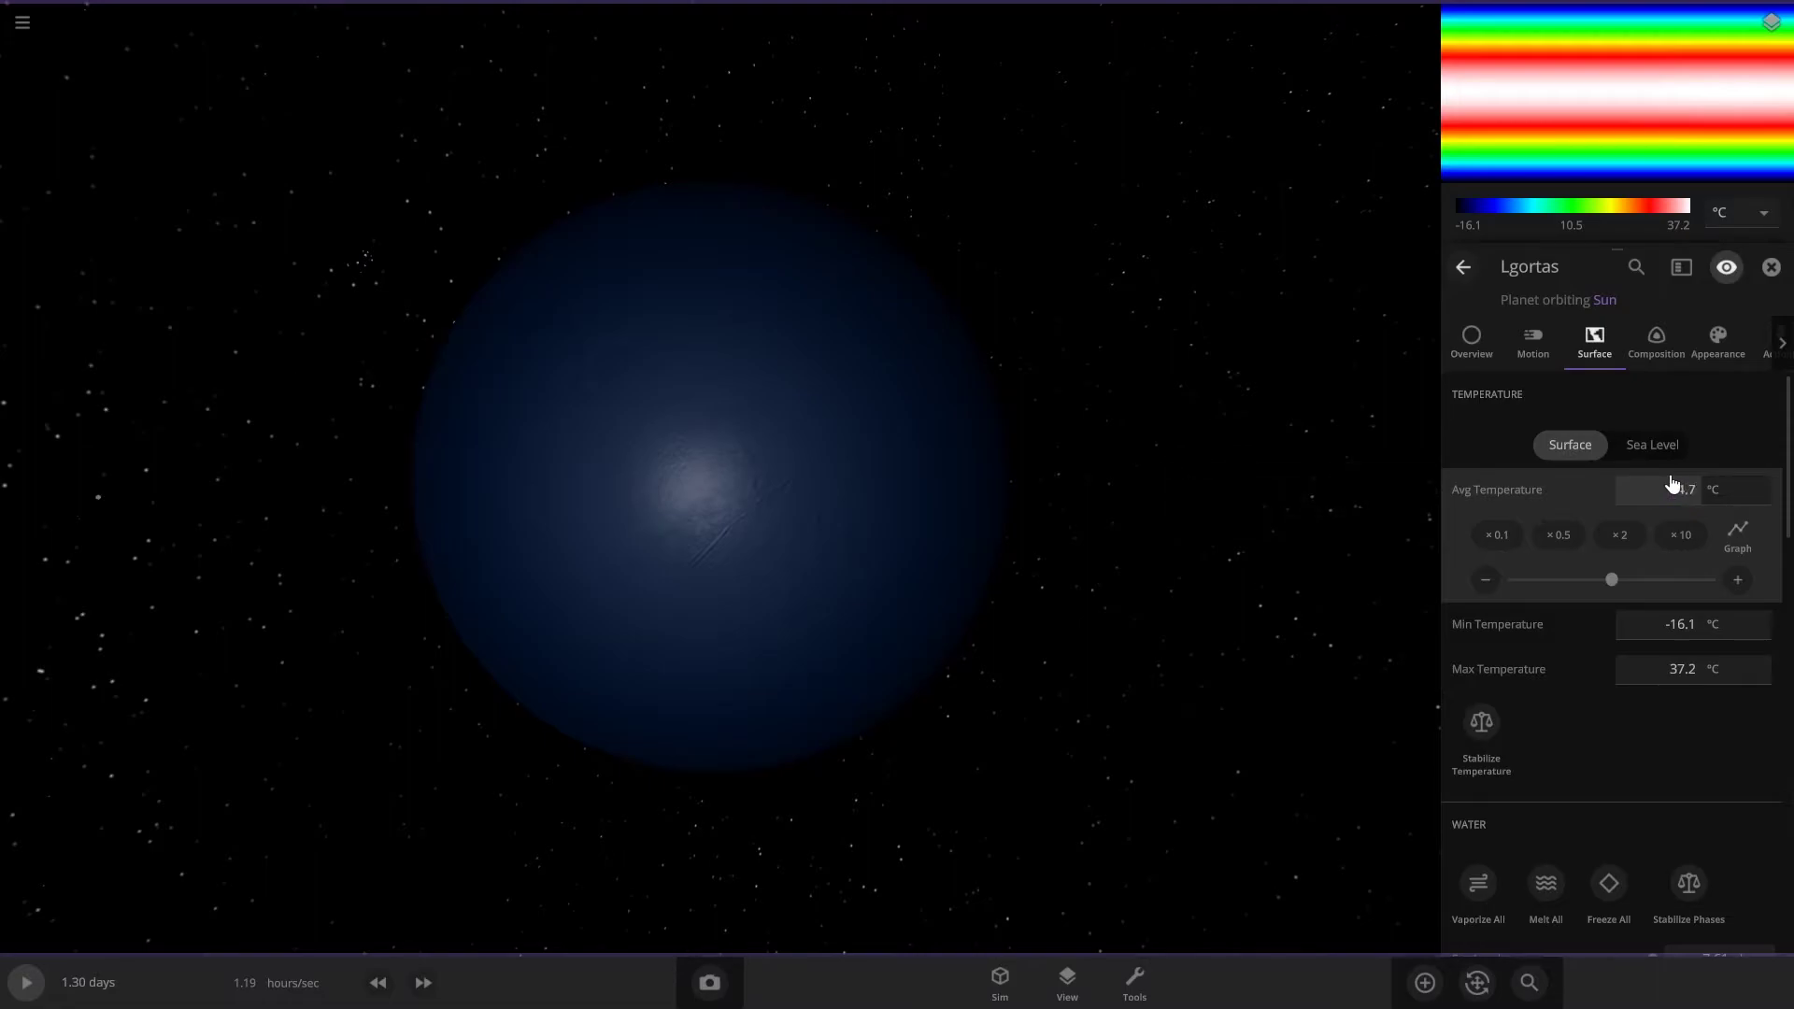
key(Return)
scroll(1705, 738, down, 9)
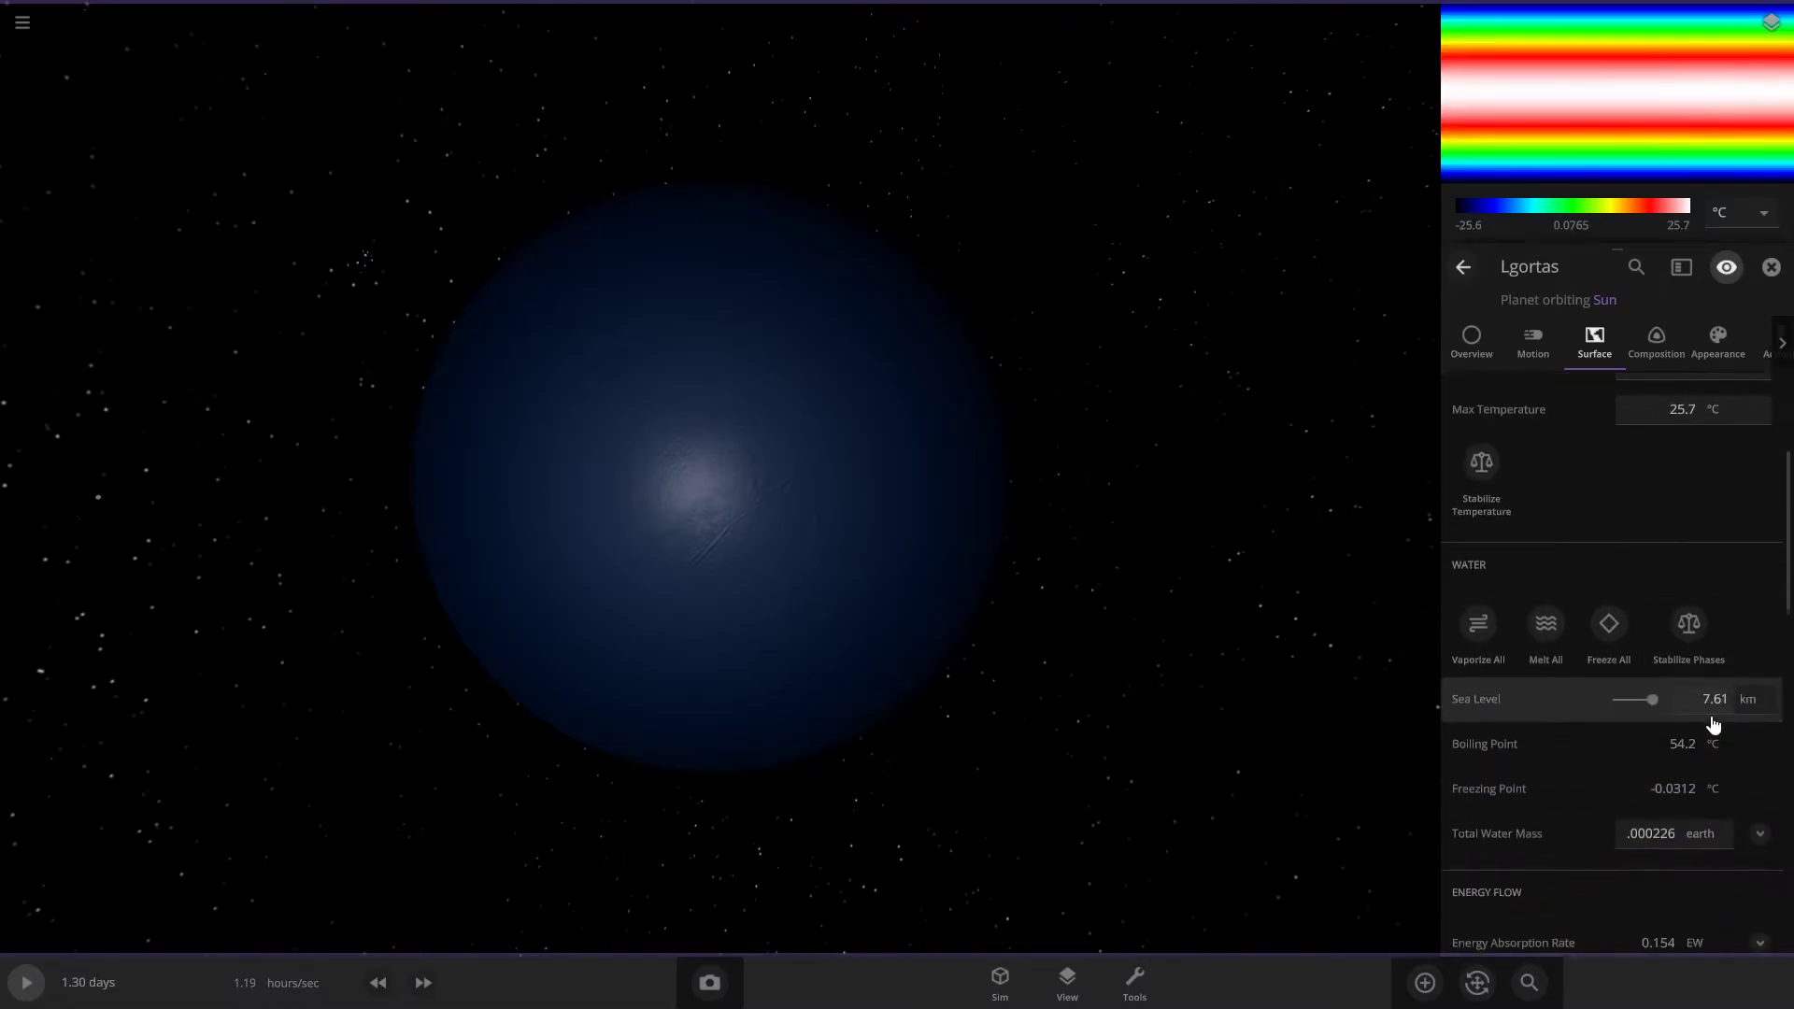
Step: Give Lgortas an atmosphere mass of 206 mars atm and 99.1 kPa surface pressure
scroll(1706, 730, down, 3)
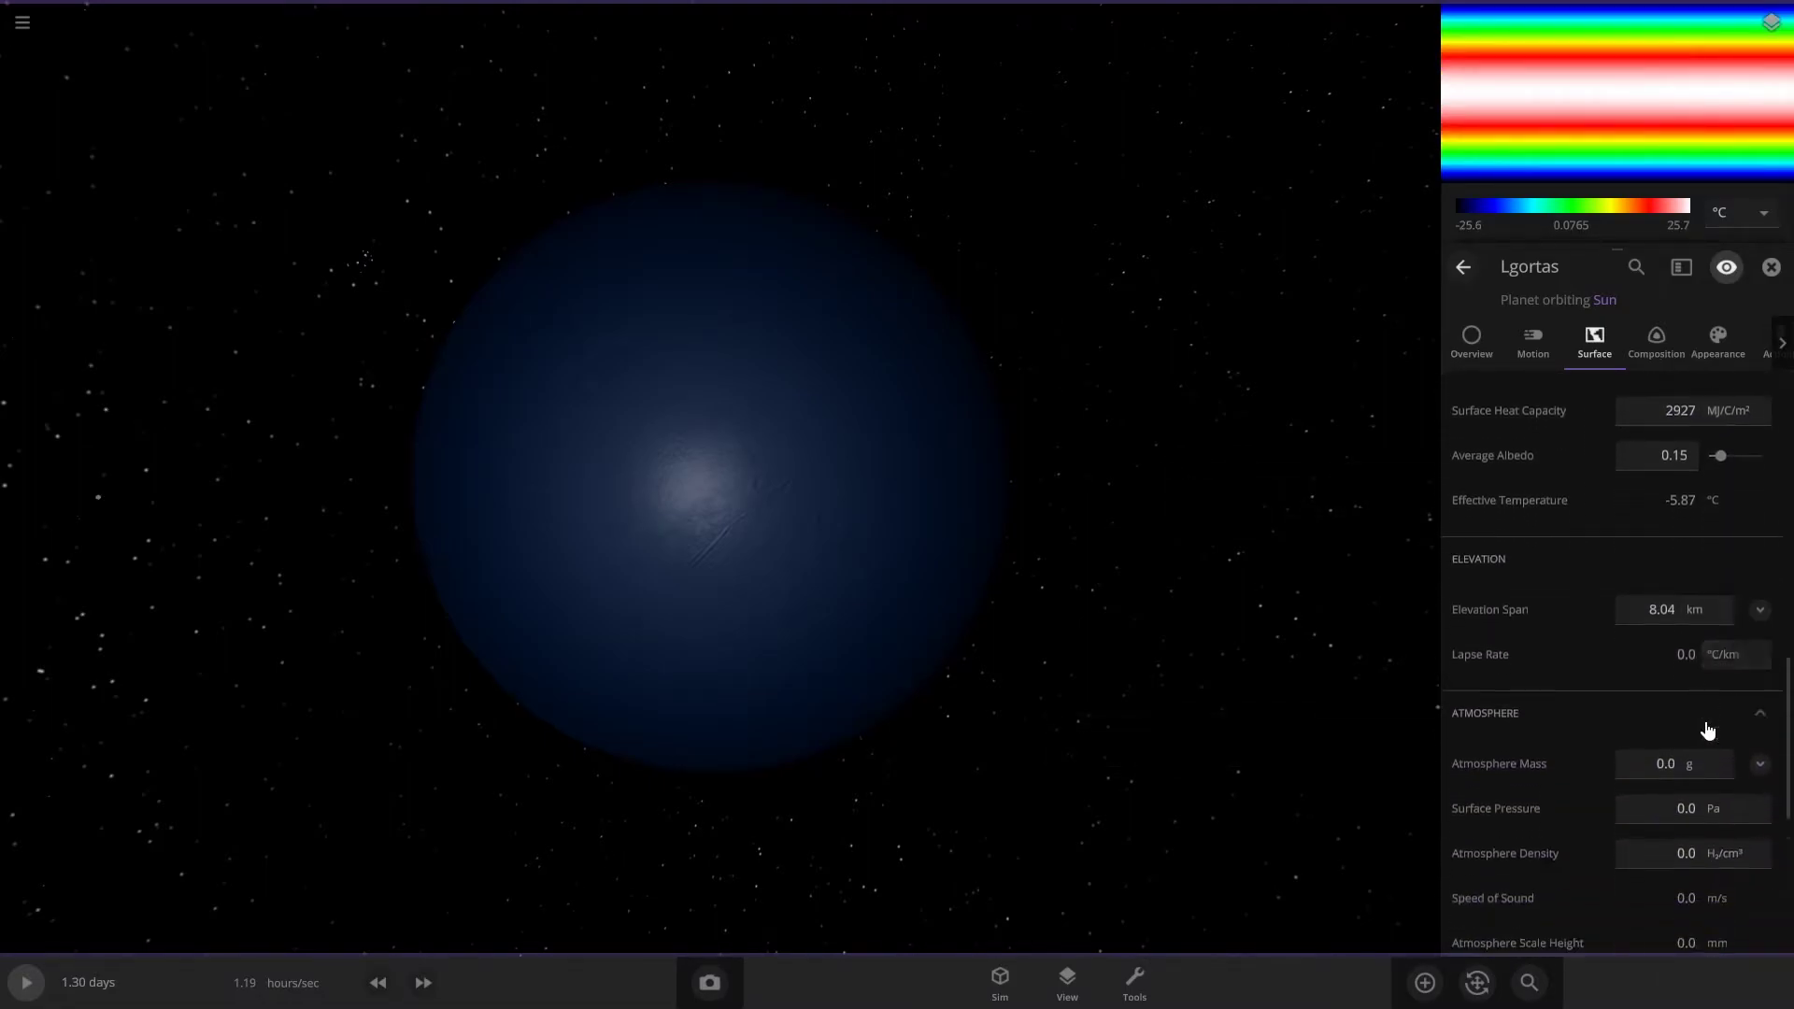
click(1695, 635)
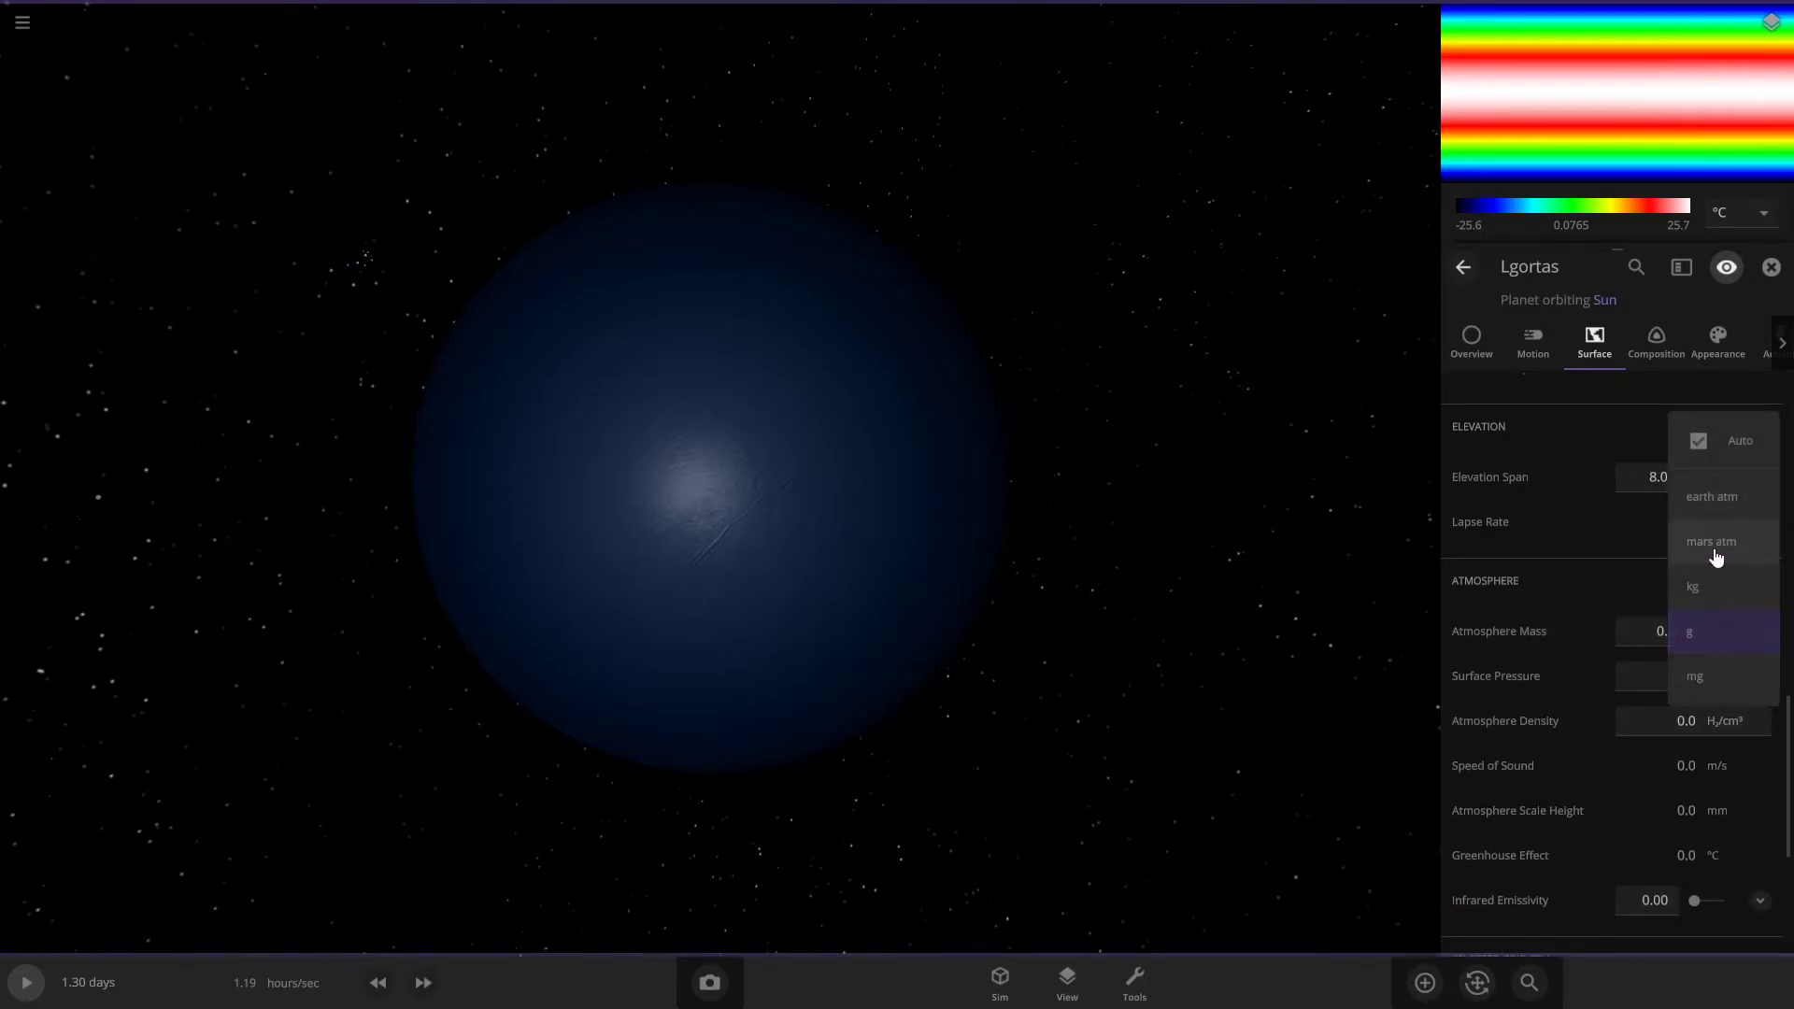
click(1716, 542)
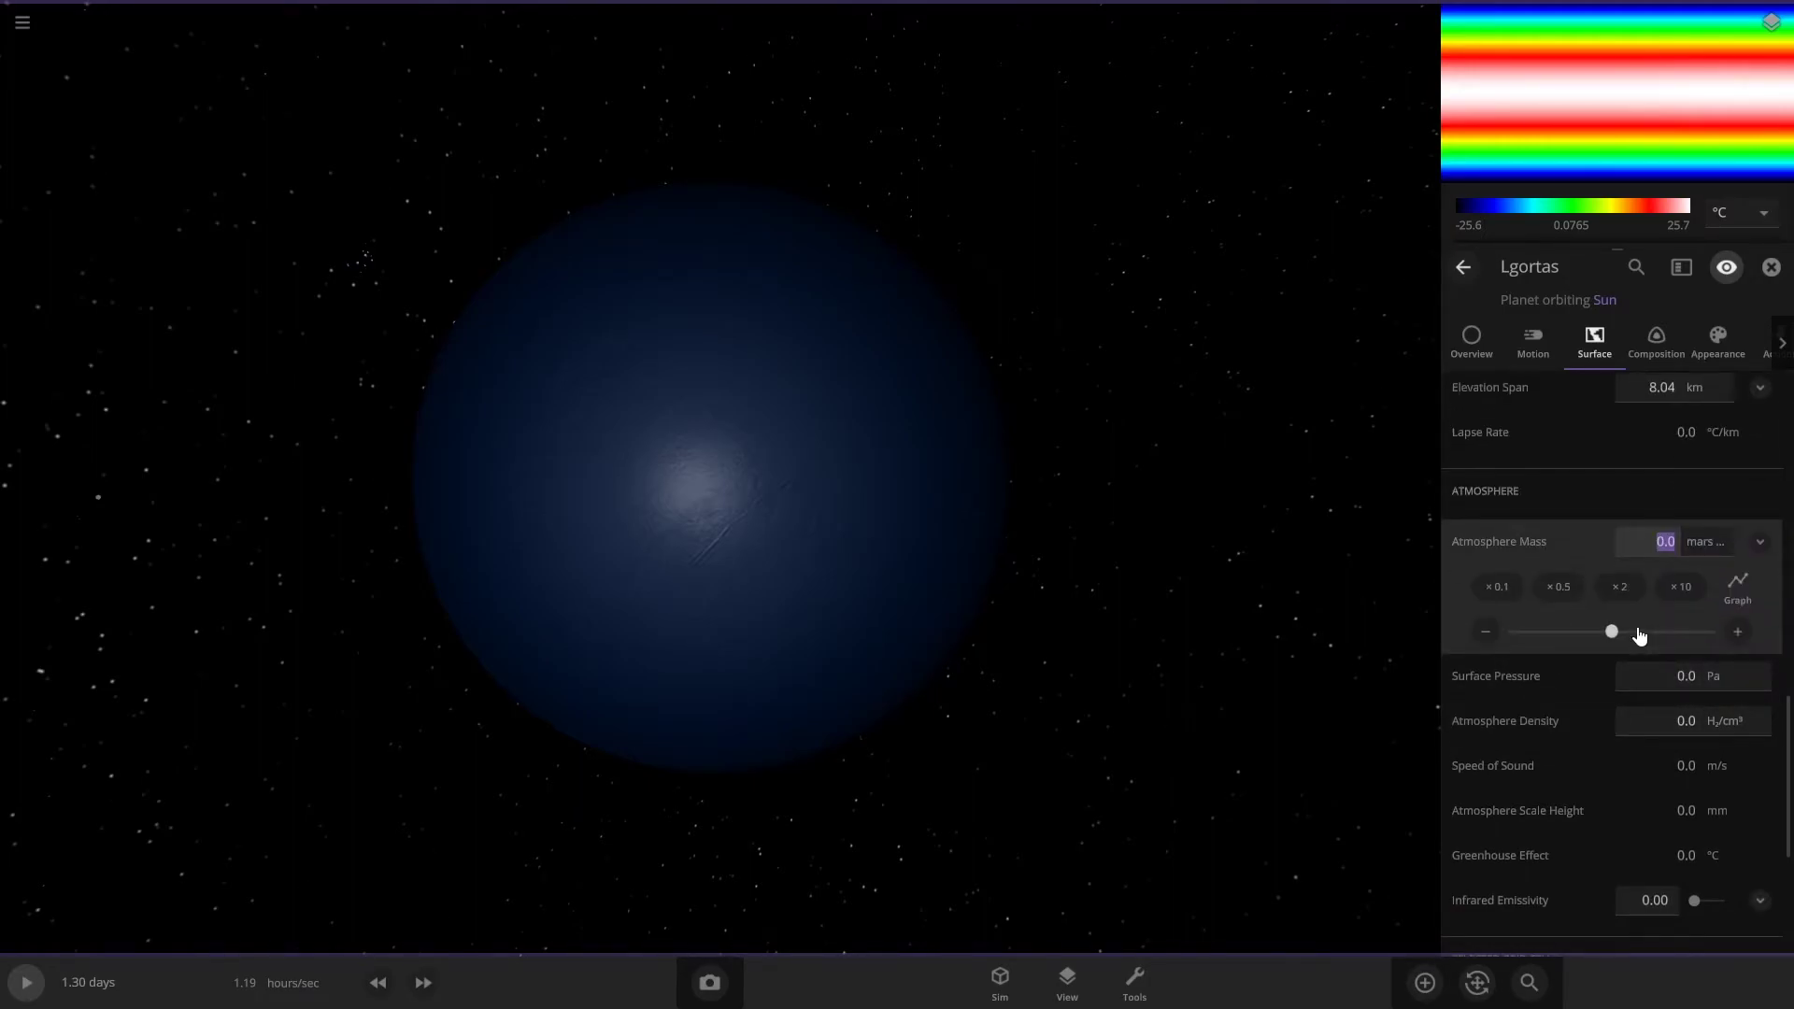
key(Return)
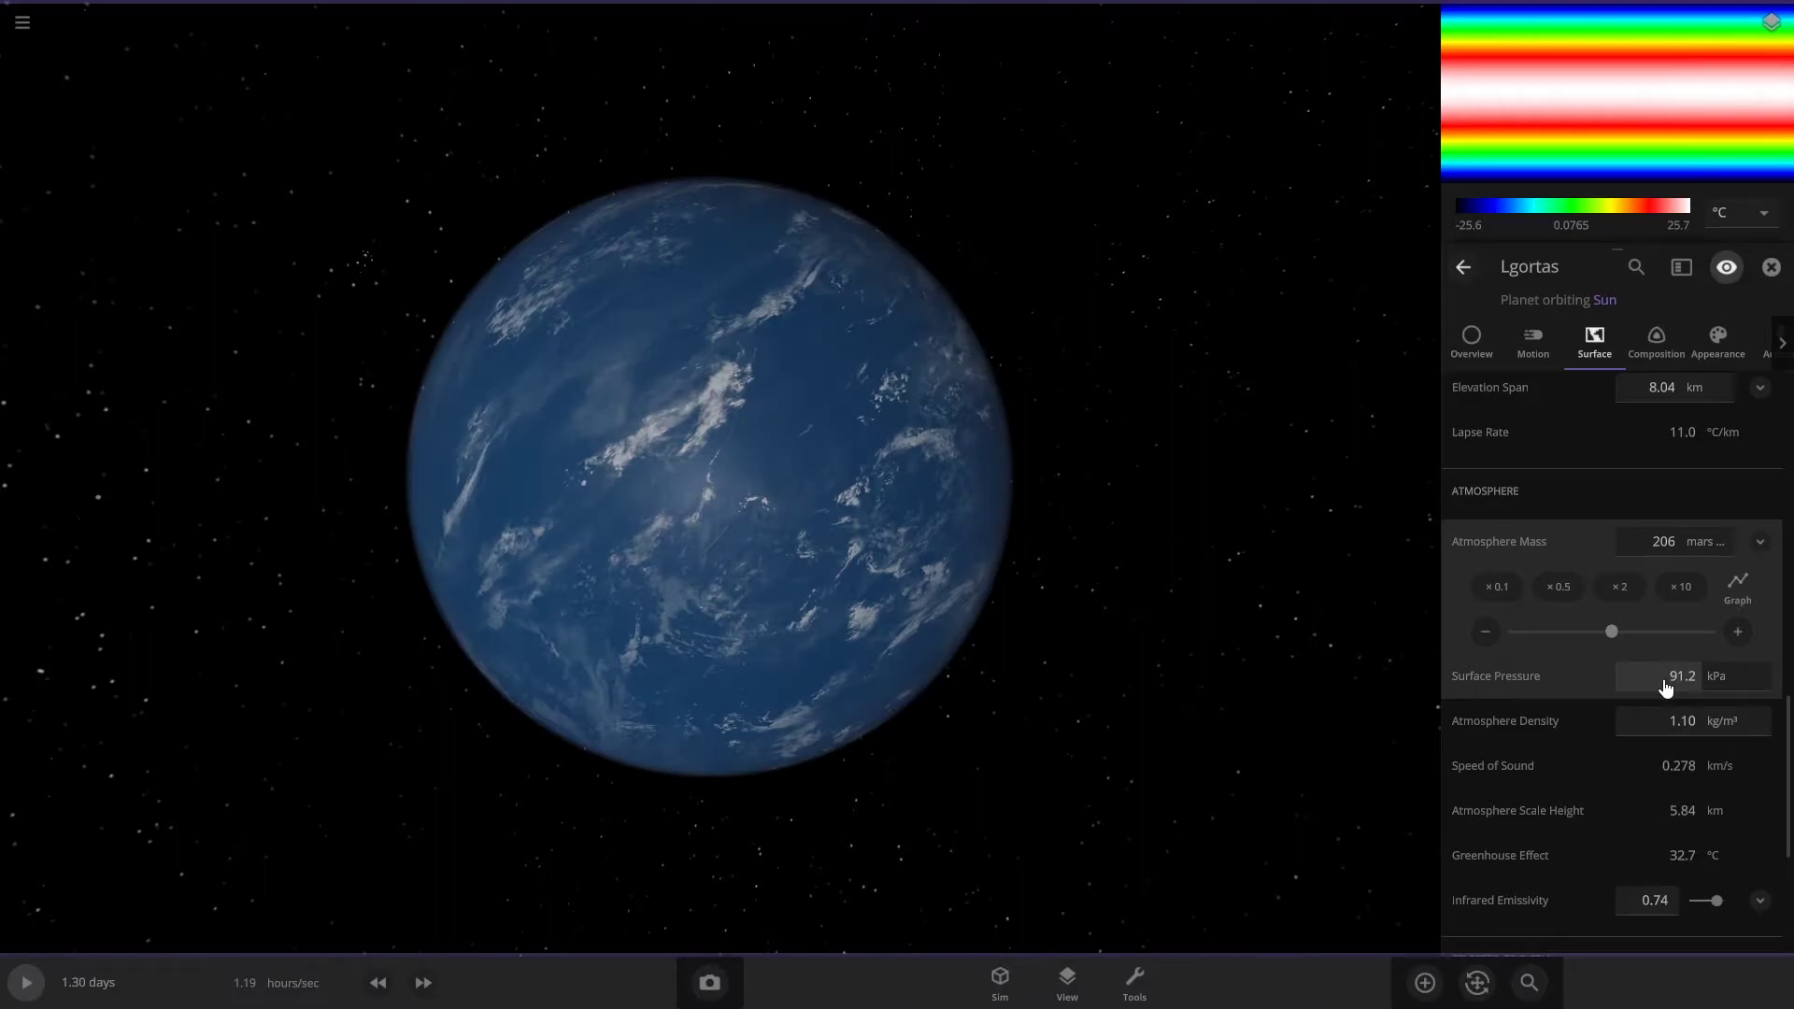
click(1666, 688)
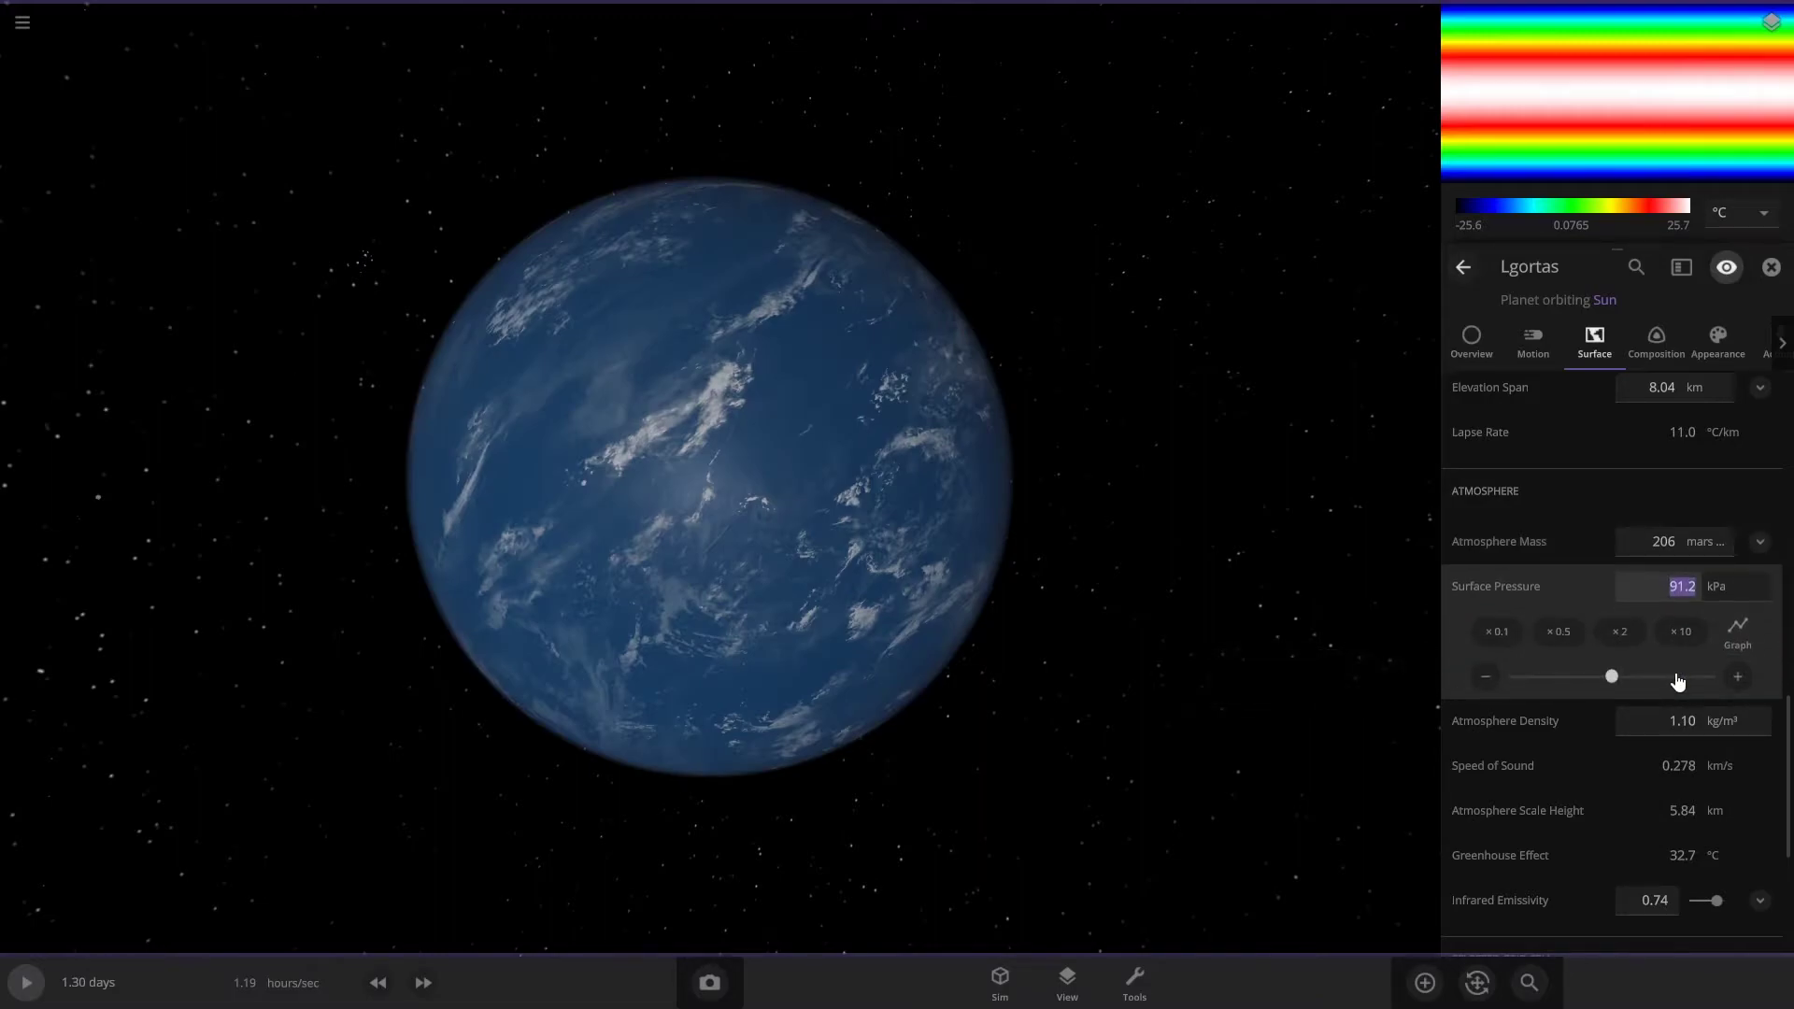
key(Return)
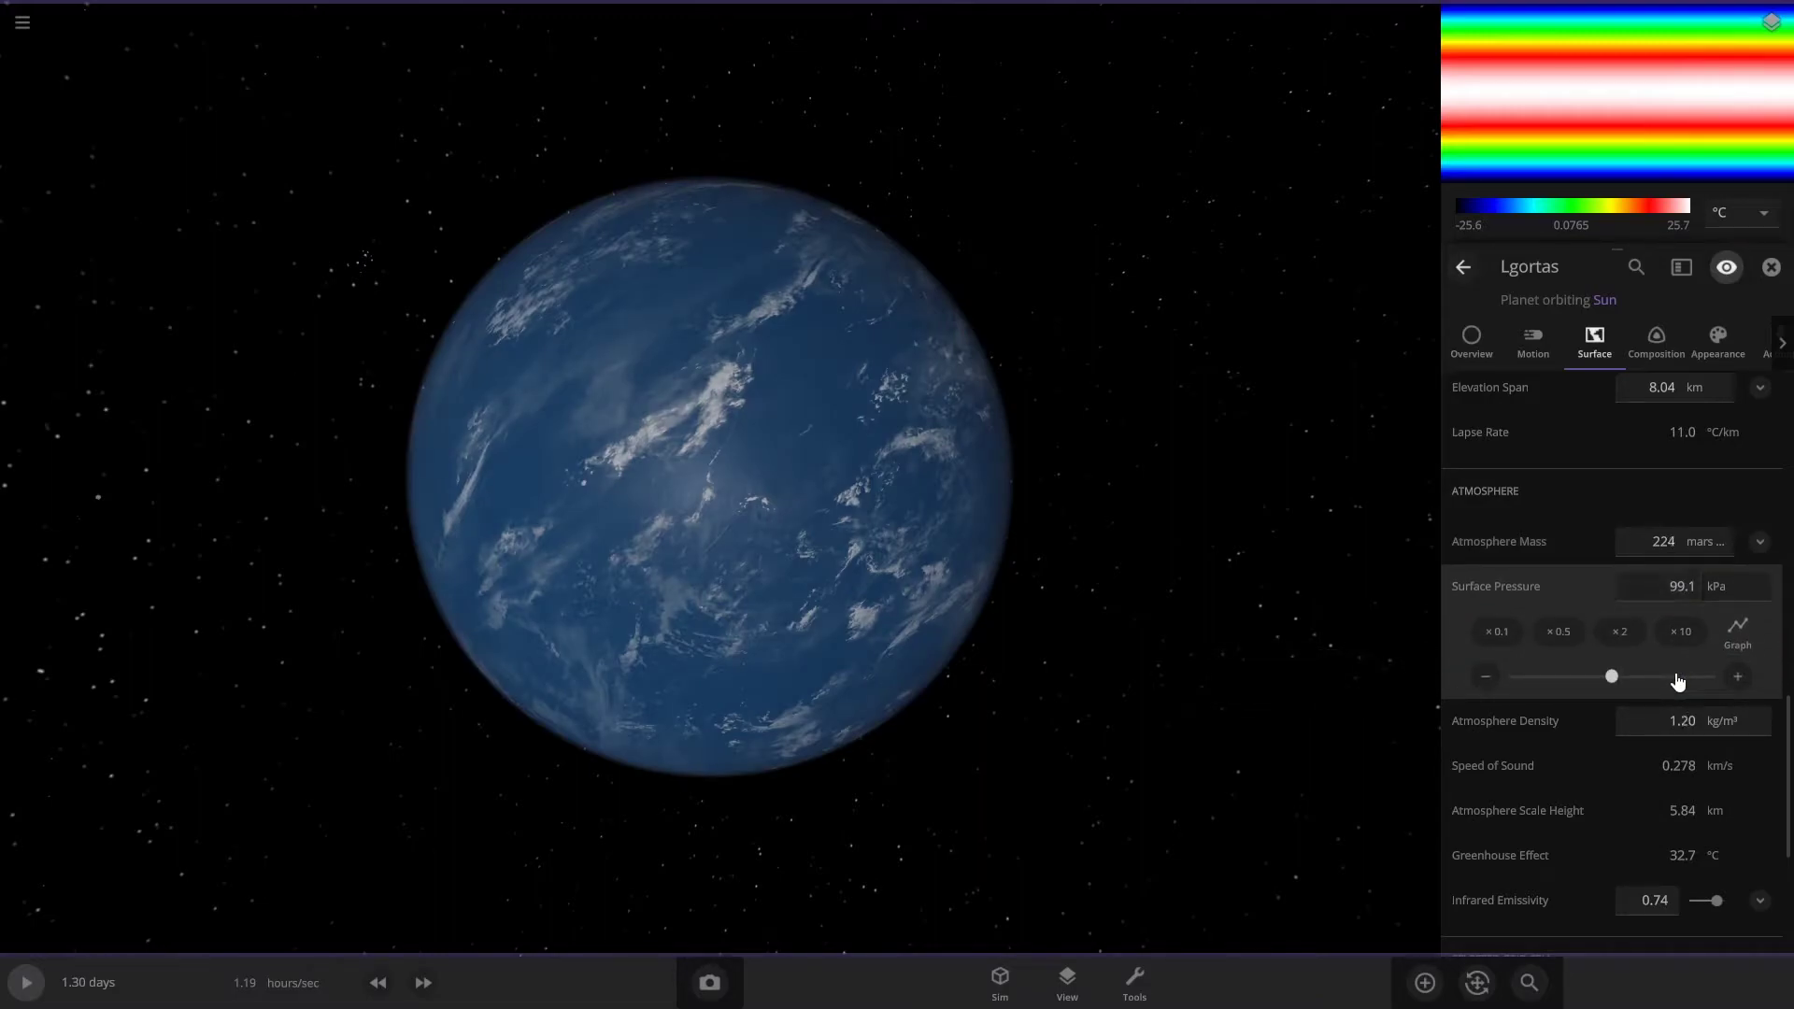
scroll(1650, 556, down, 3)
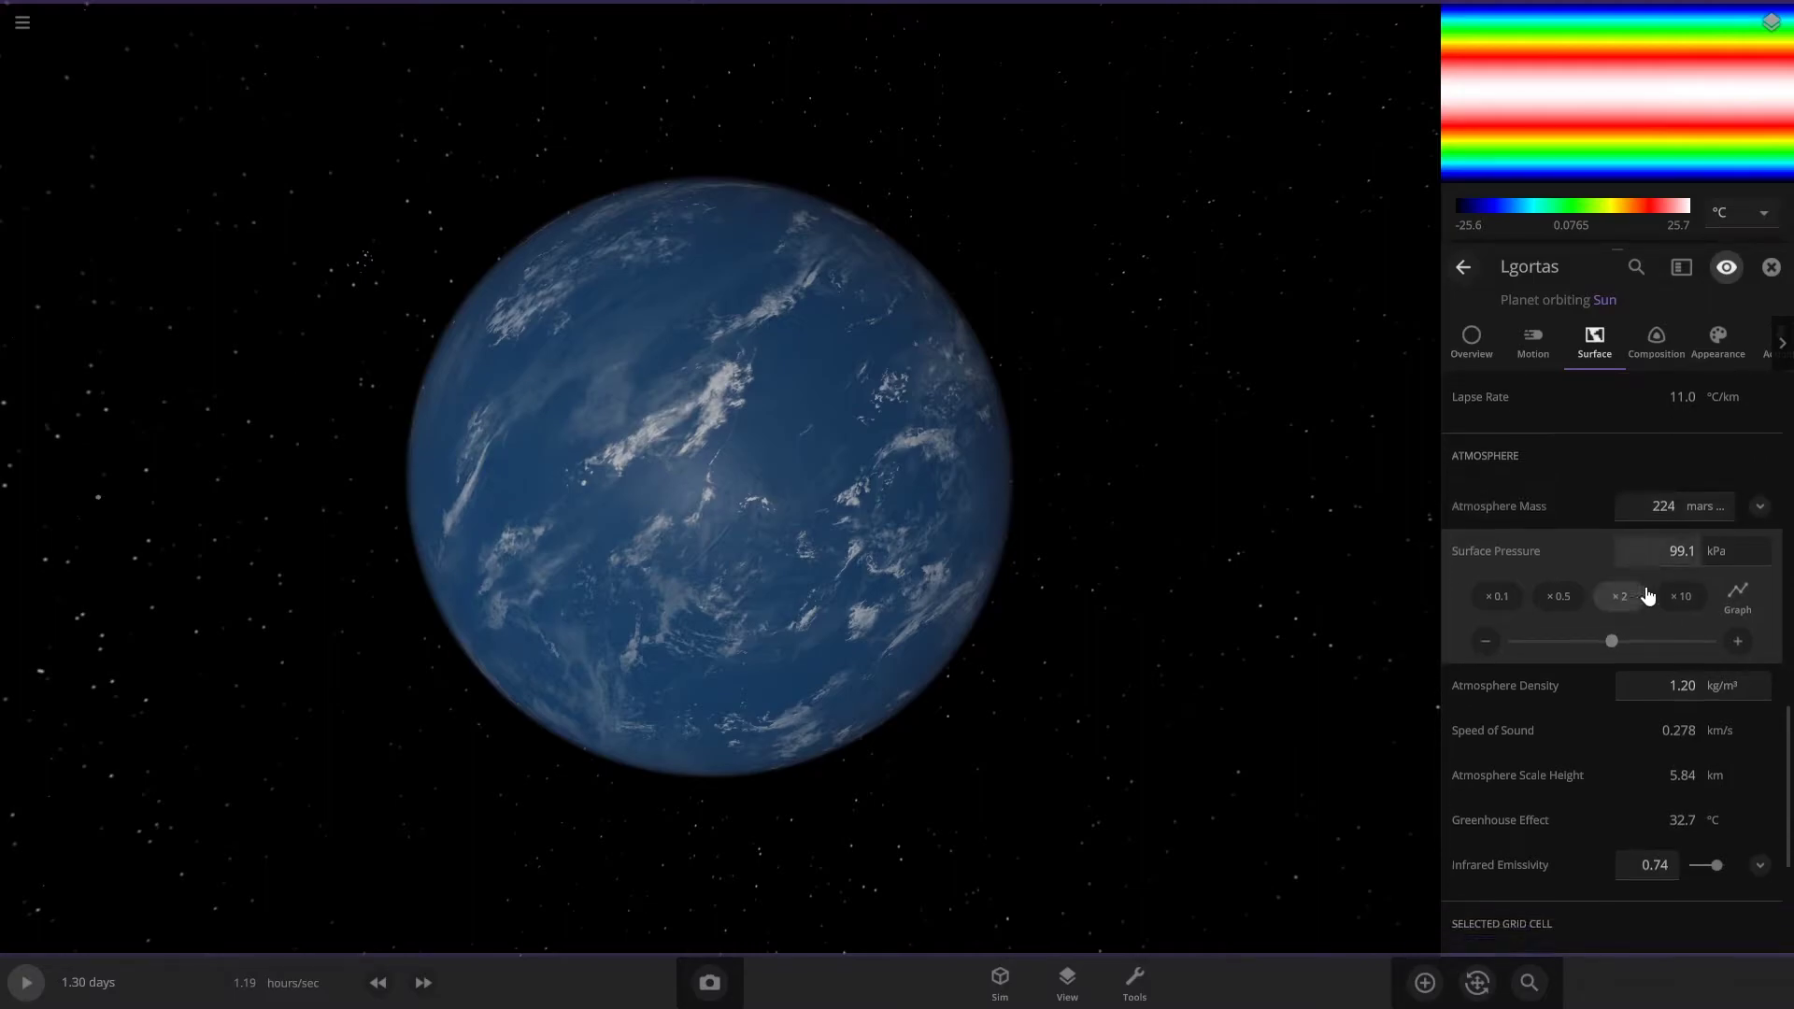
Step: Set Lgortas's obliquity to 23.4° and argument of obliquity to -90°
click(1533, 354)
scroll(1650, 701, down, 5)
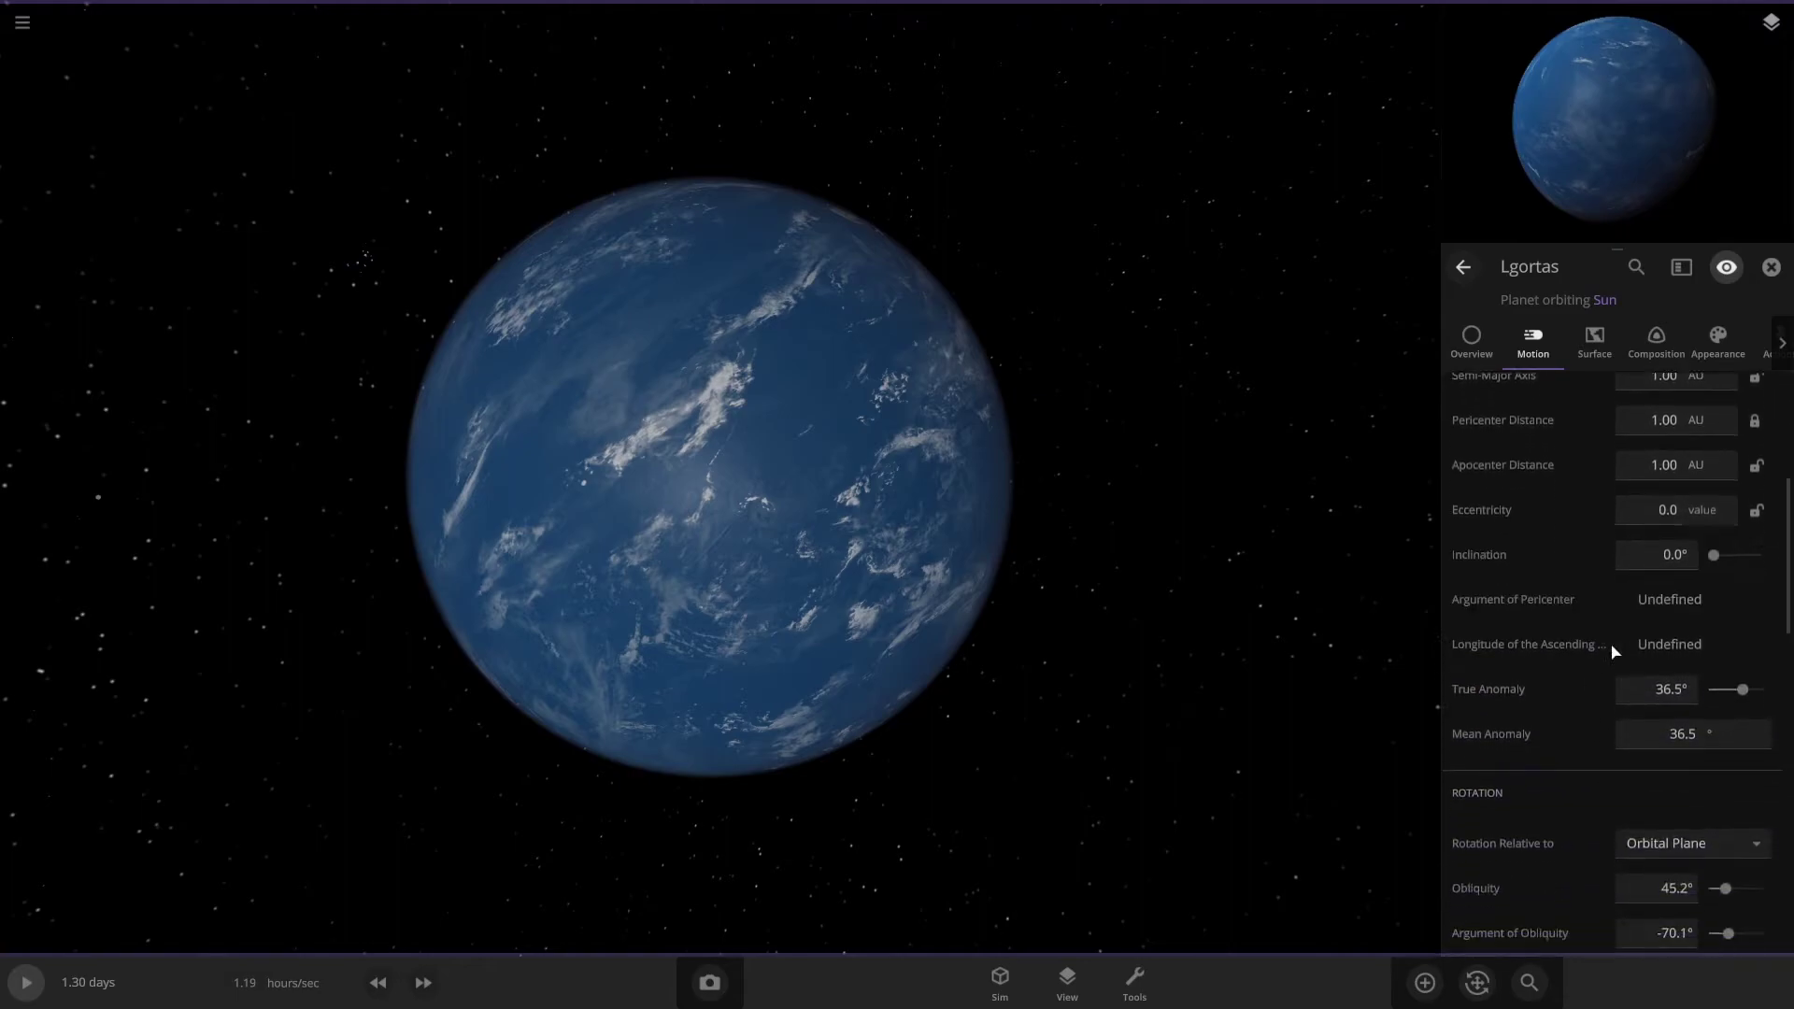
scroll(1614, 651, down, 4)
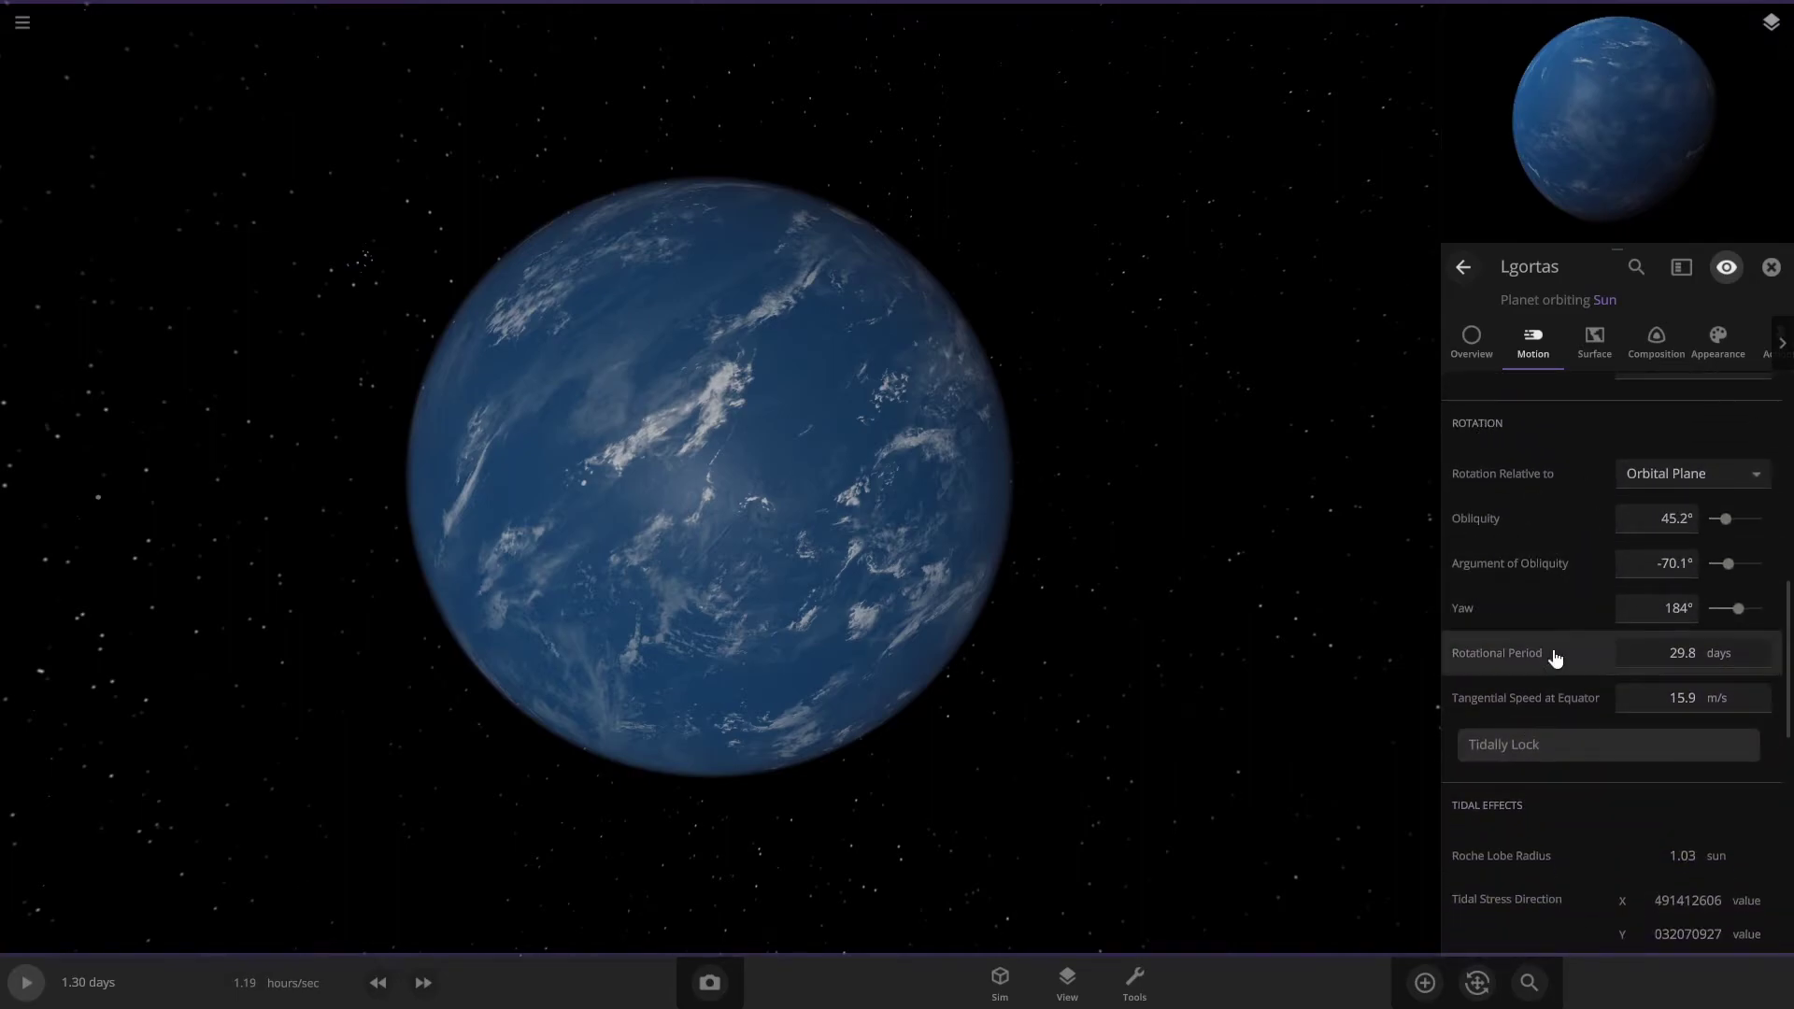
click(1659, 531)
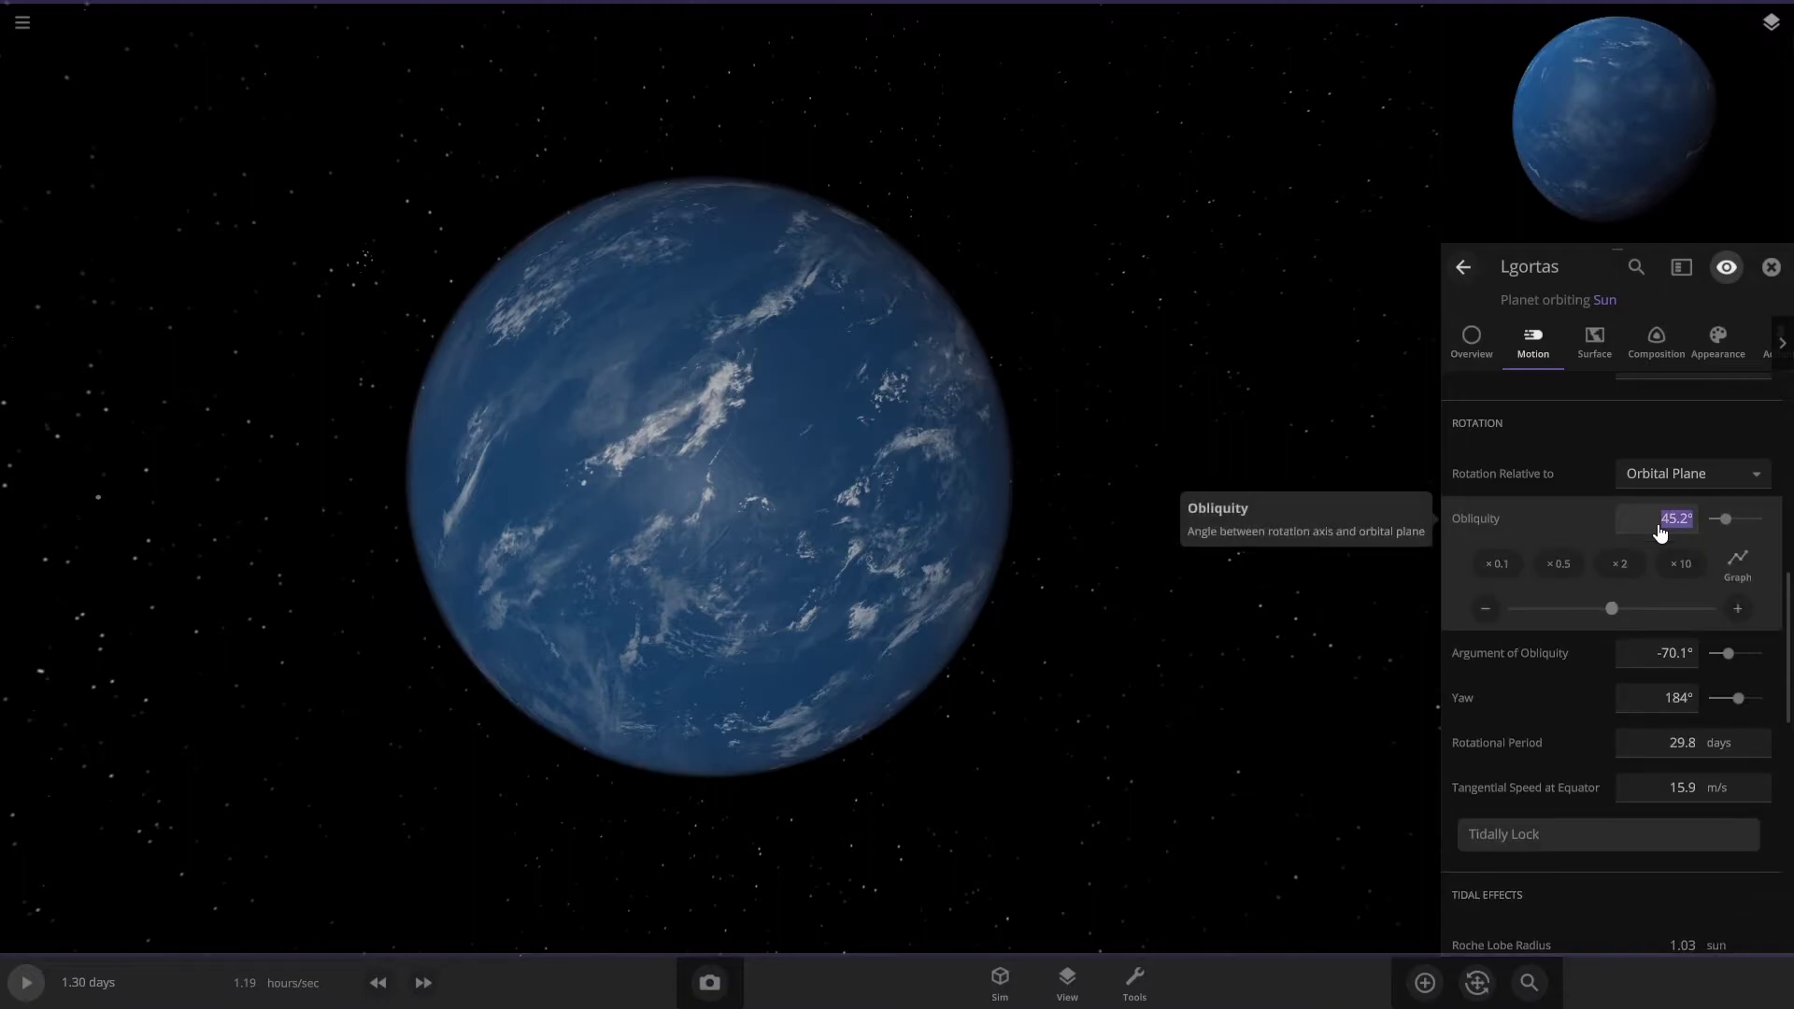
text(23.4)
key(Return)
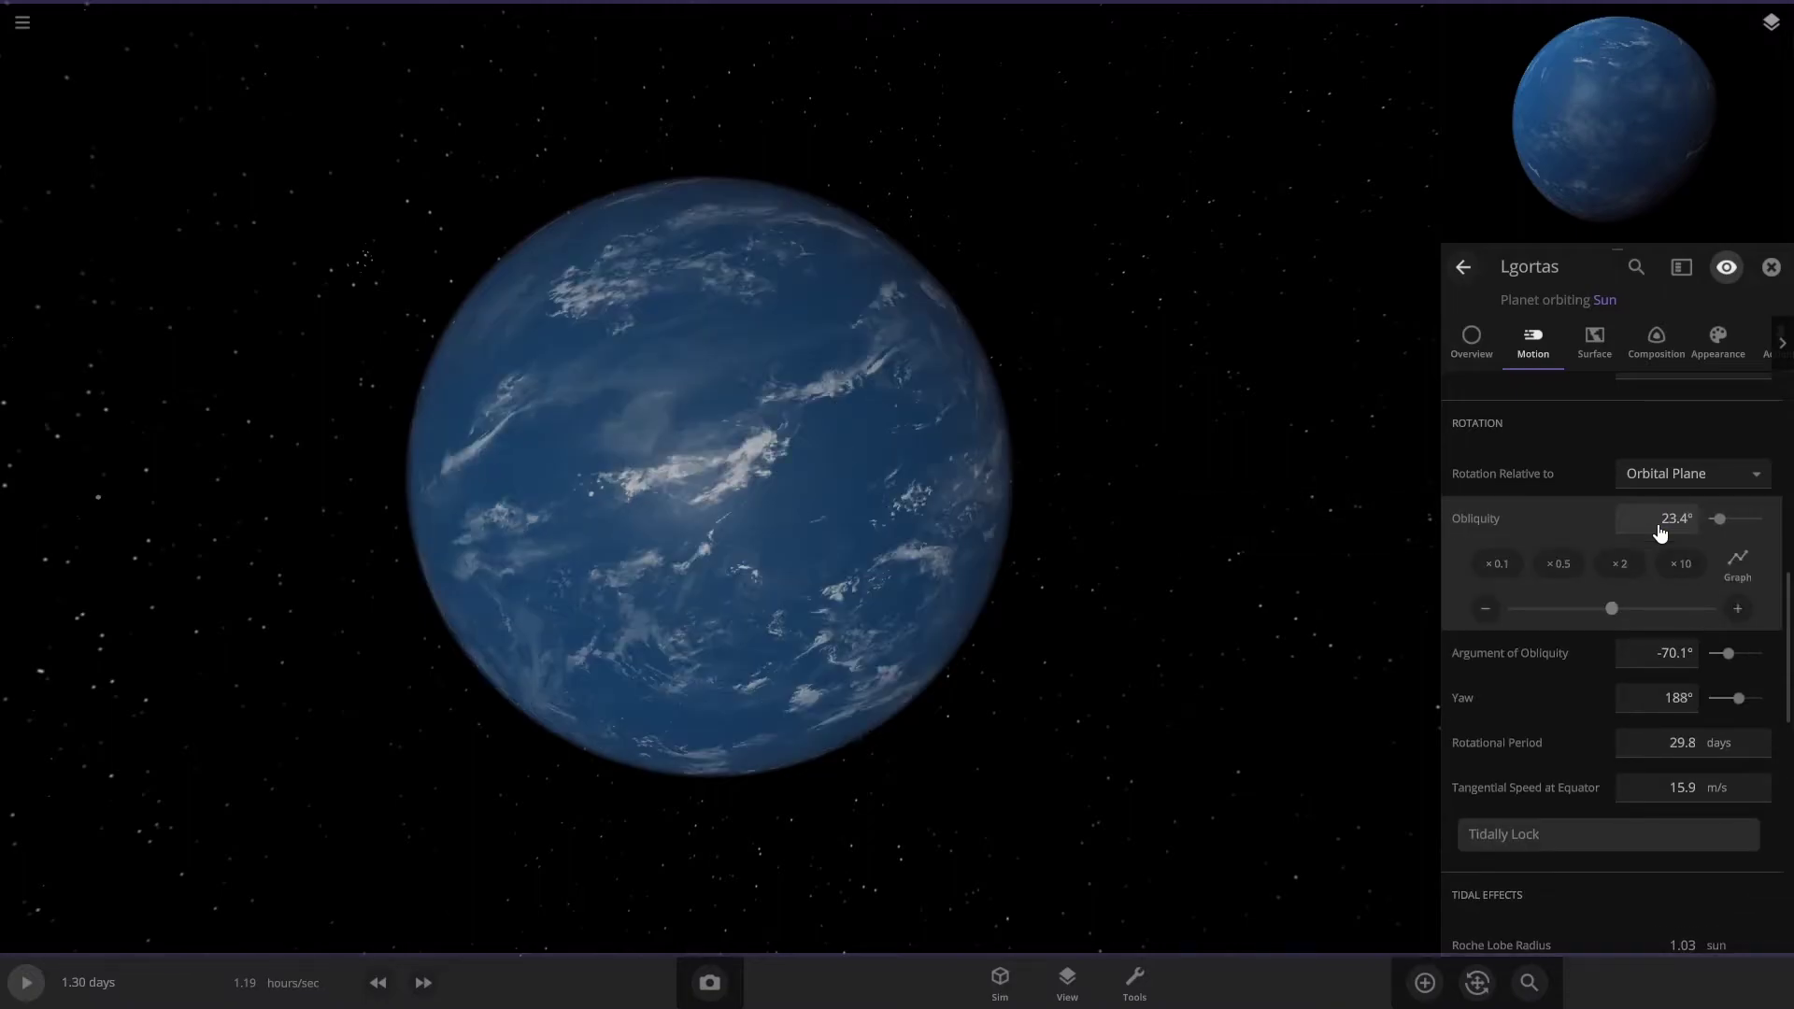
click(1622, 659)
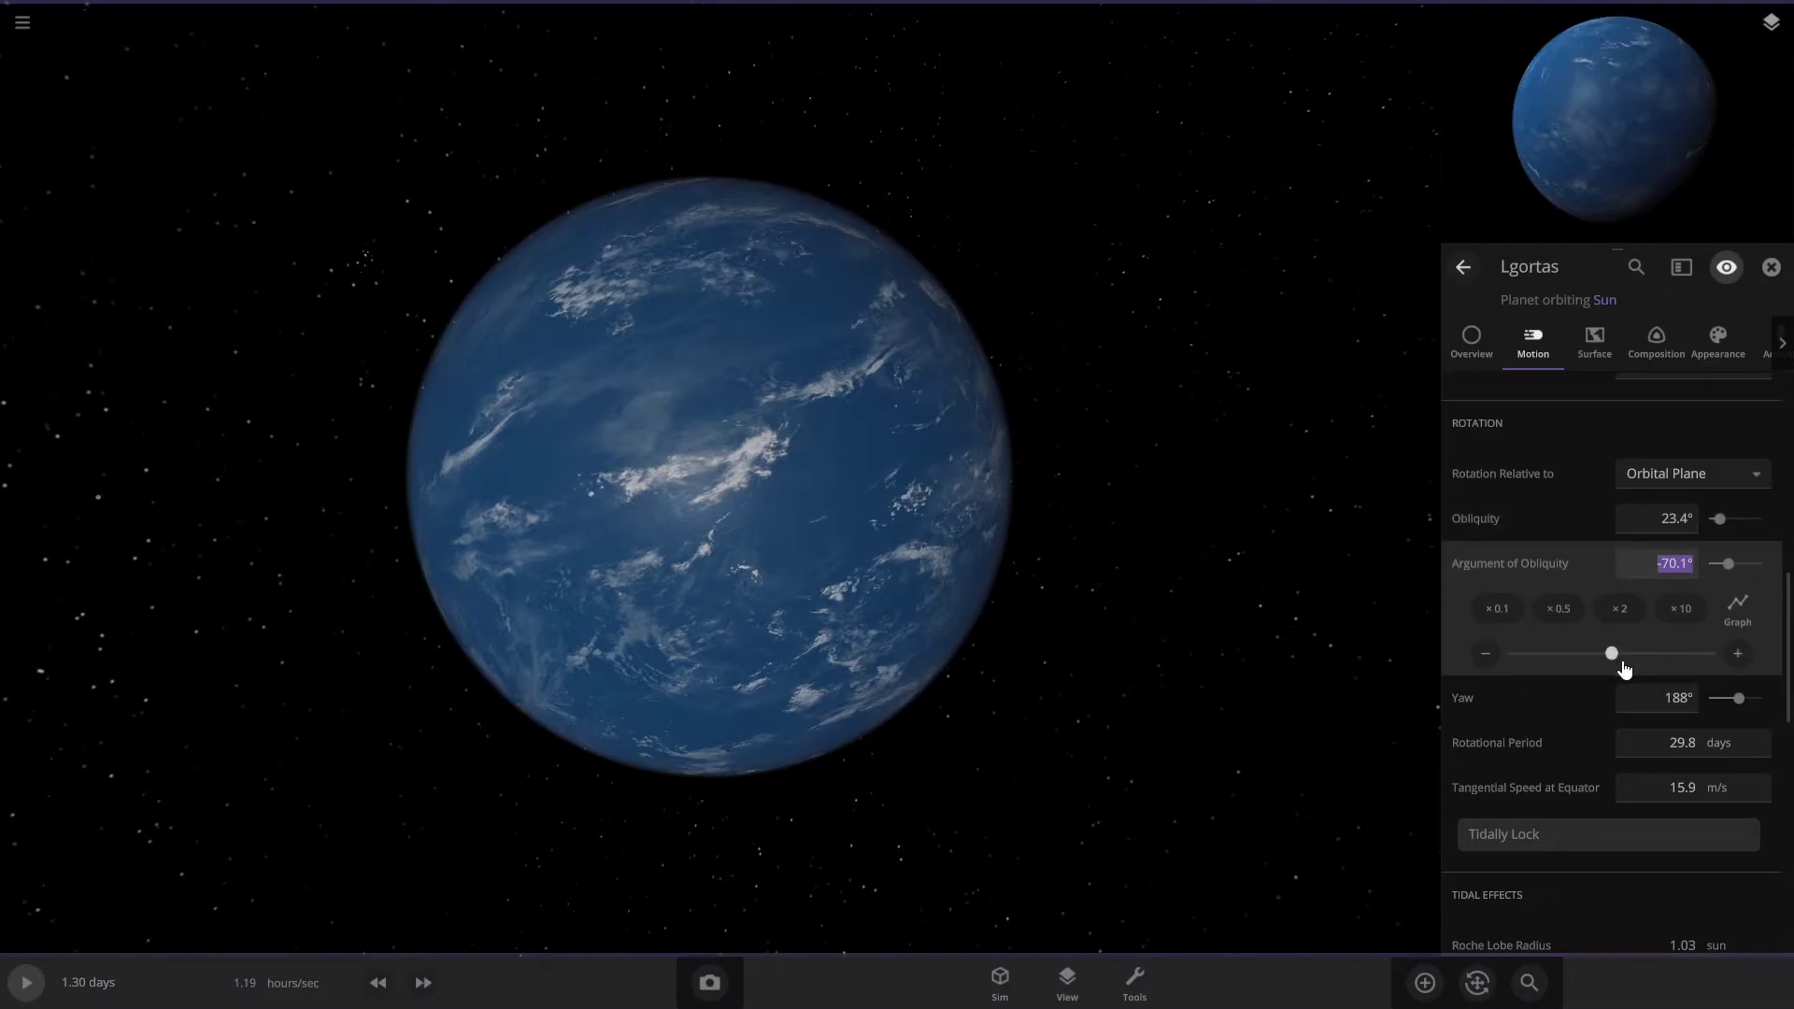
key(Return)
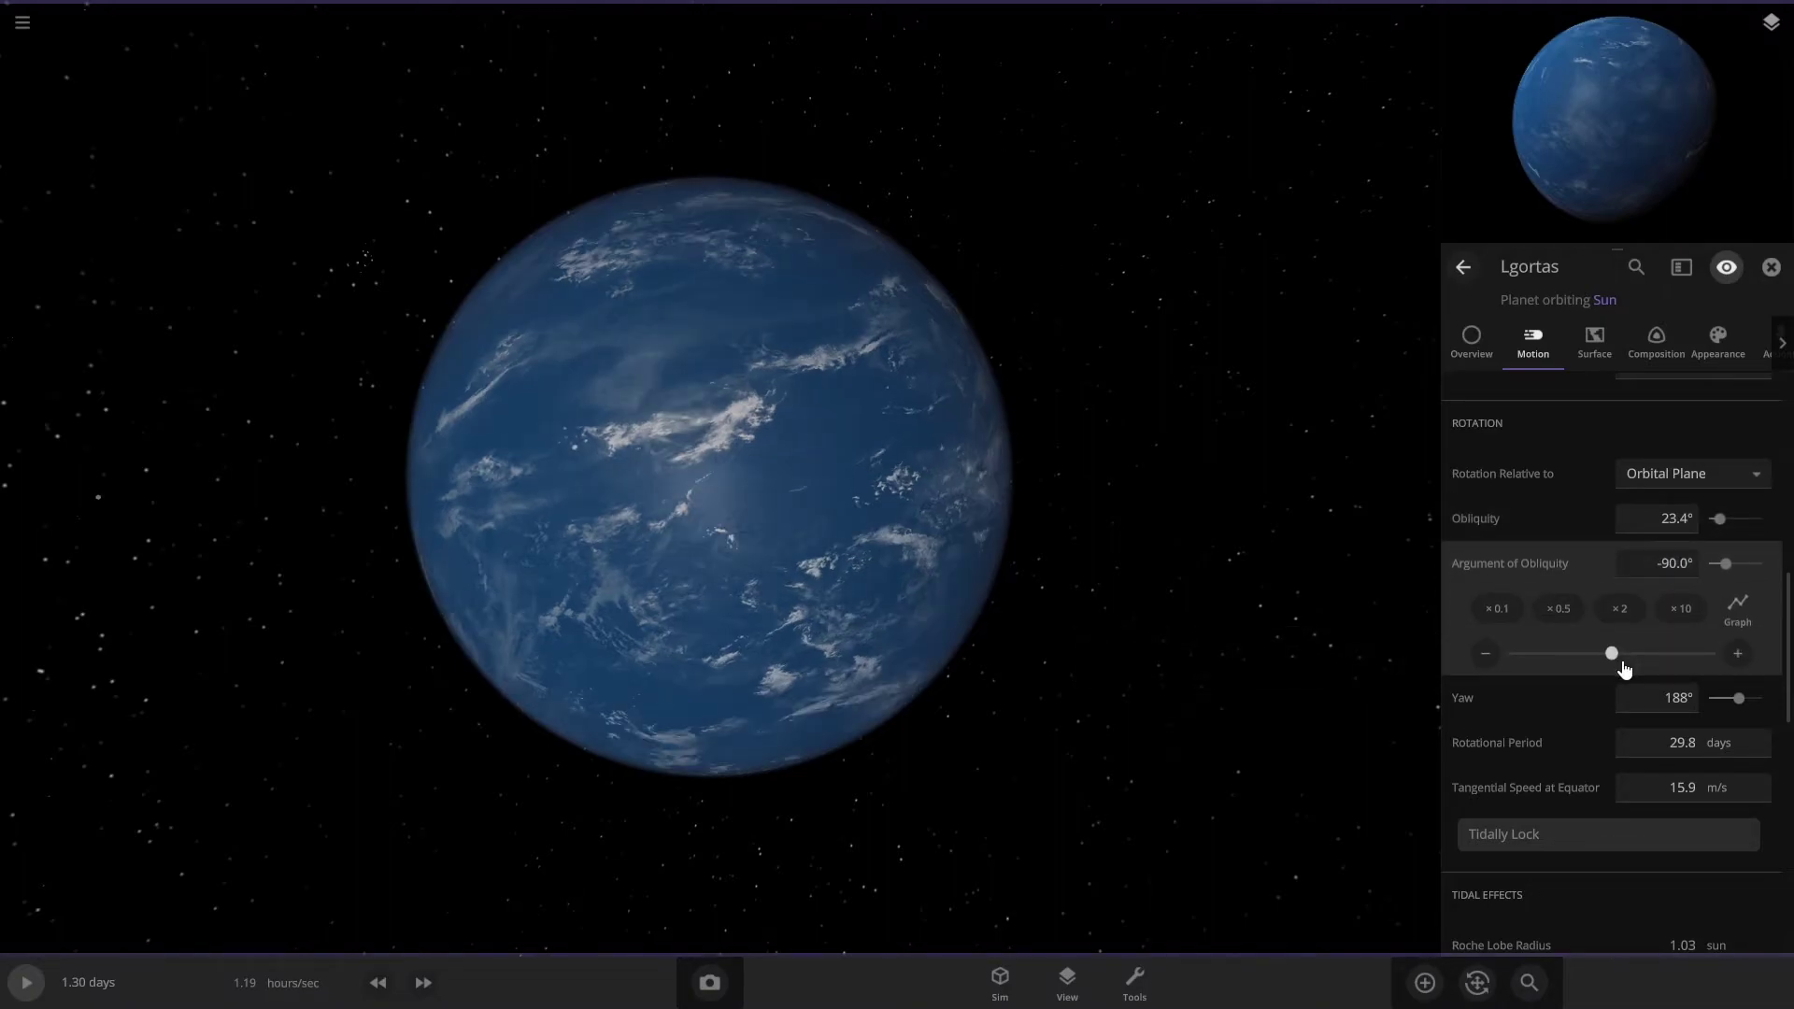
Step: Set the yaw to 180° and the rotational period to 23.9 hours
click(1647, 700)
text(1)
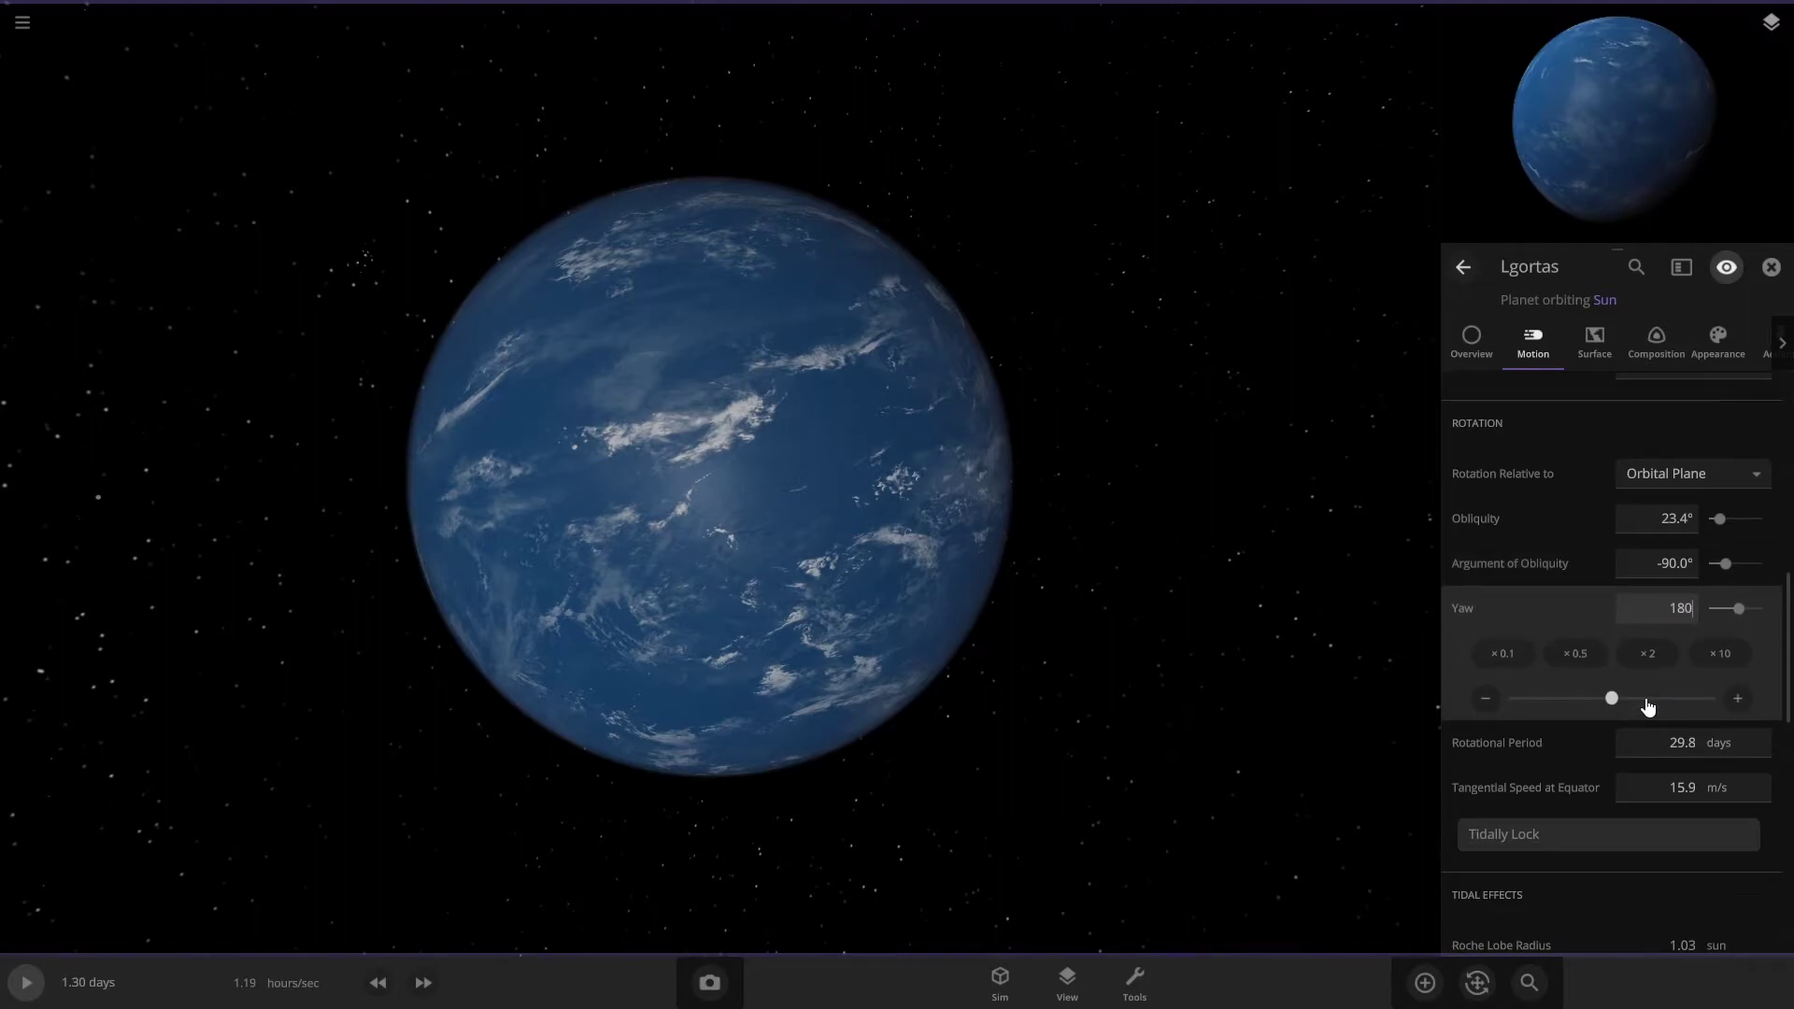
key(Return)
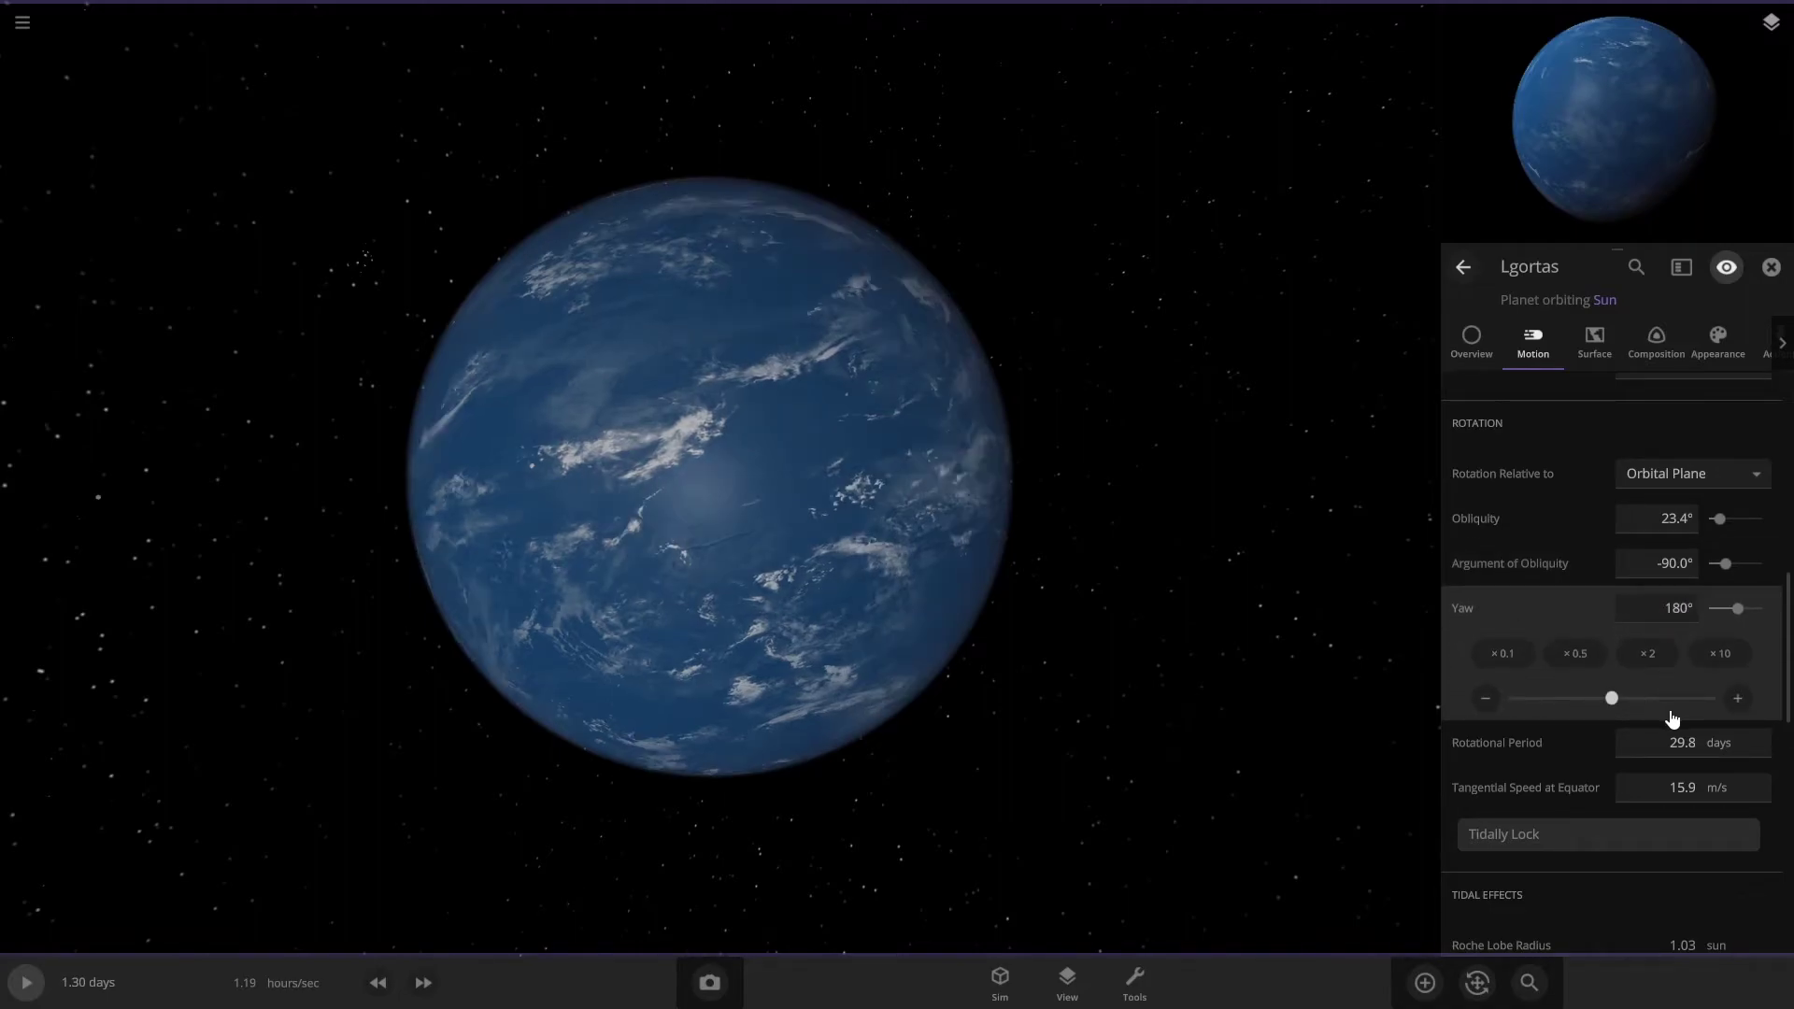
click(1729, 743)
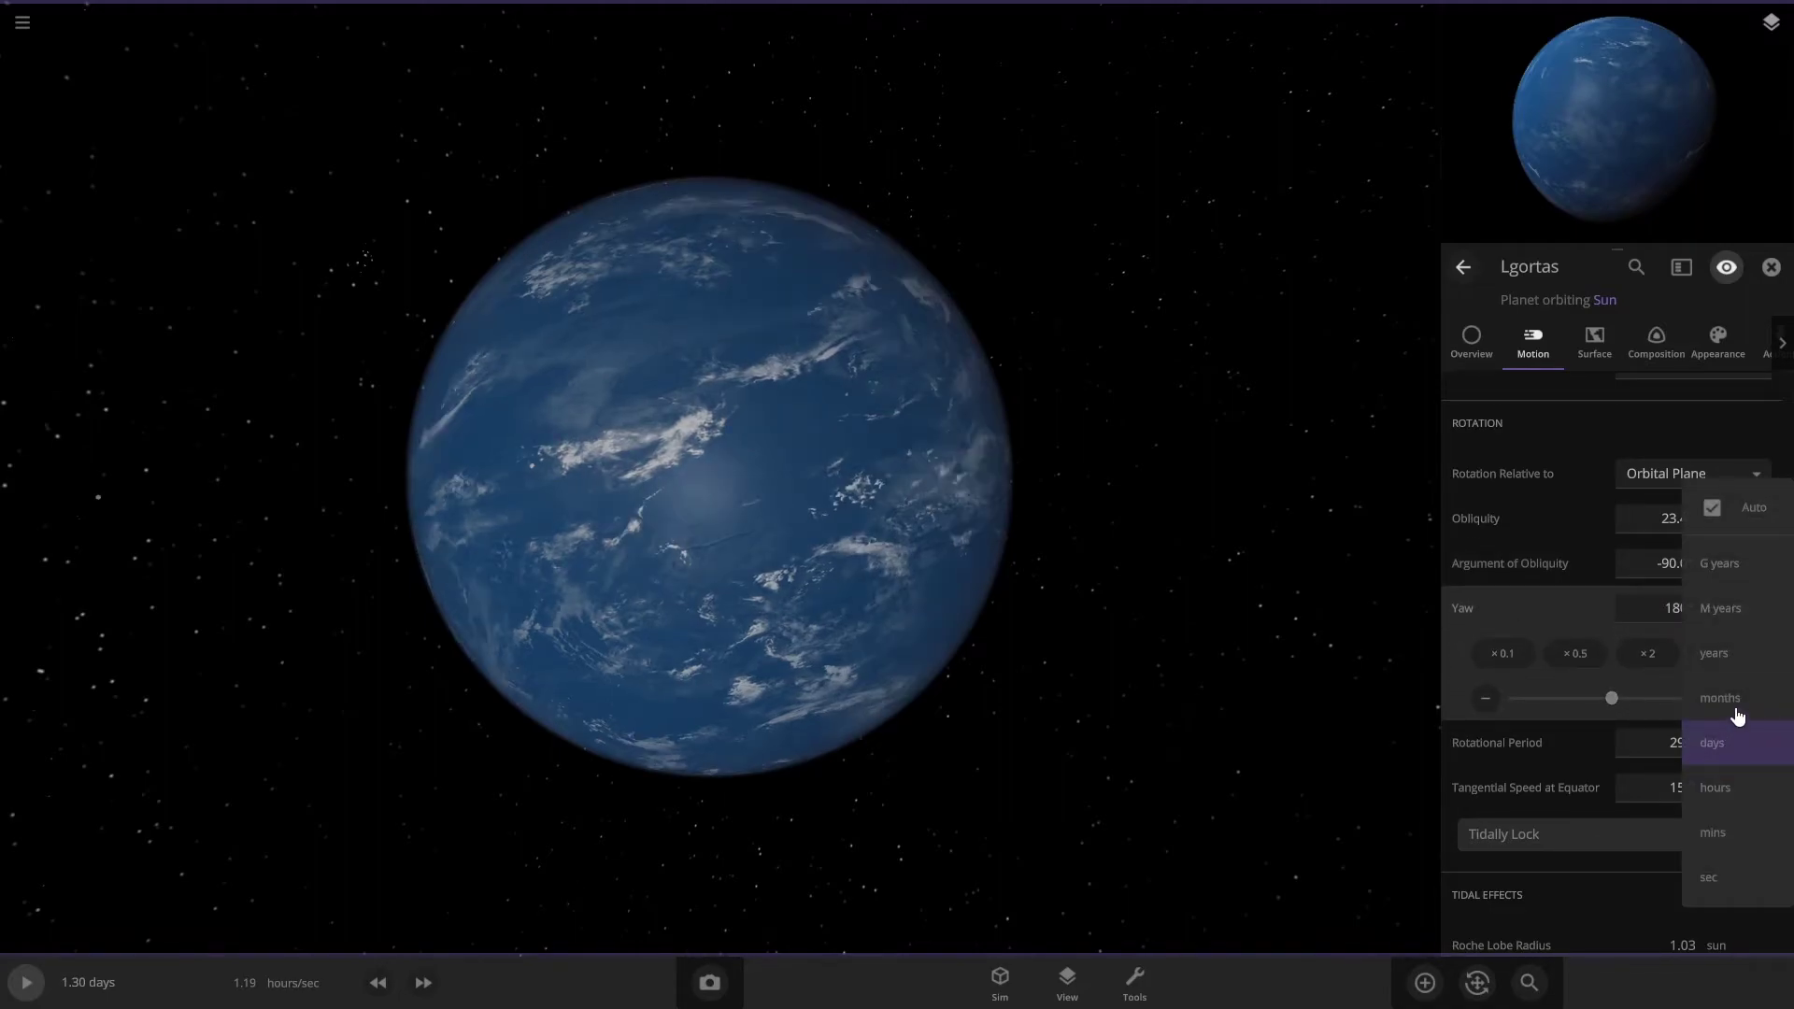
click(1736, 790)
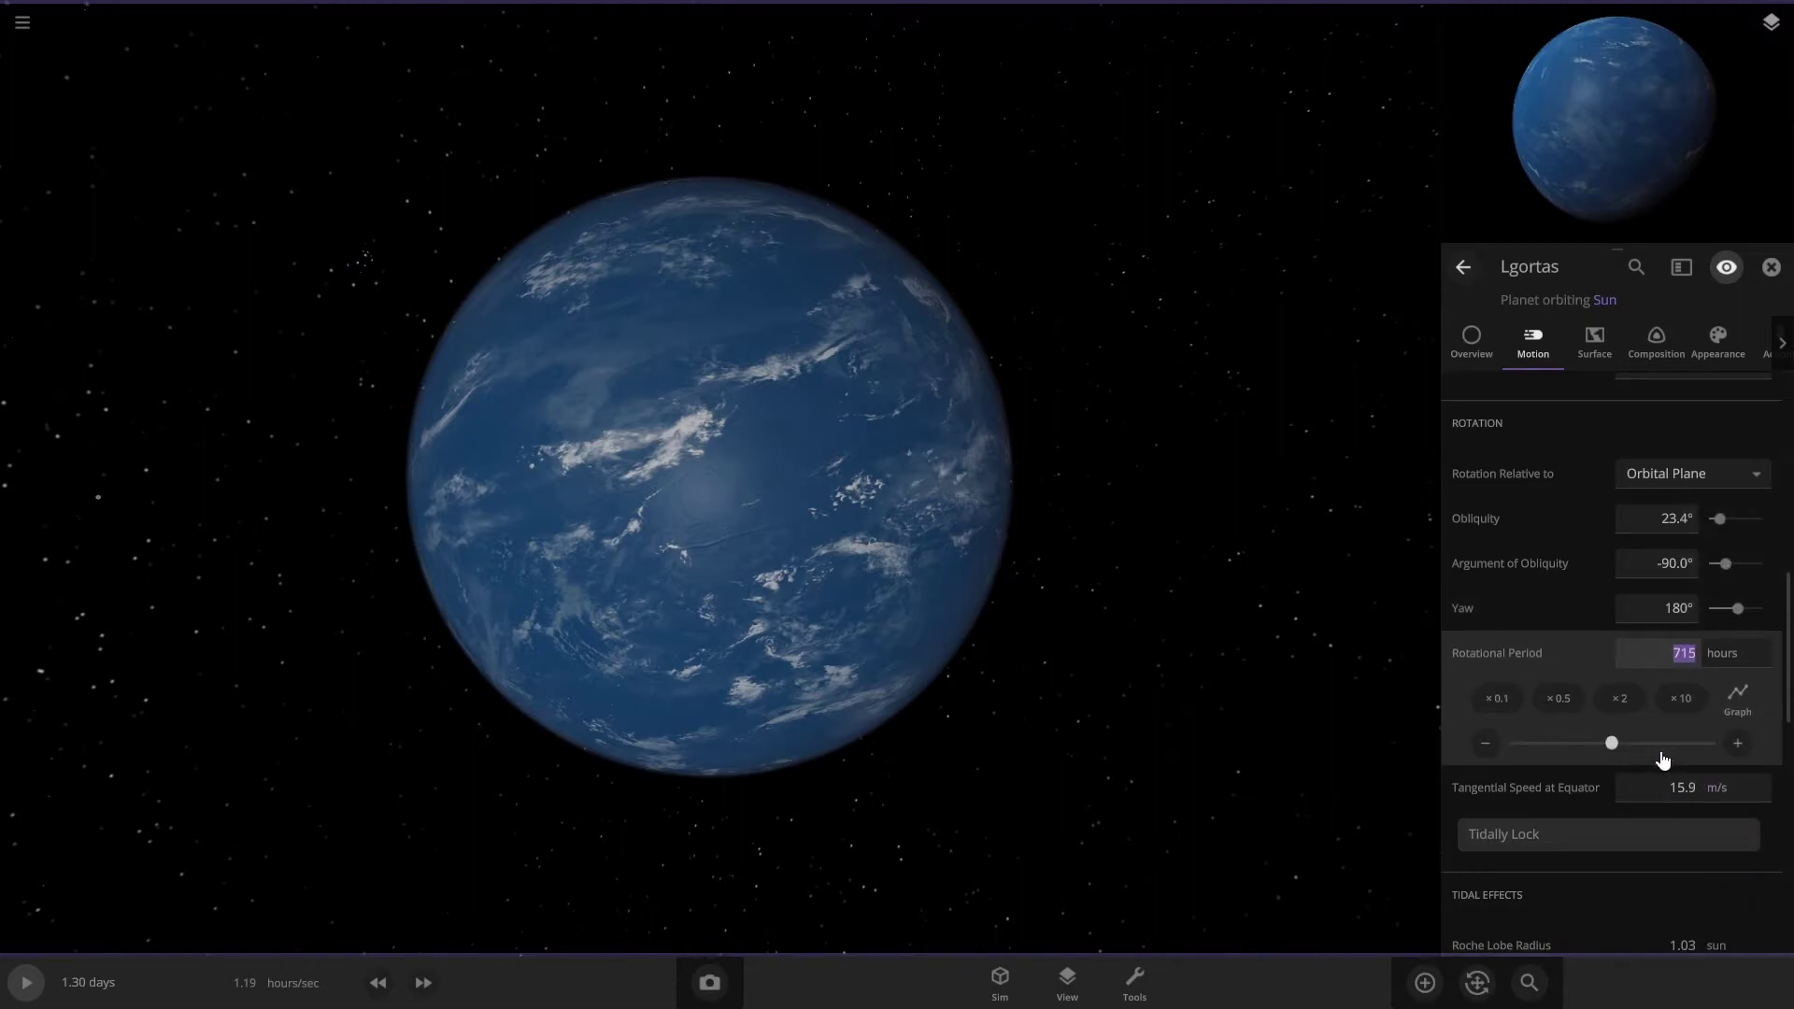
key(Return)
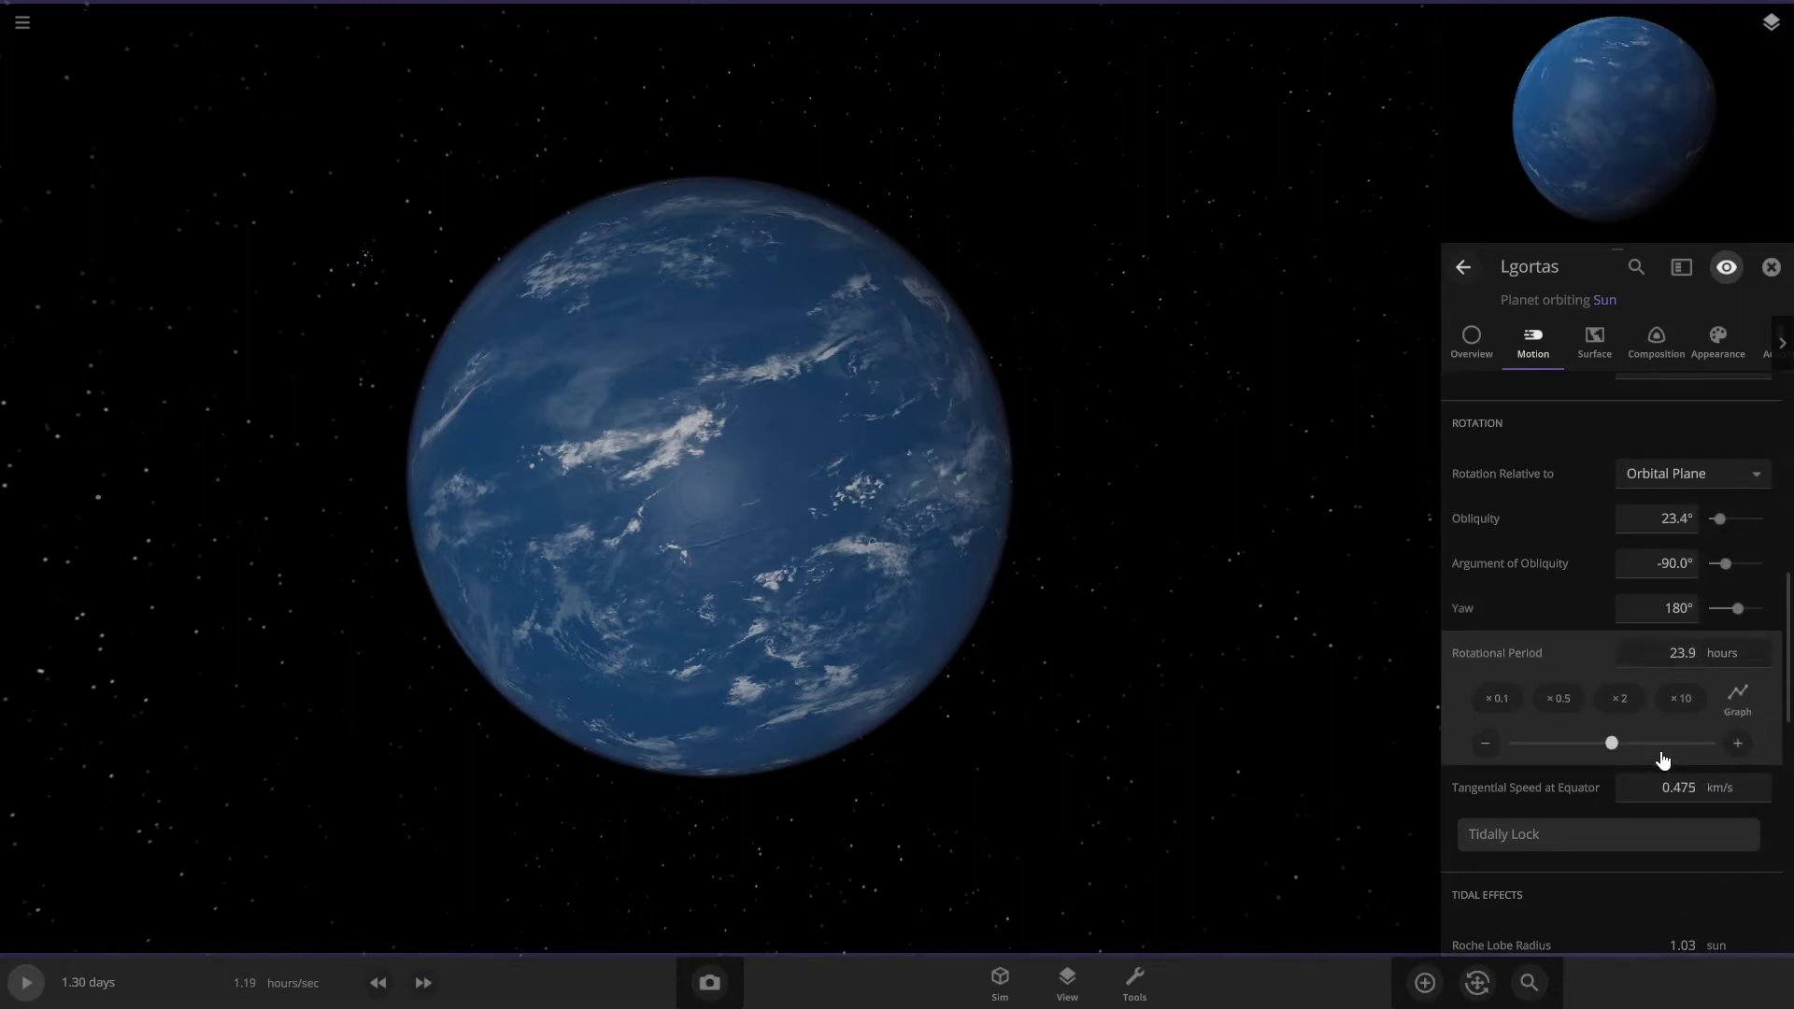
click(1472, 341)
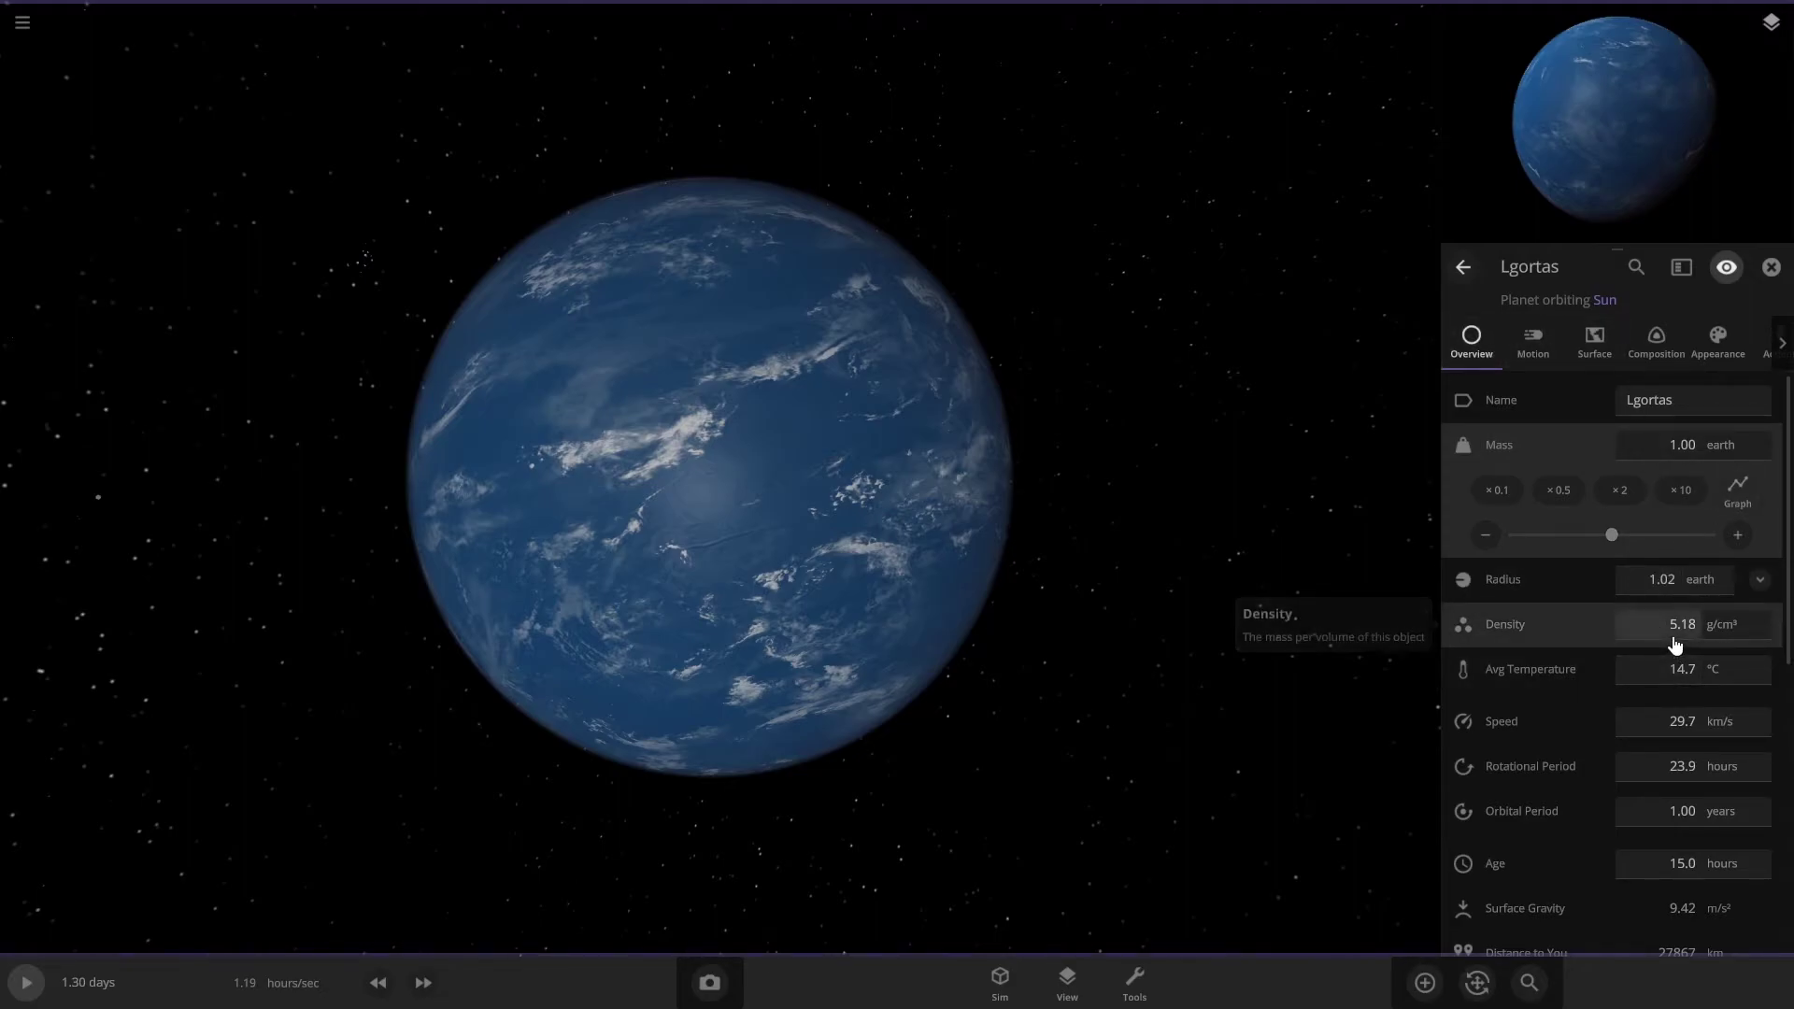
Step: Set Lgortas's density to 5513 kg/m³
click(1740, 625)
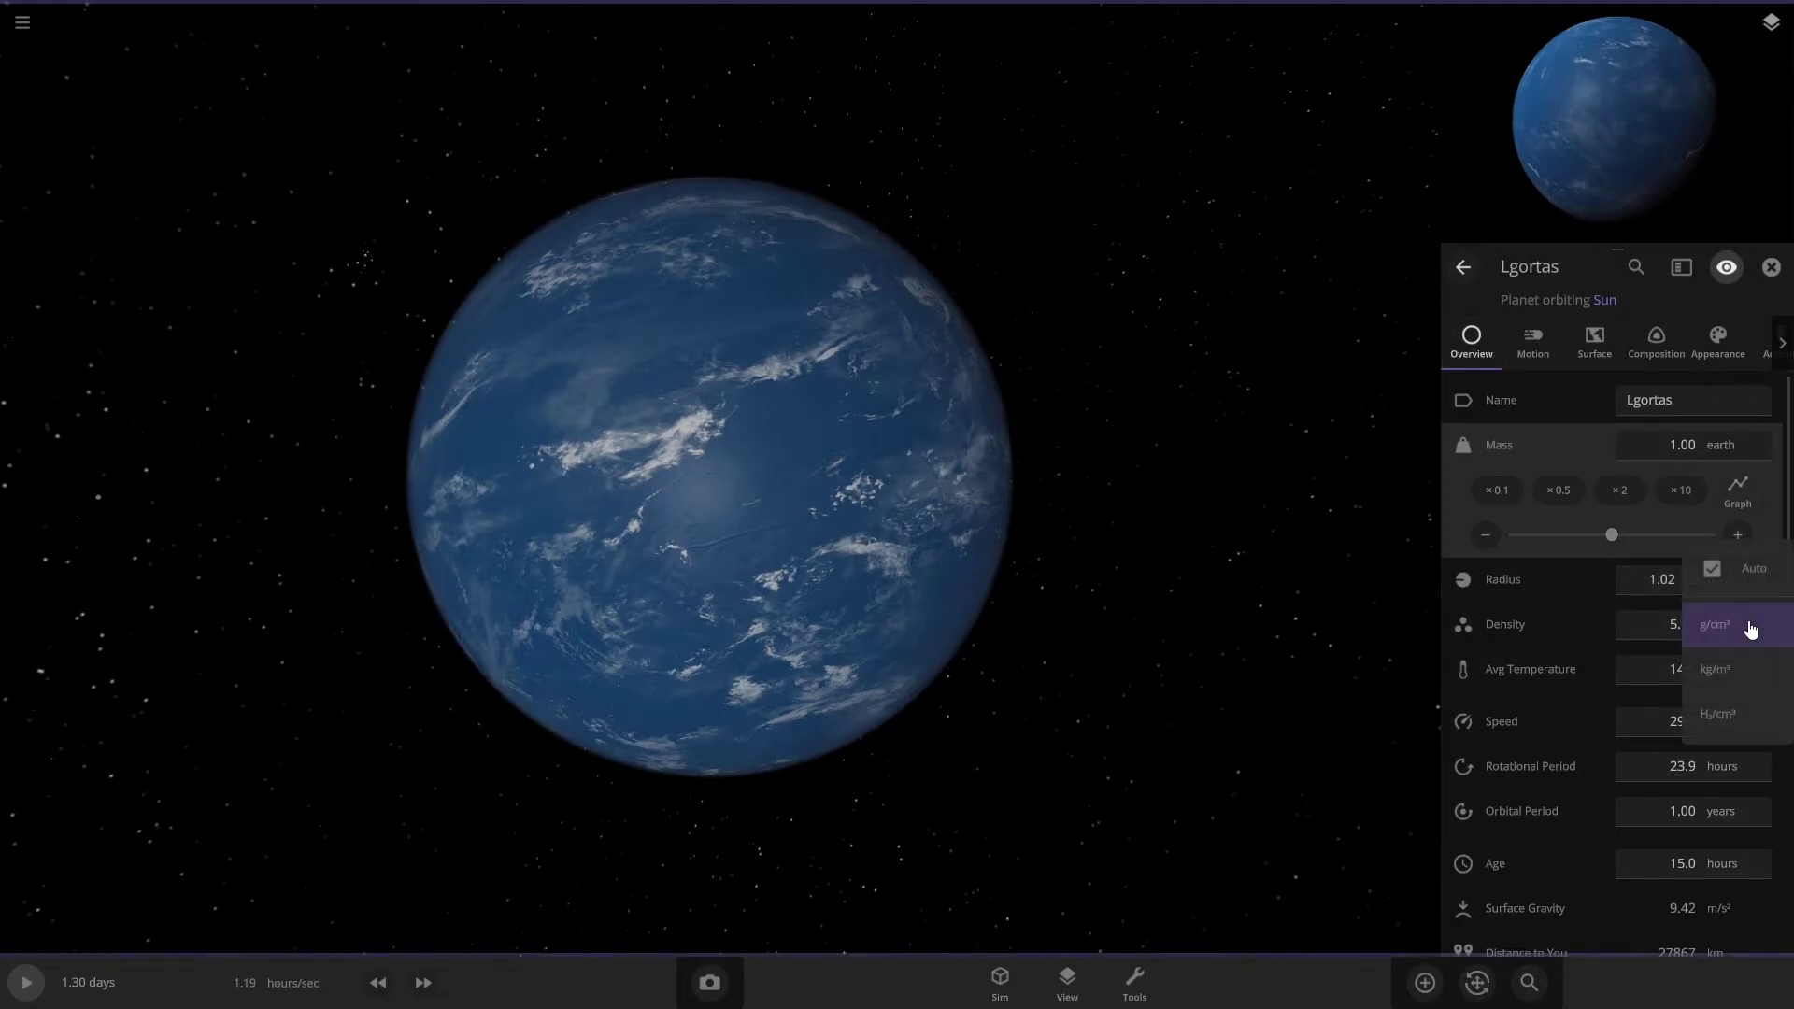
click(1746, 673)
click(1659, 633)
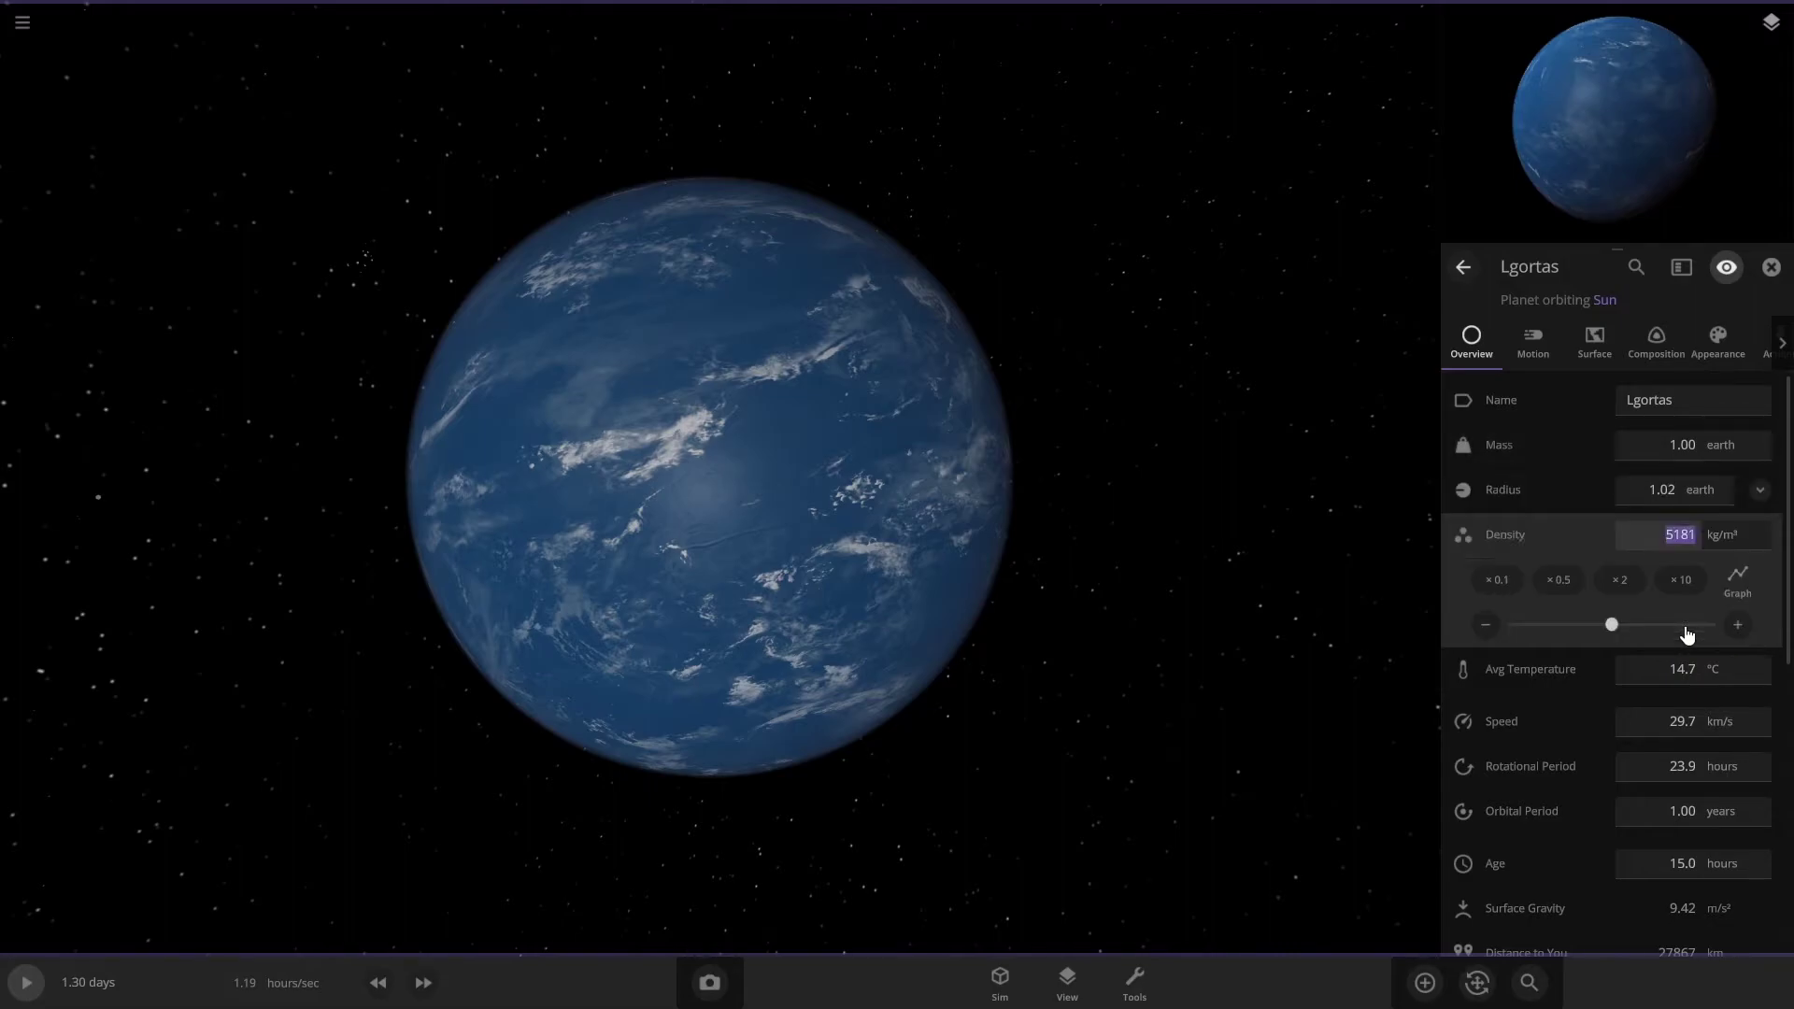
text(5513)
key(Return)
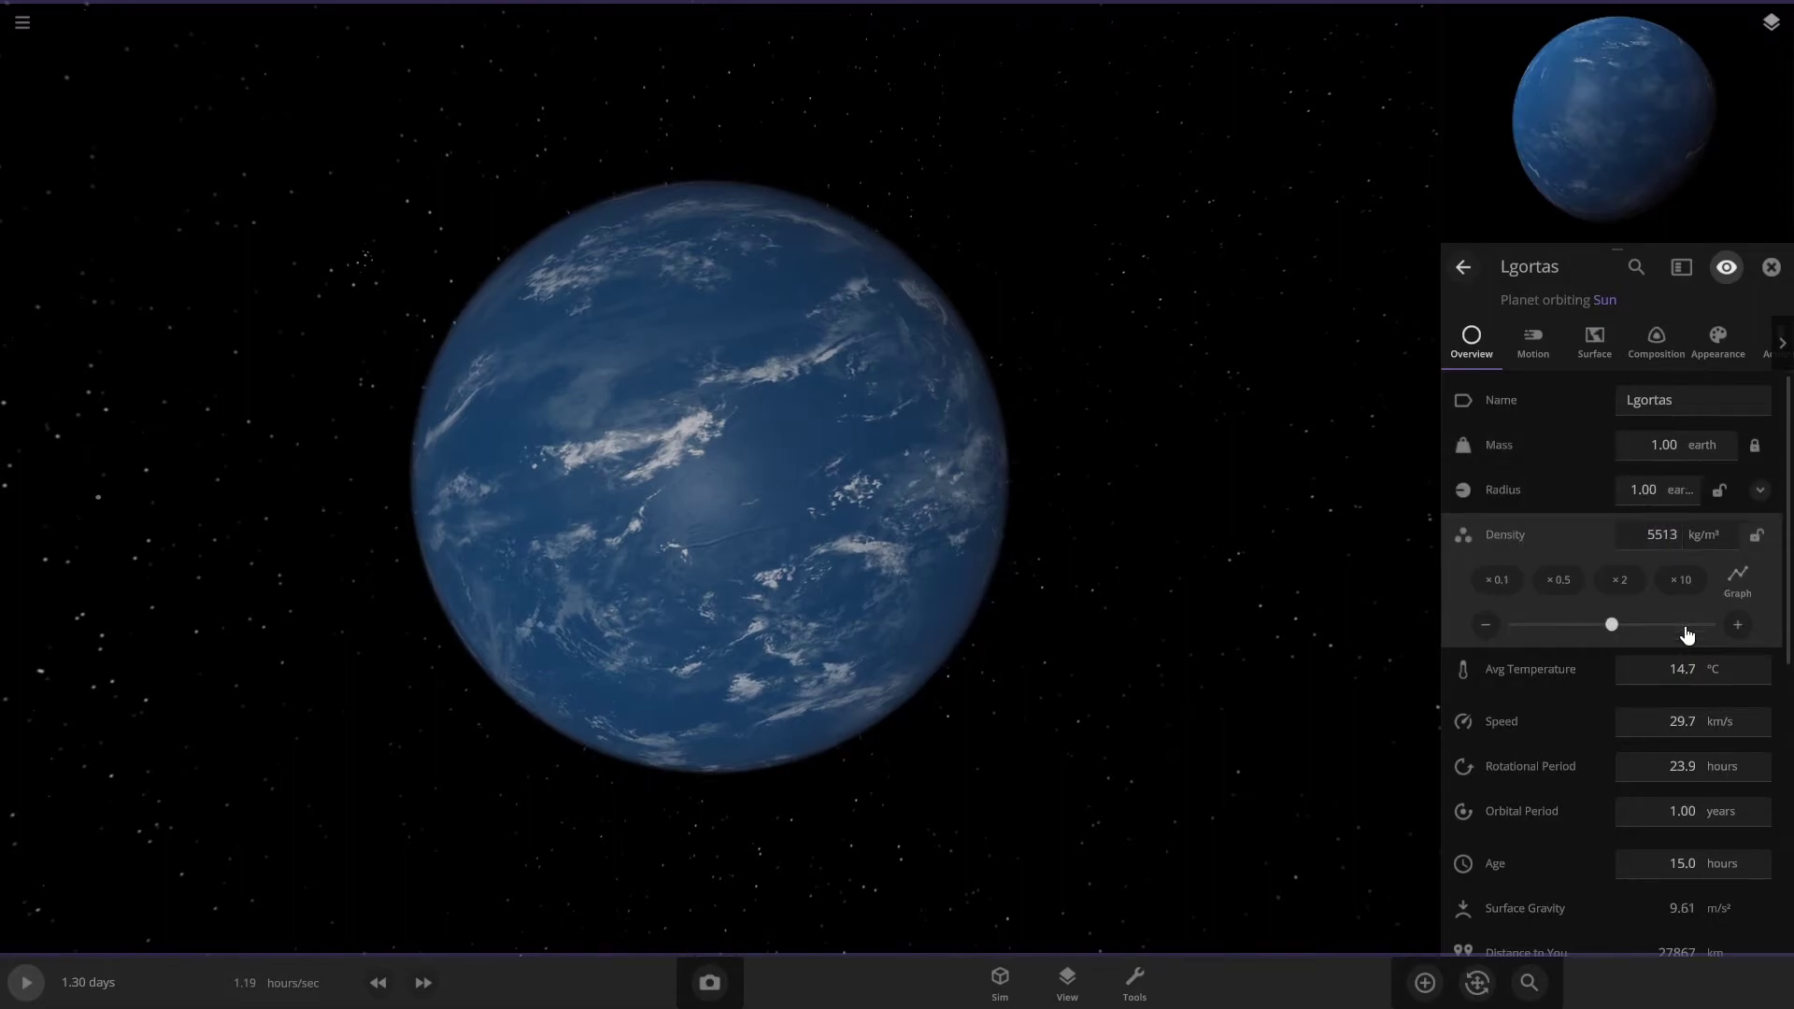
Step: Show the planet's radius in kilometres and edit the radius value
click(1677, 493)
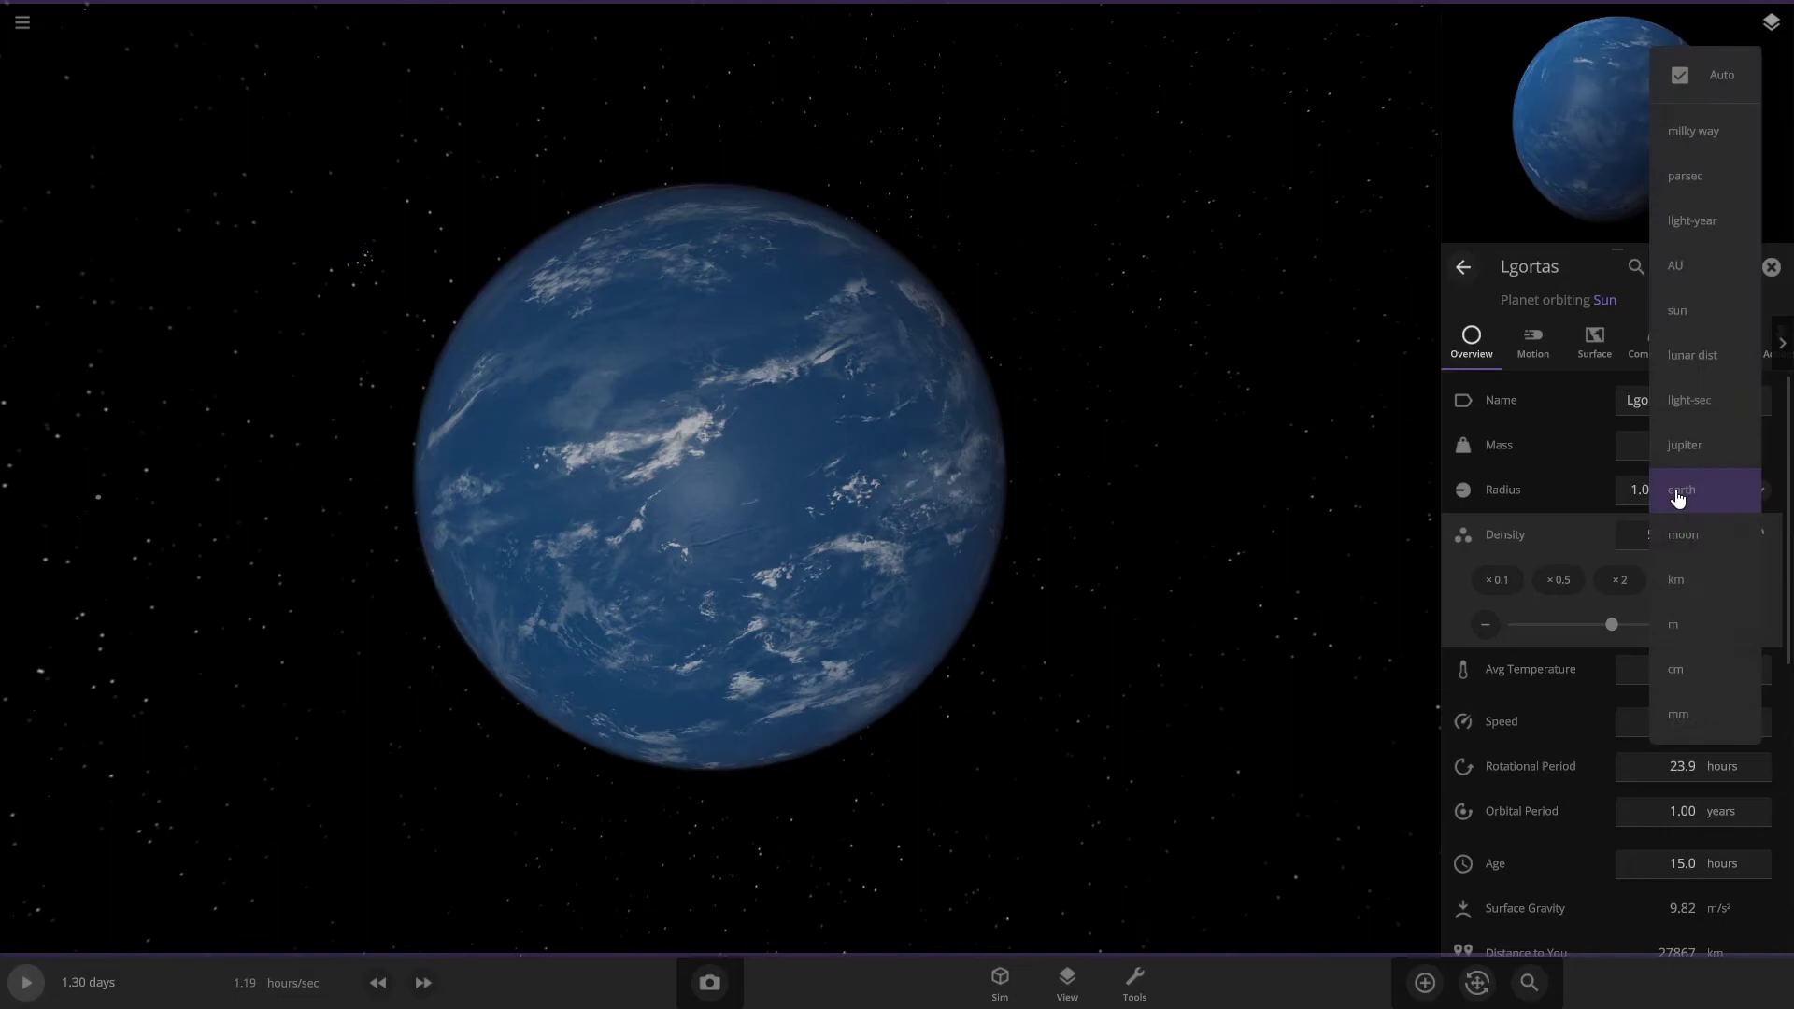
click(1686, 594)
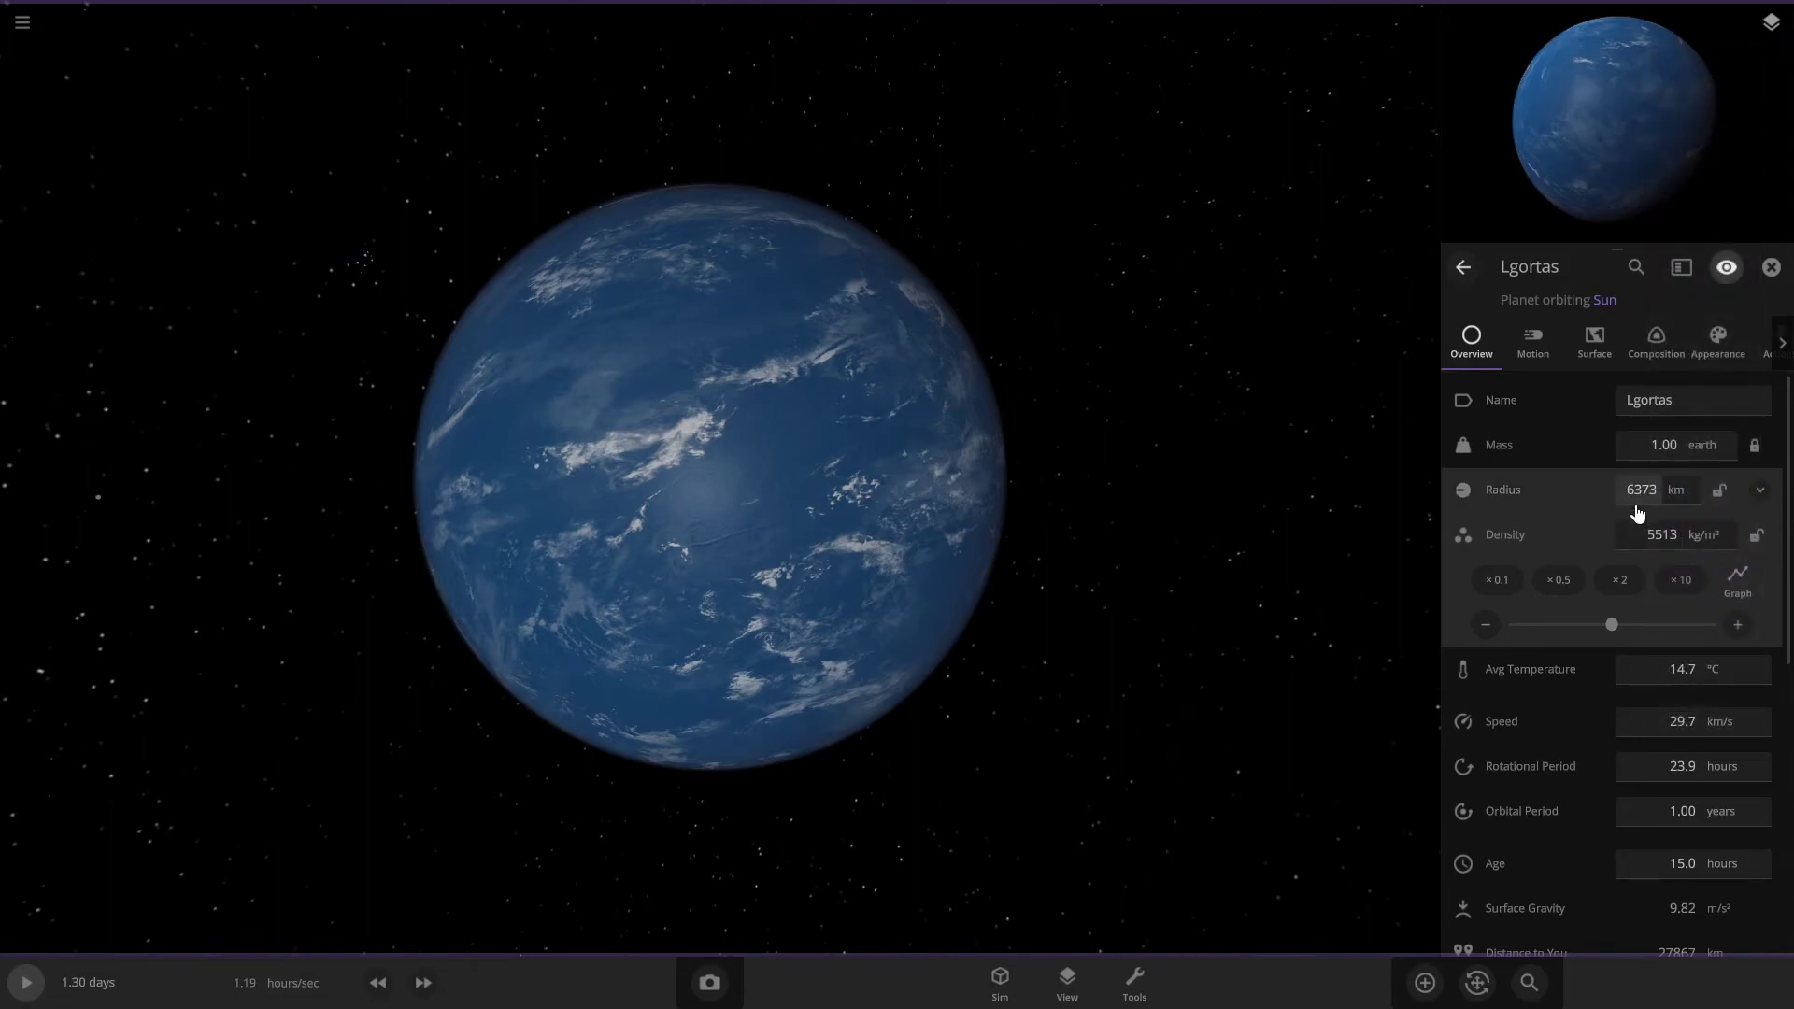
click(1655, 495)
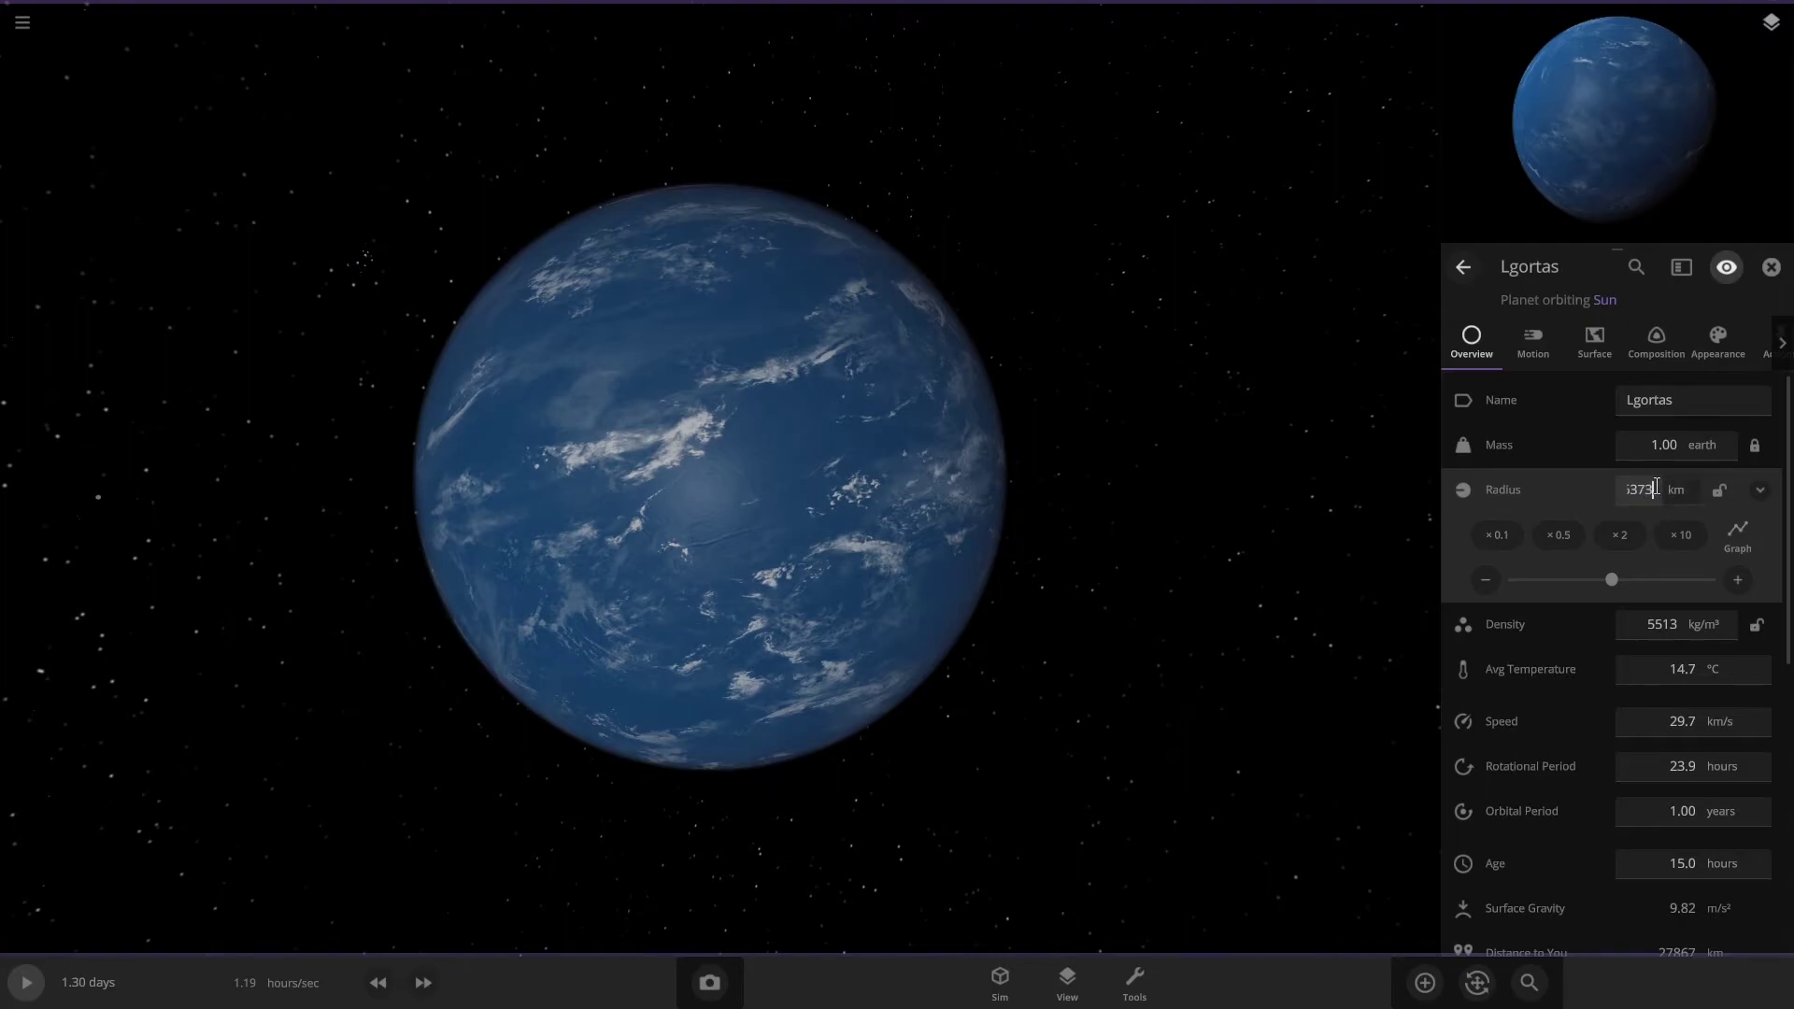
scroll(1649, 448, down, 2)
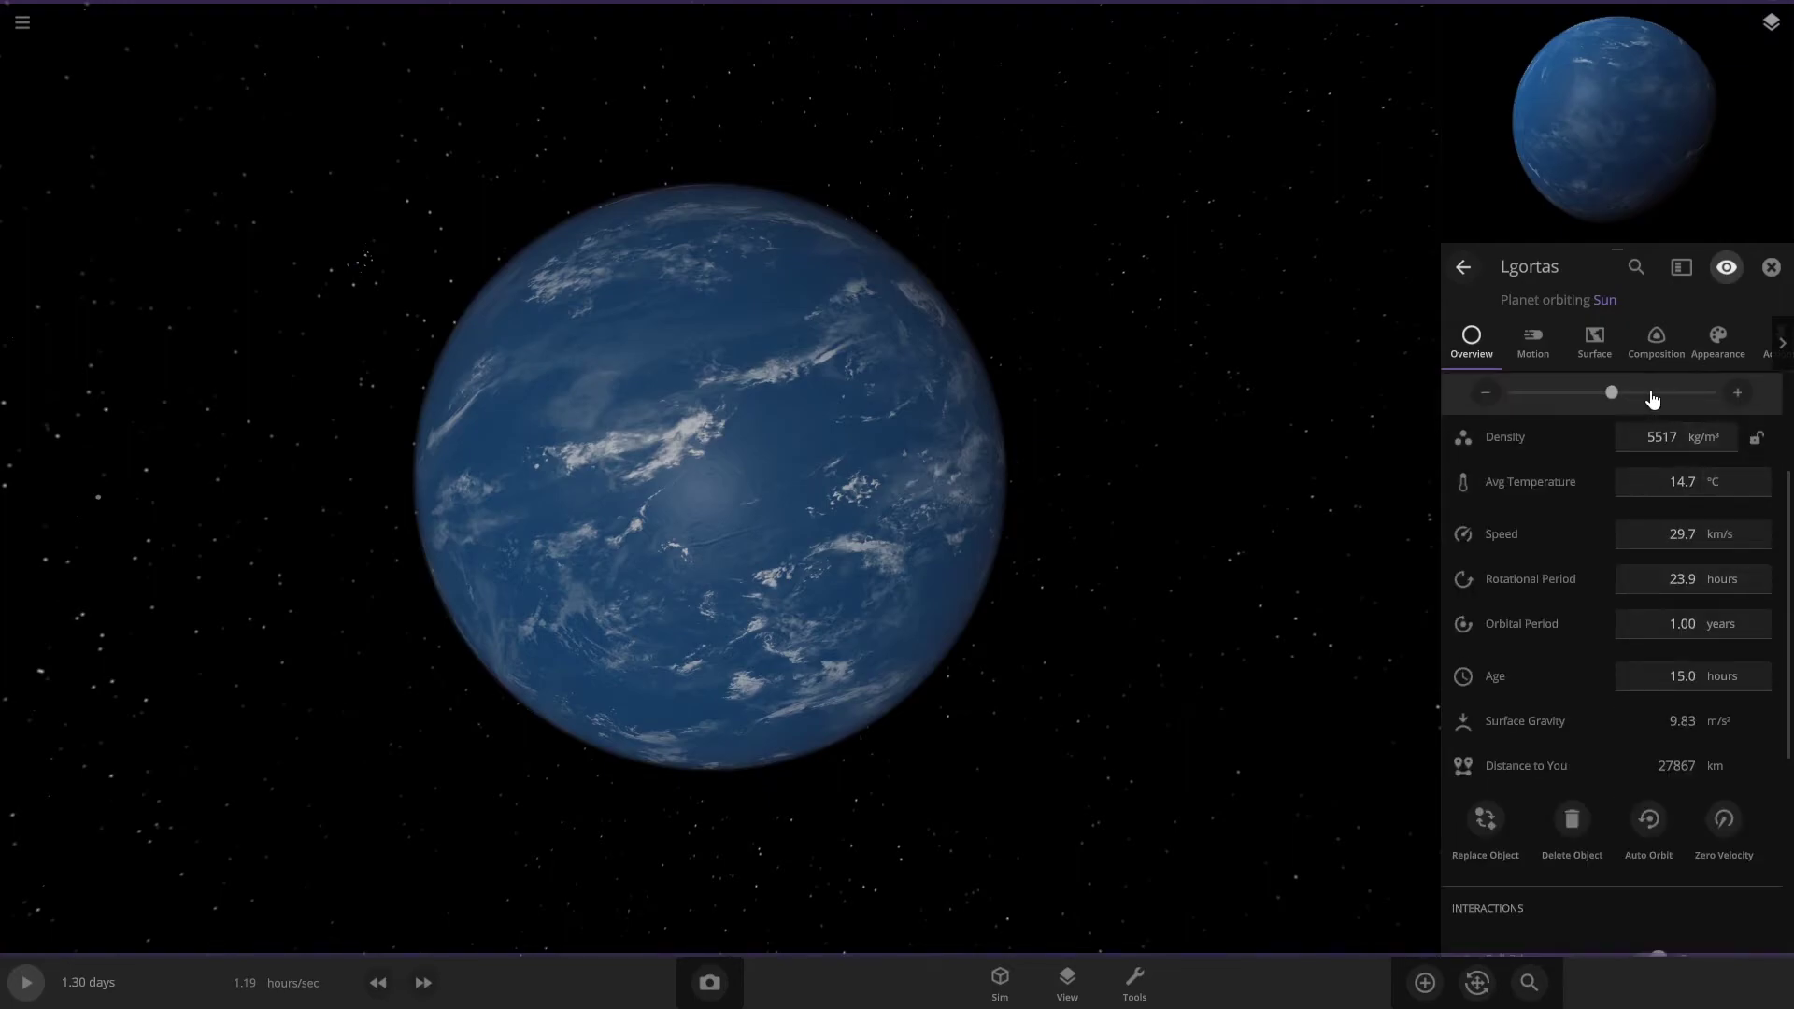
Step: Set Lgortas's magnetic field strength to 0.319 Gauss, keeping the magnetosphere size in mm
click(1656, 341)
scroll(1611, 673, down, 2)
scroll(1609, 675, down, 6)
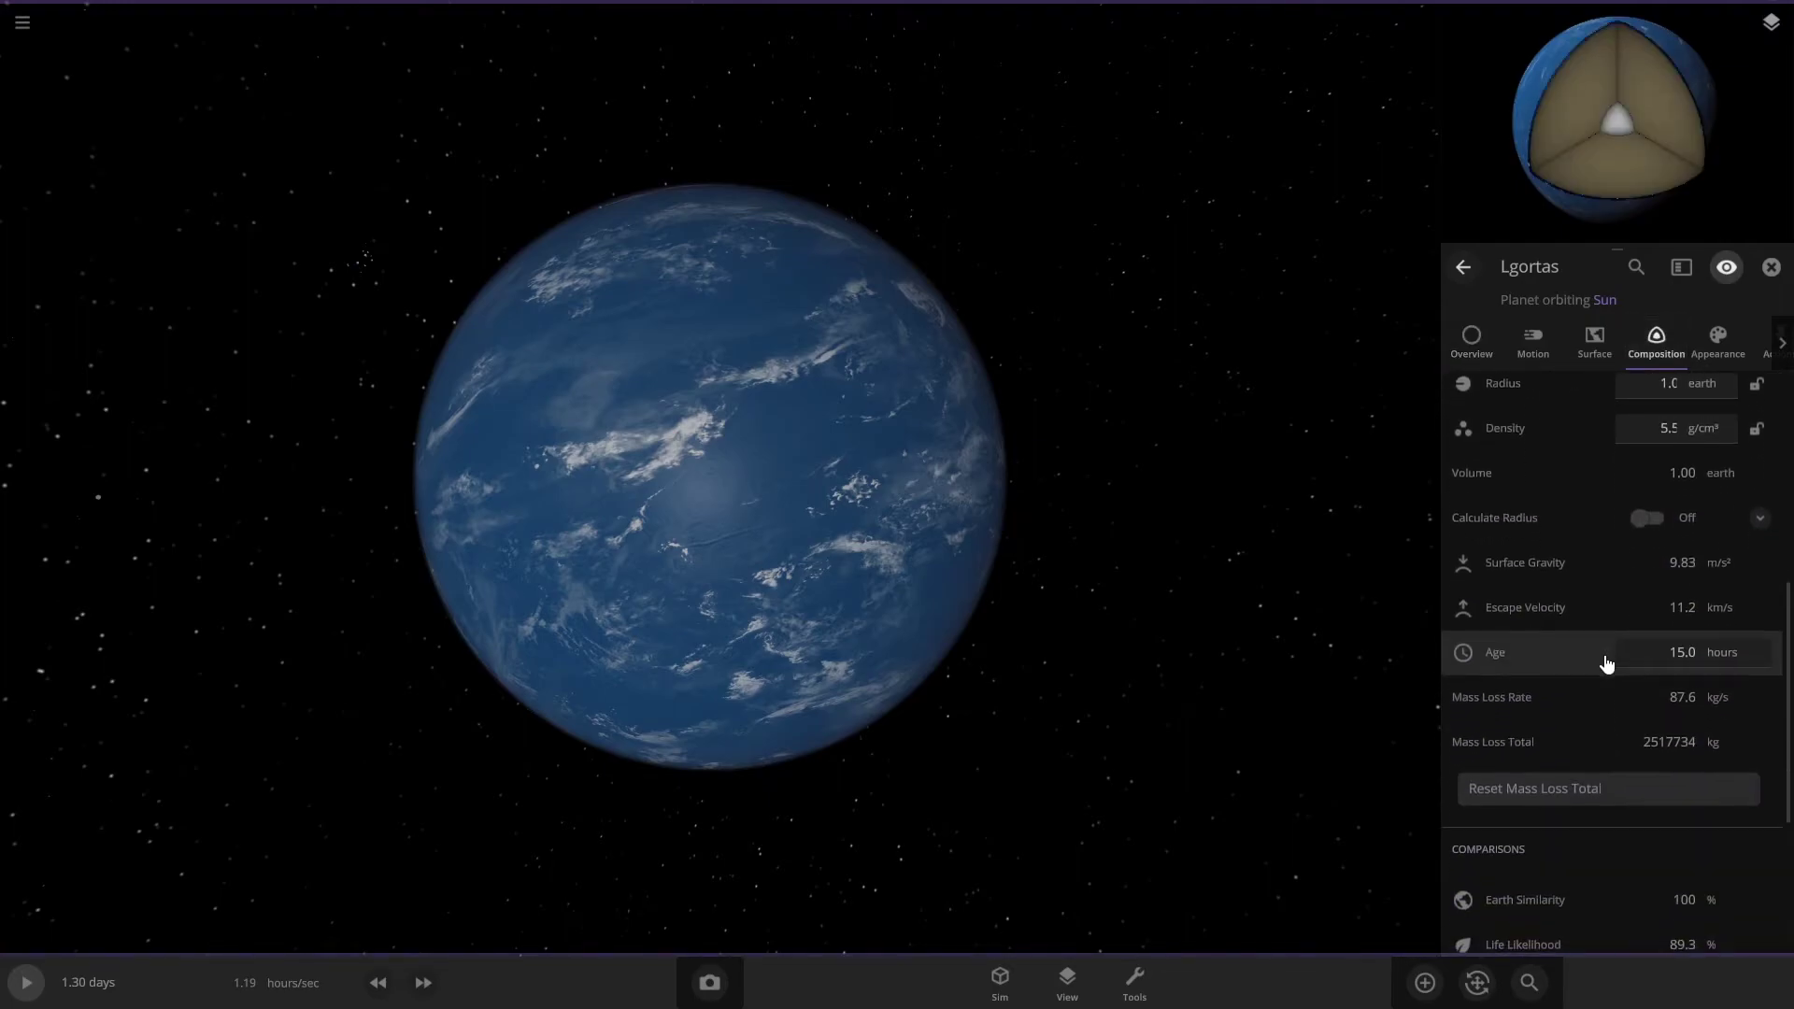
mouse_move(1690, 603)
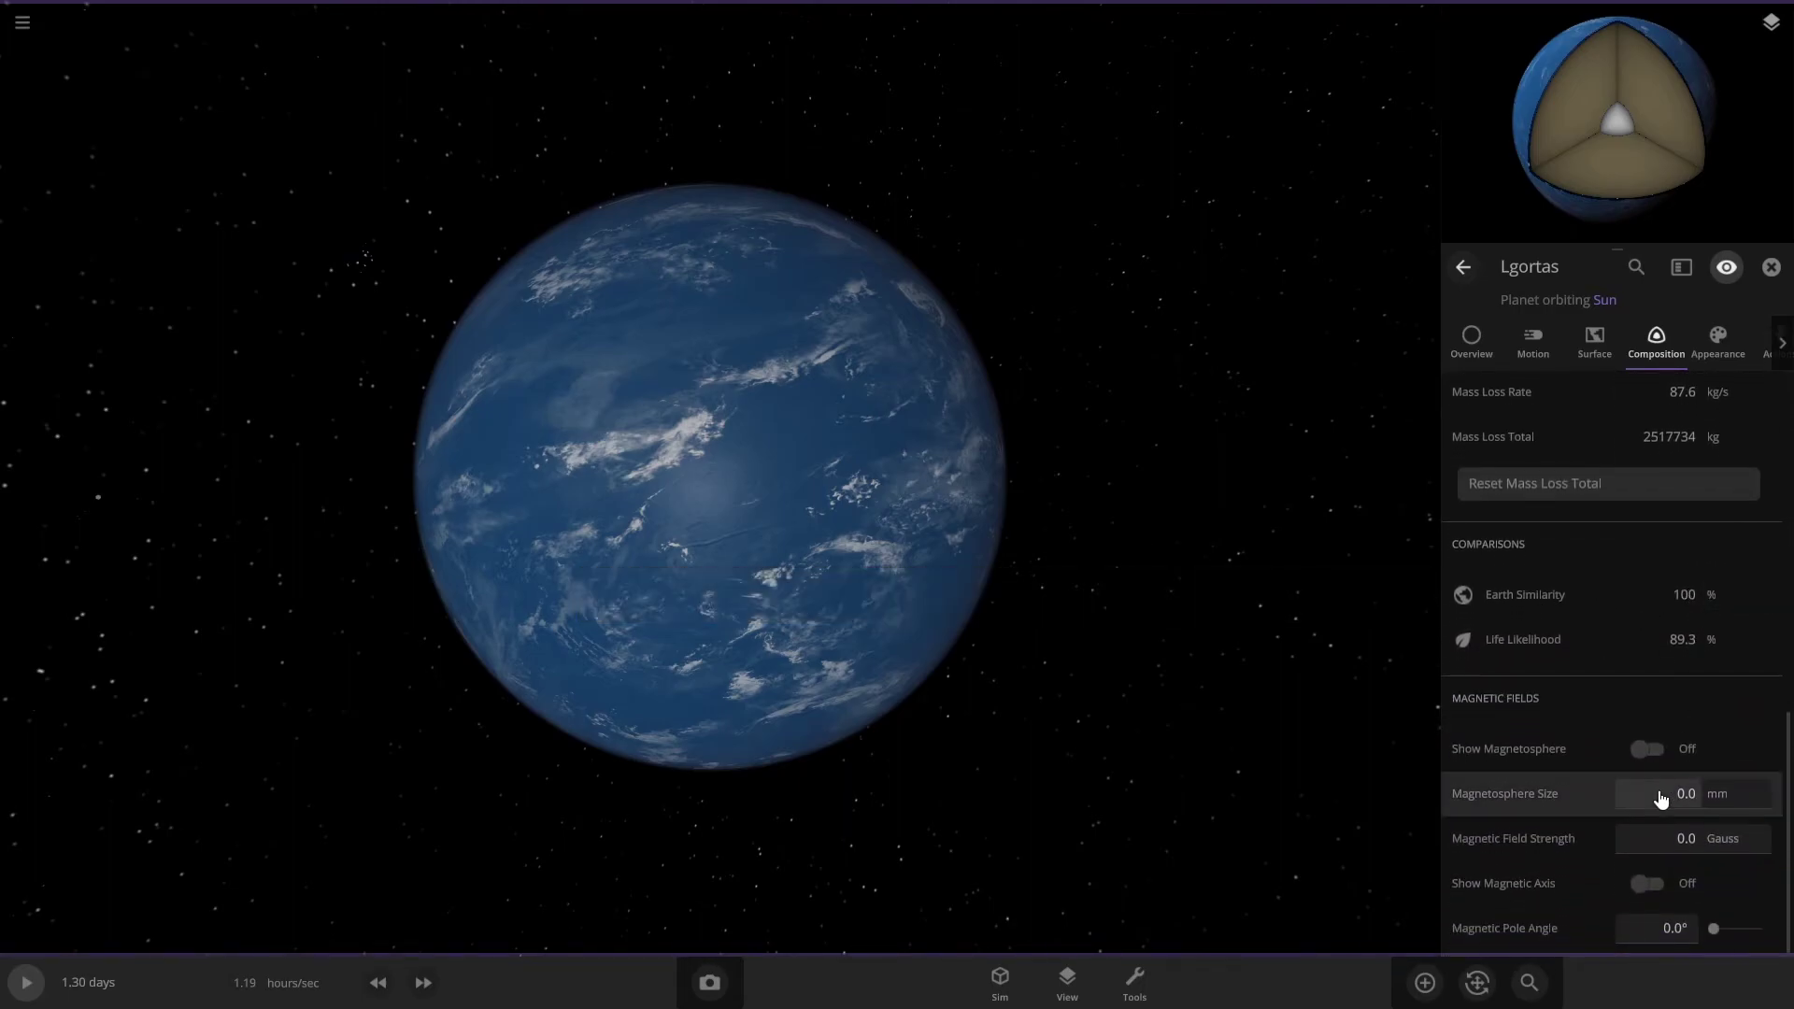
click(1735, 796)
click(1734, 795)
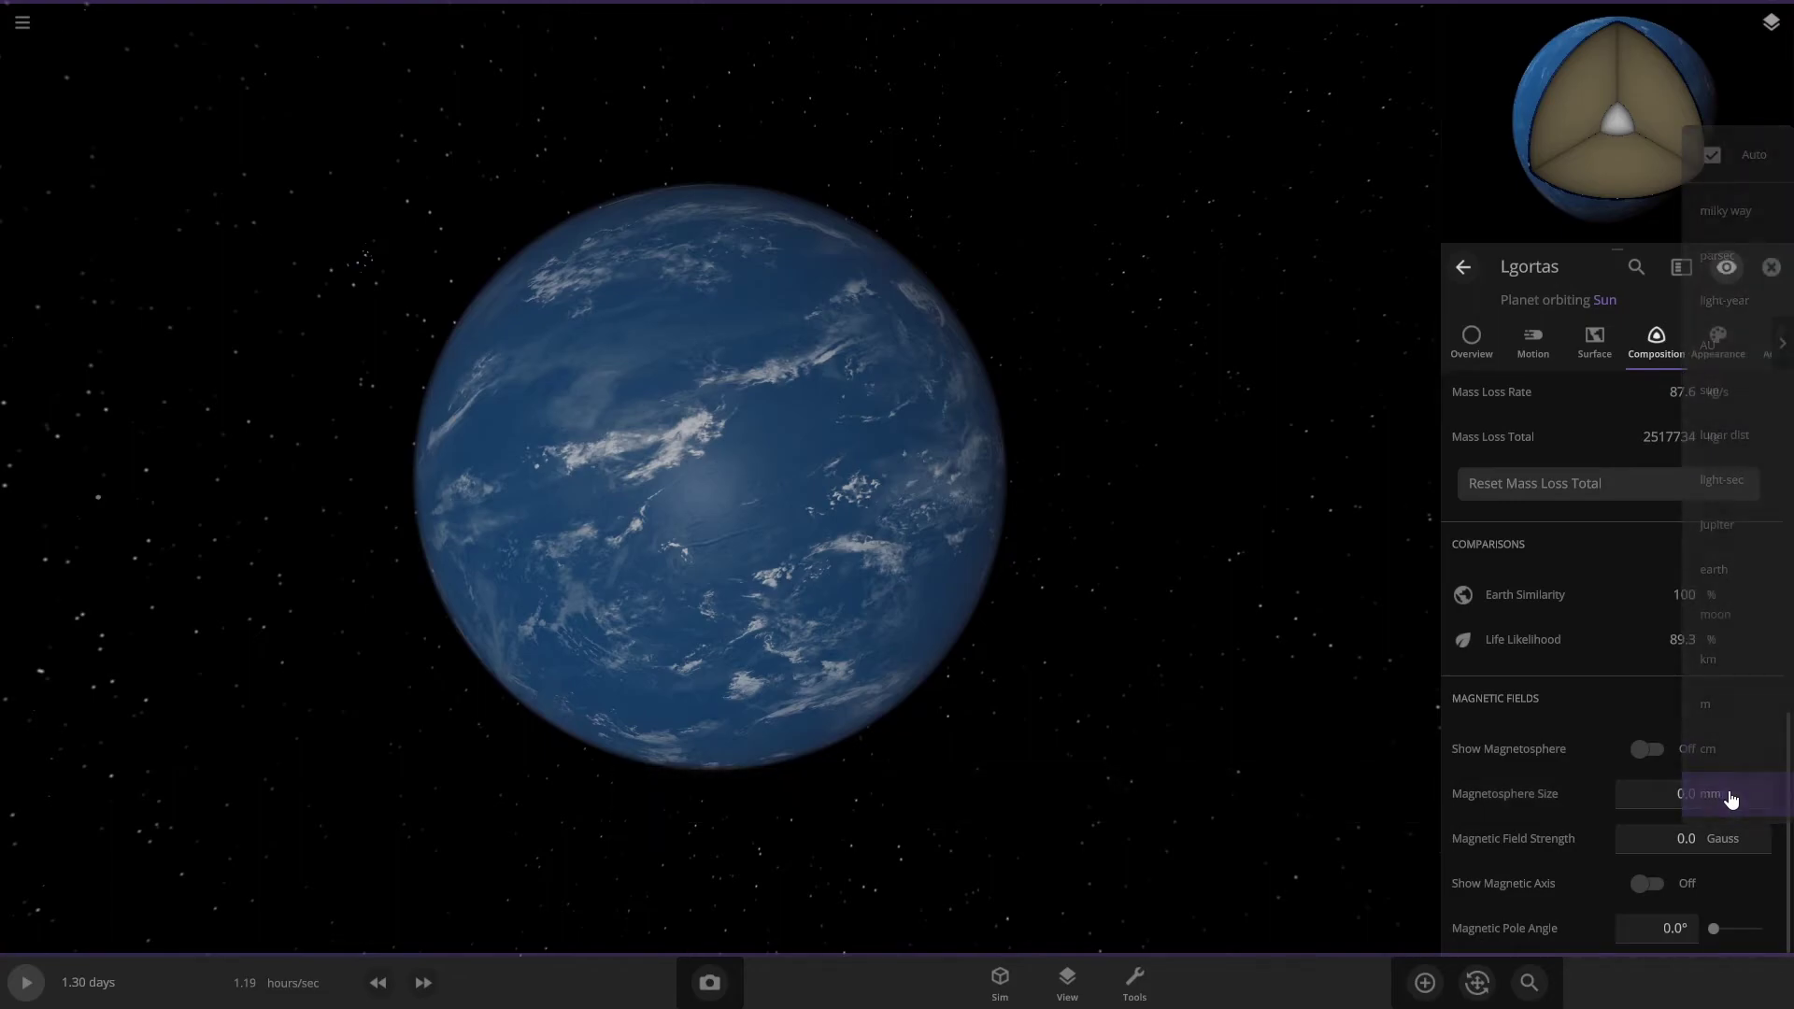
click(1663, 847)
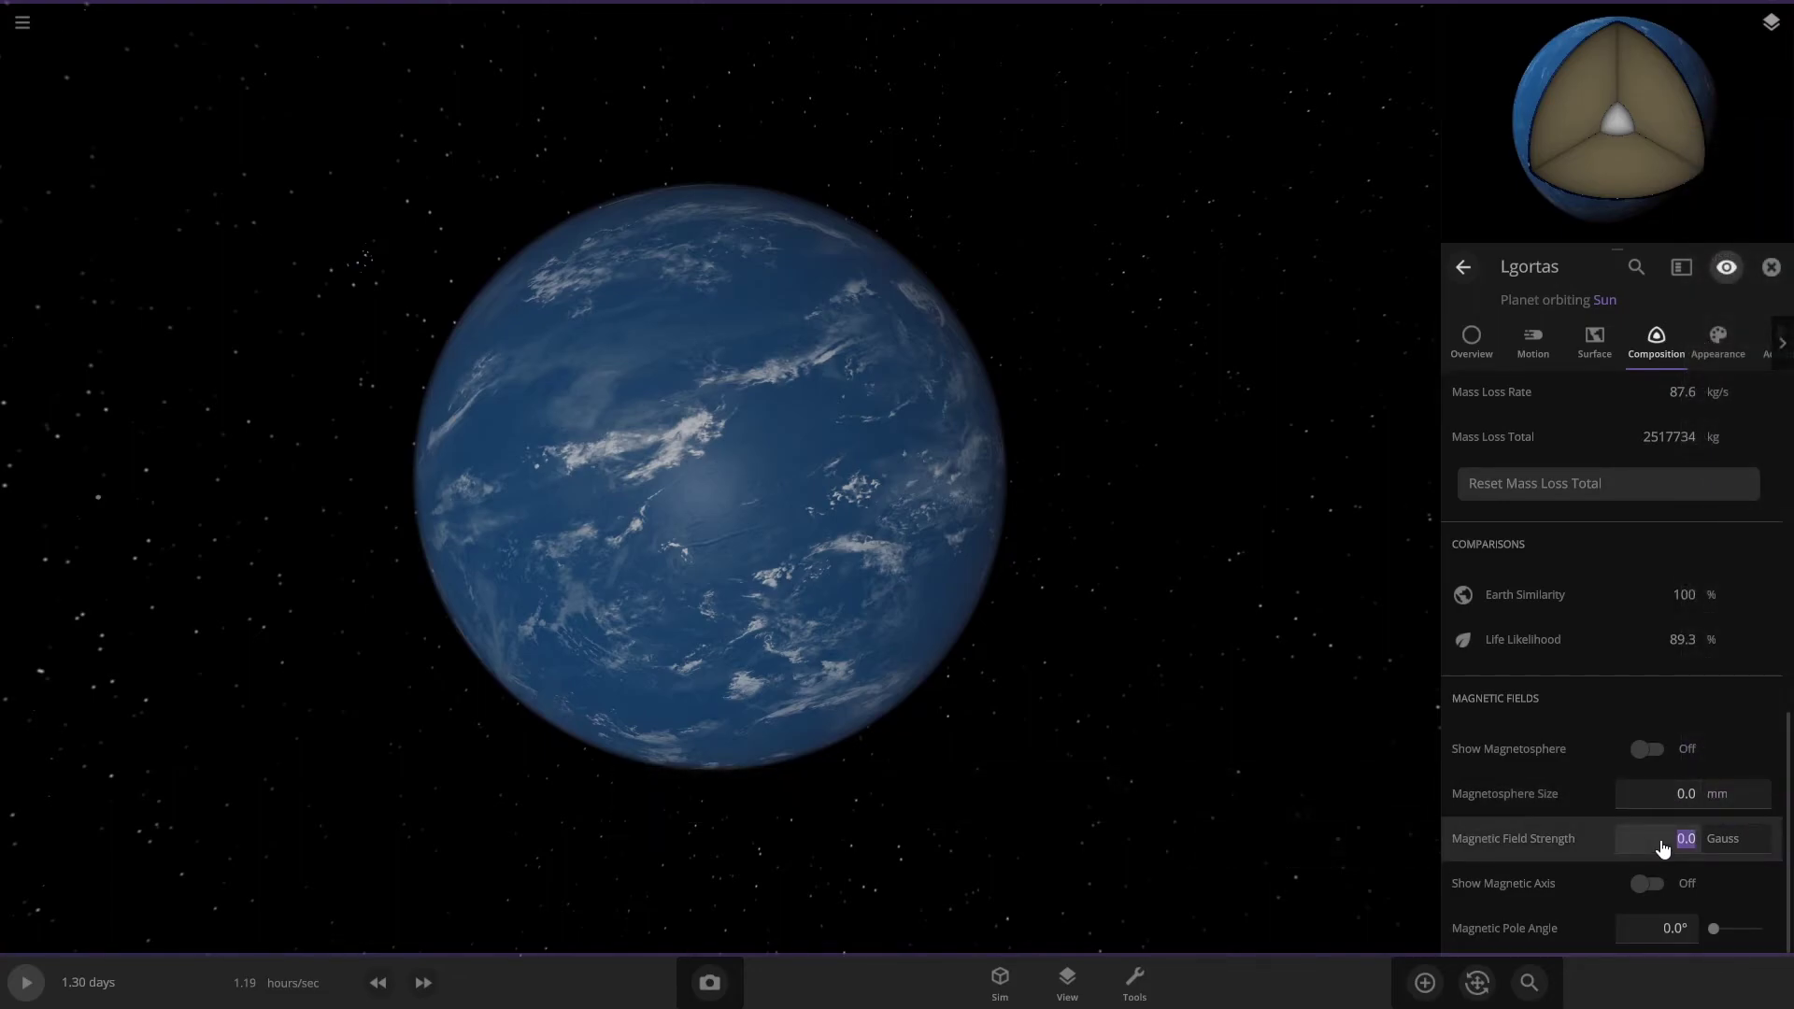
key(BackSpace)
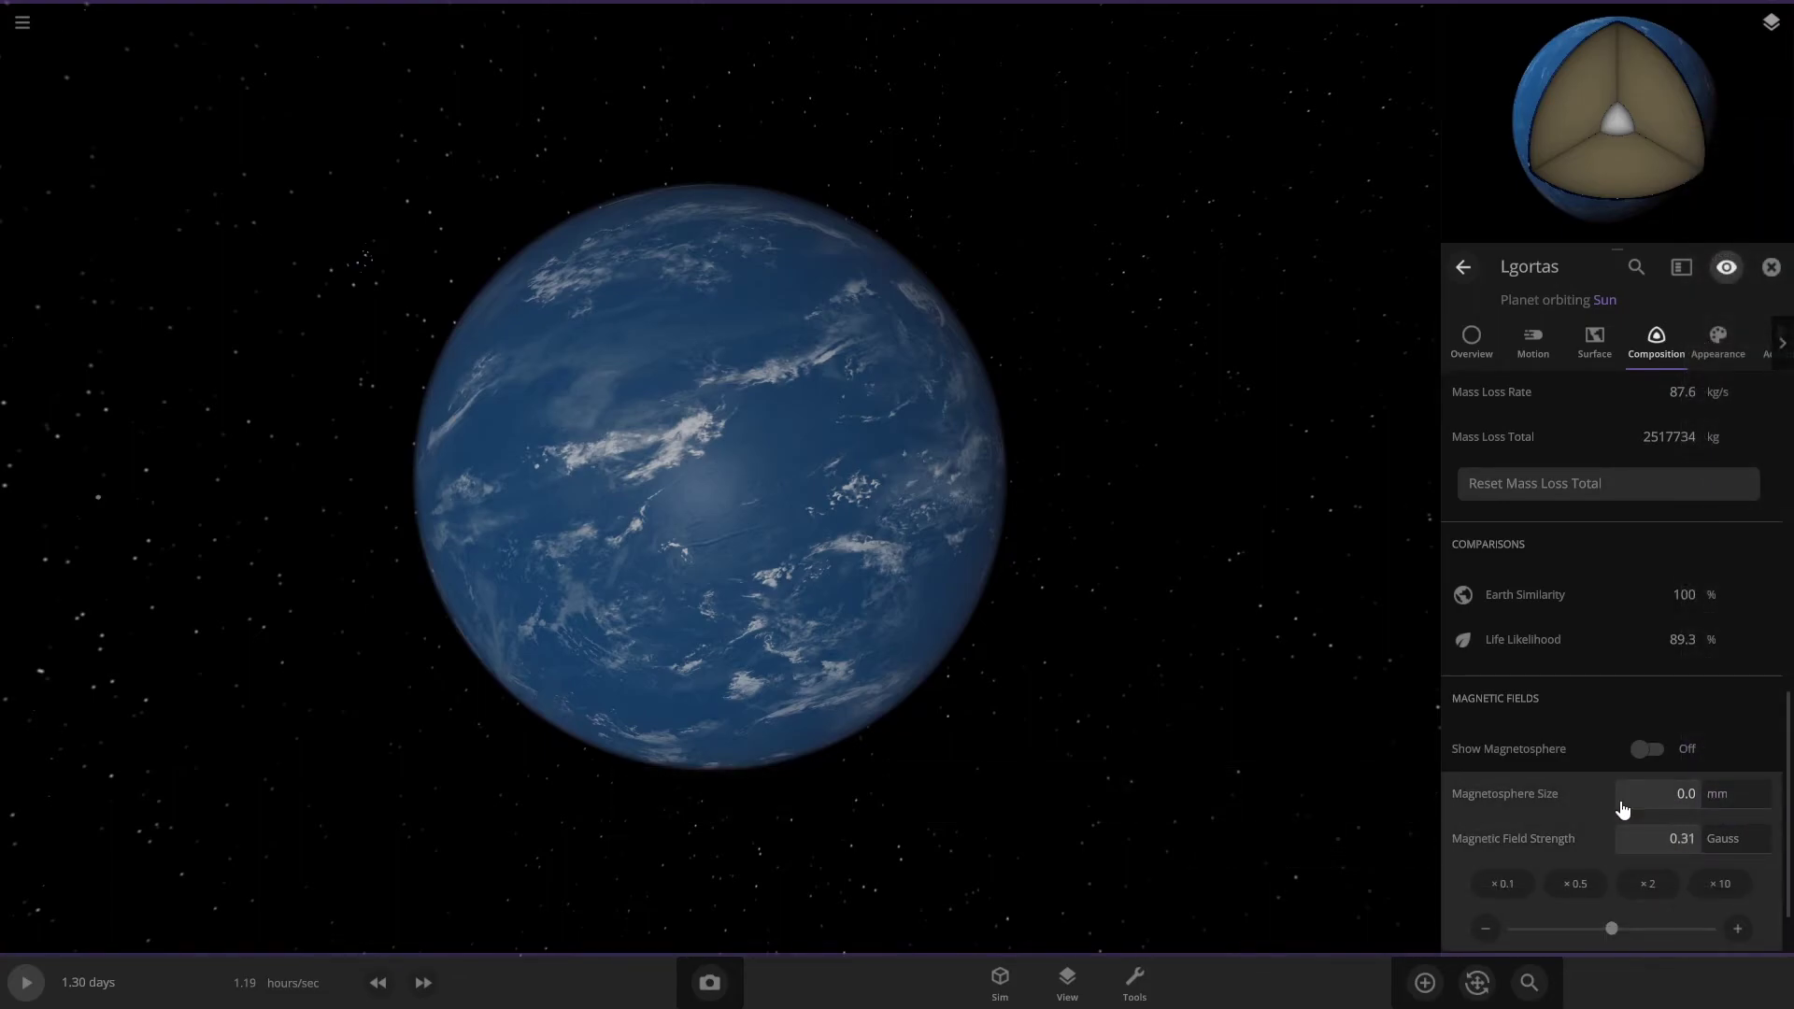
click(1622, 805)
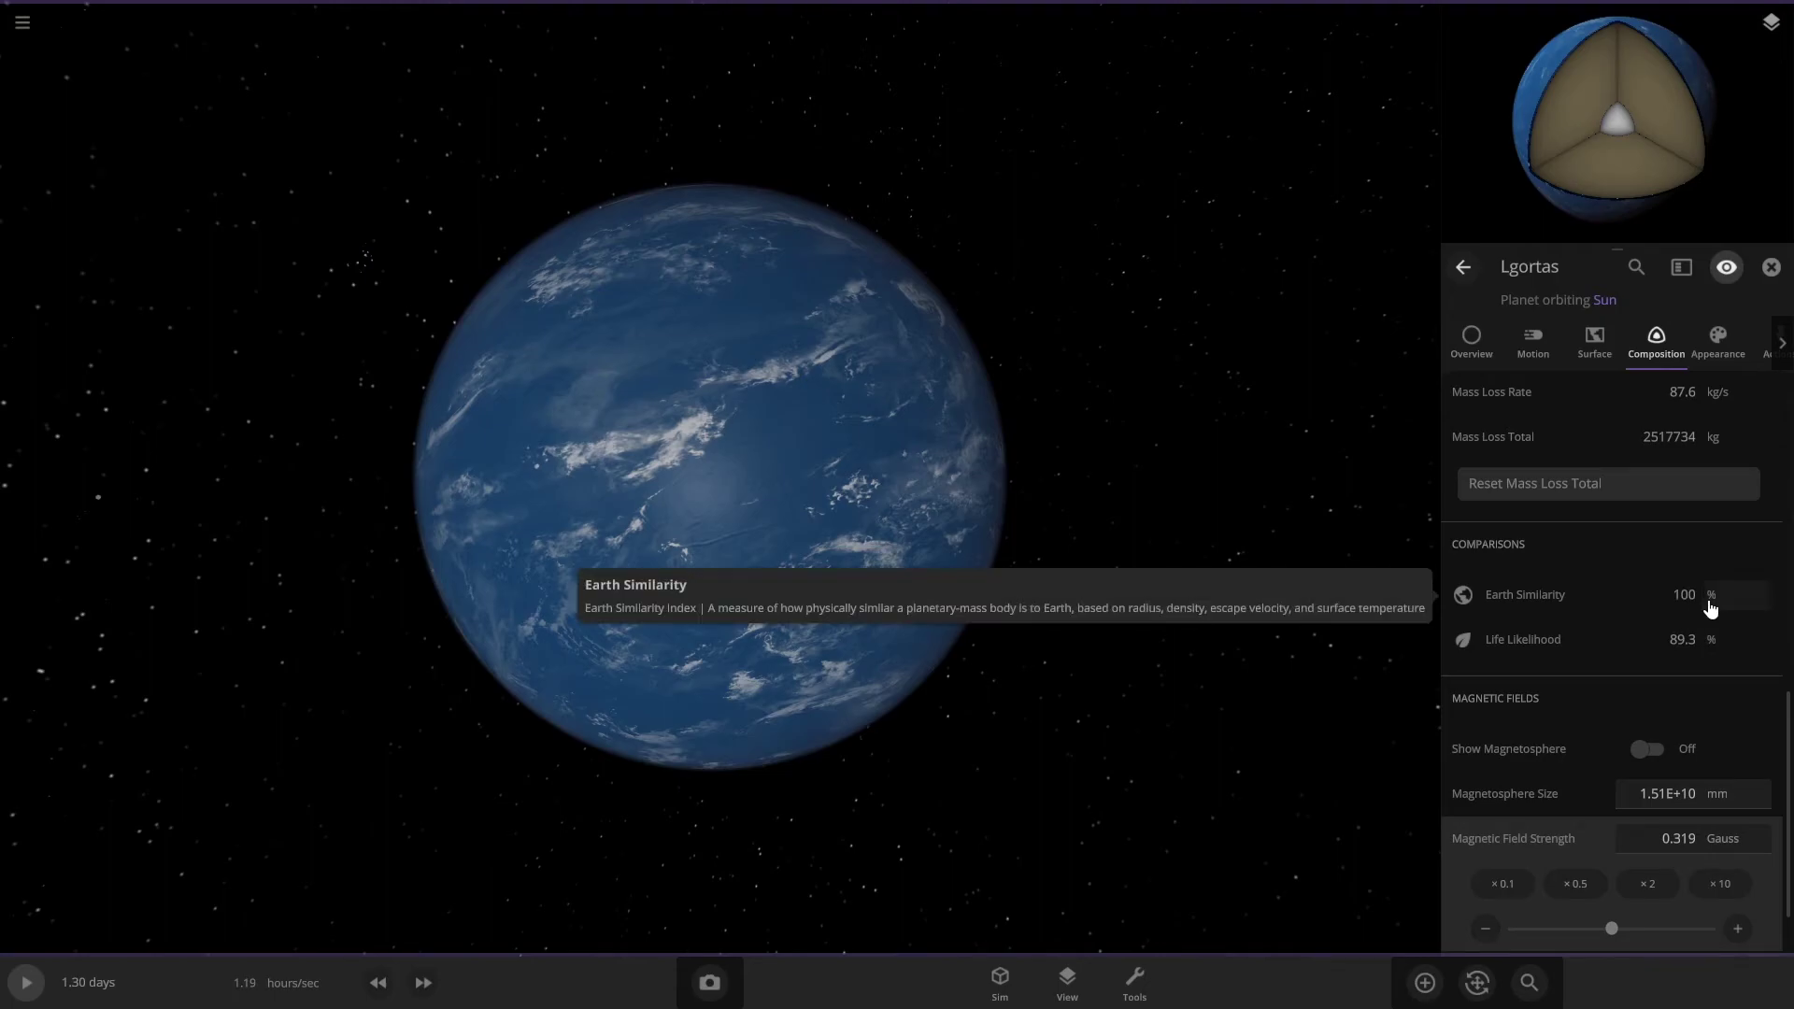
drag(1068, 752, 793, 401)
Step: Run the simulation sped up to months per second, then pause it at 1.12 years
scroll(1167, 598, down, 5)
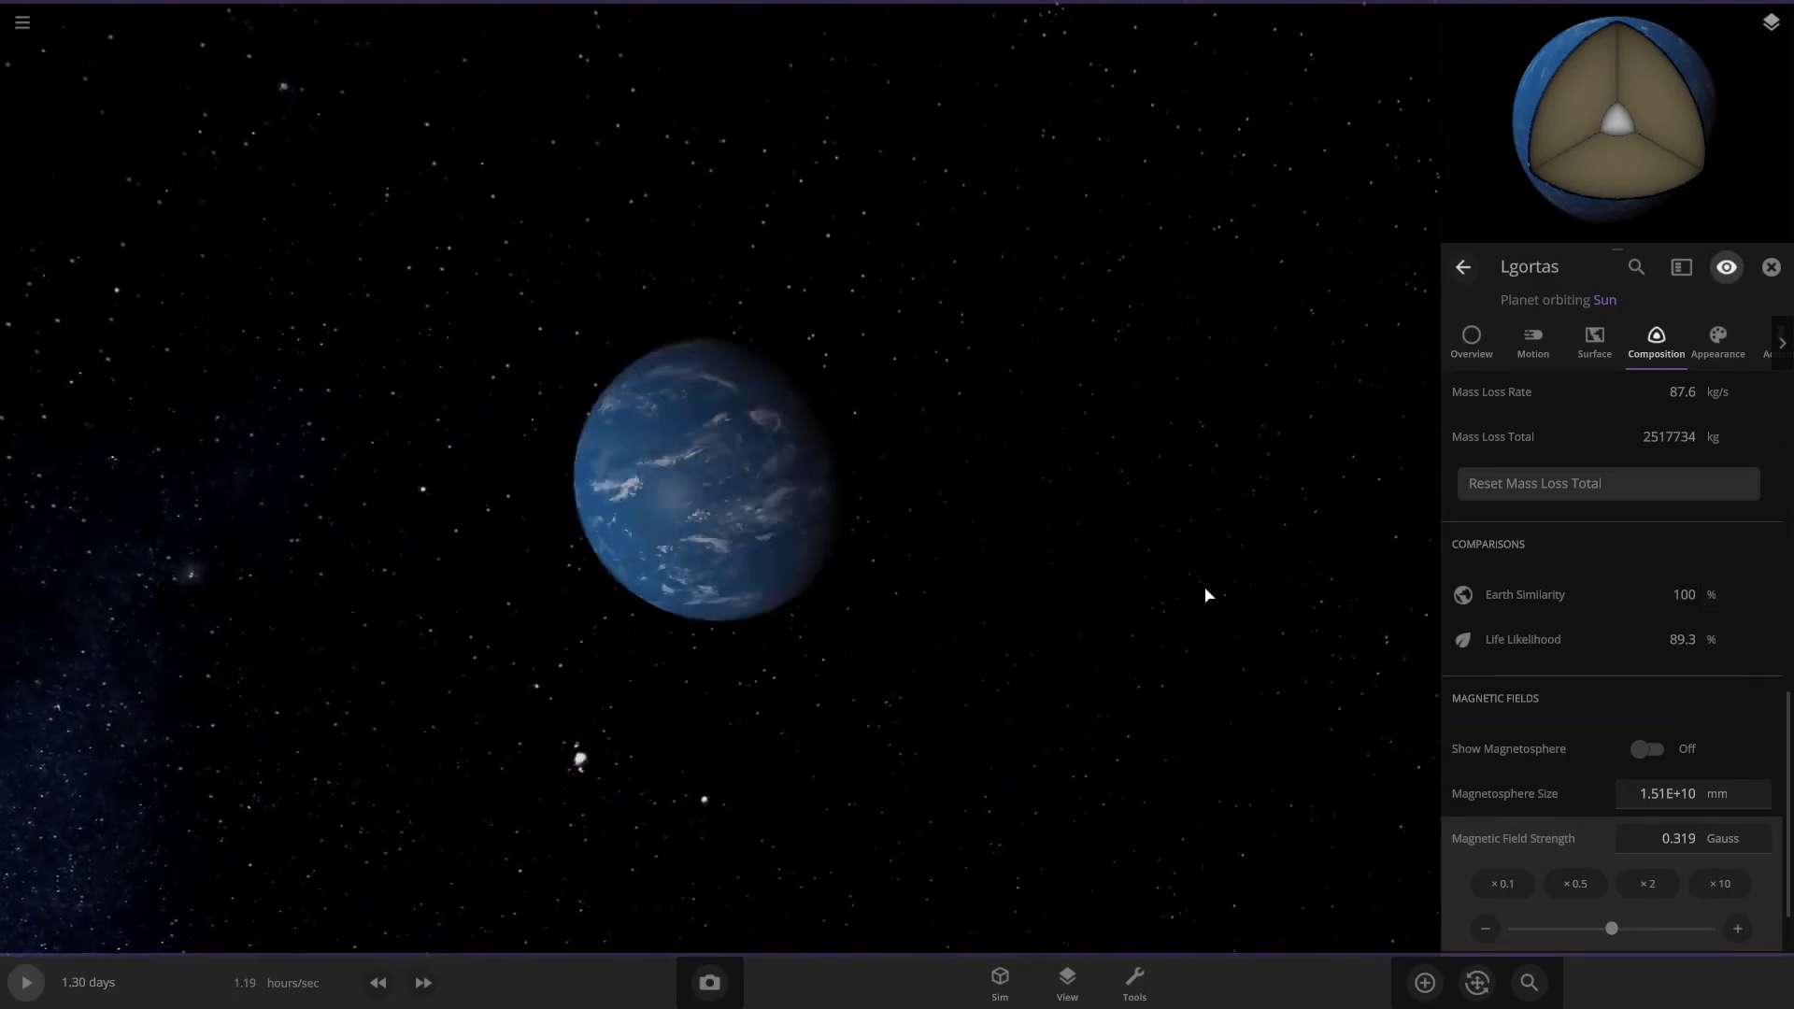
scroll(1646, 641, up, 3)
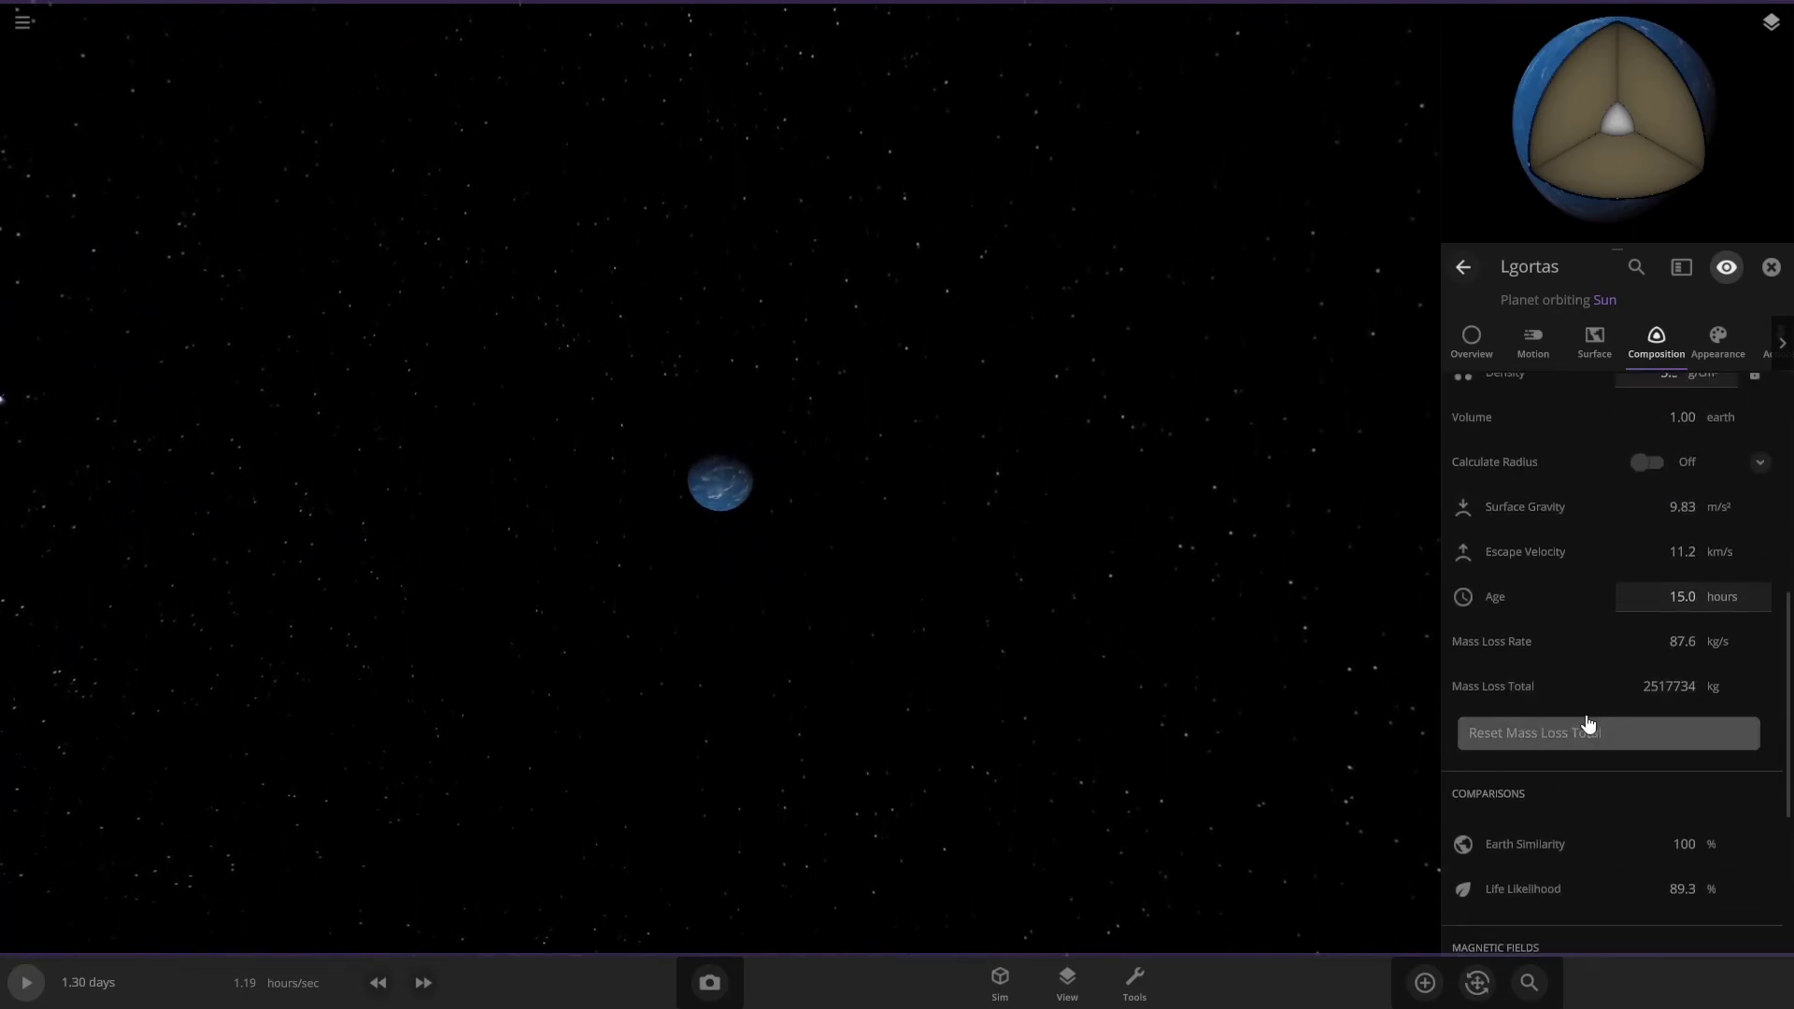
scroll(1586, 725, down, 3)
key(space)
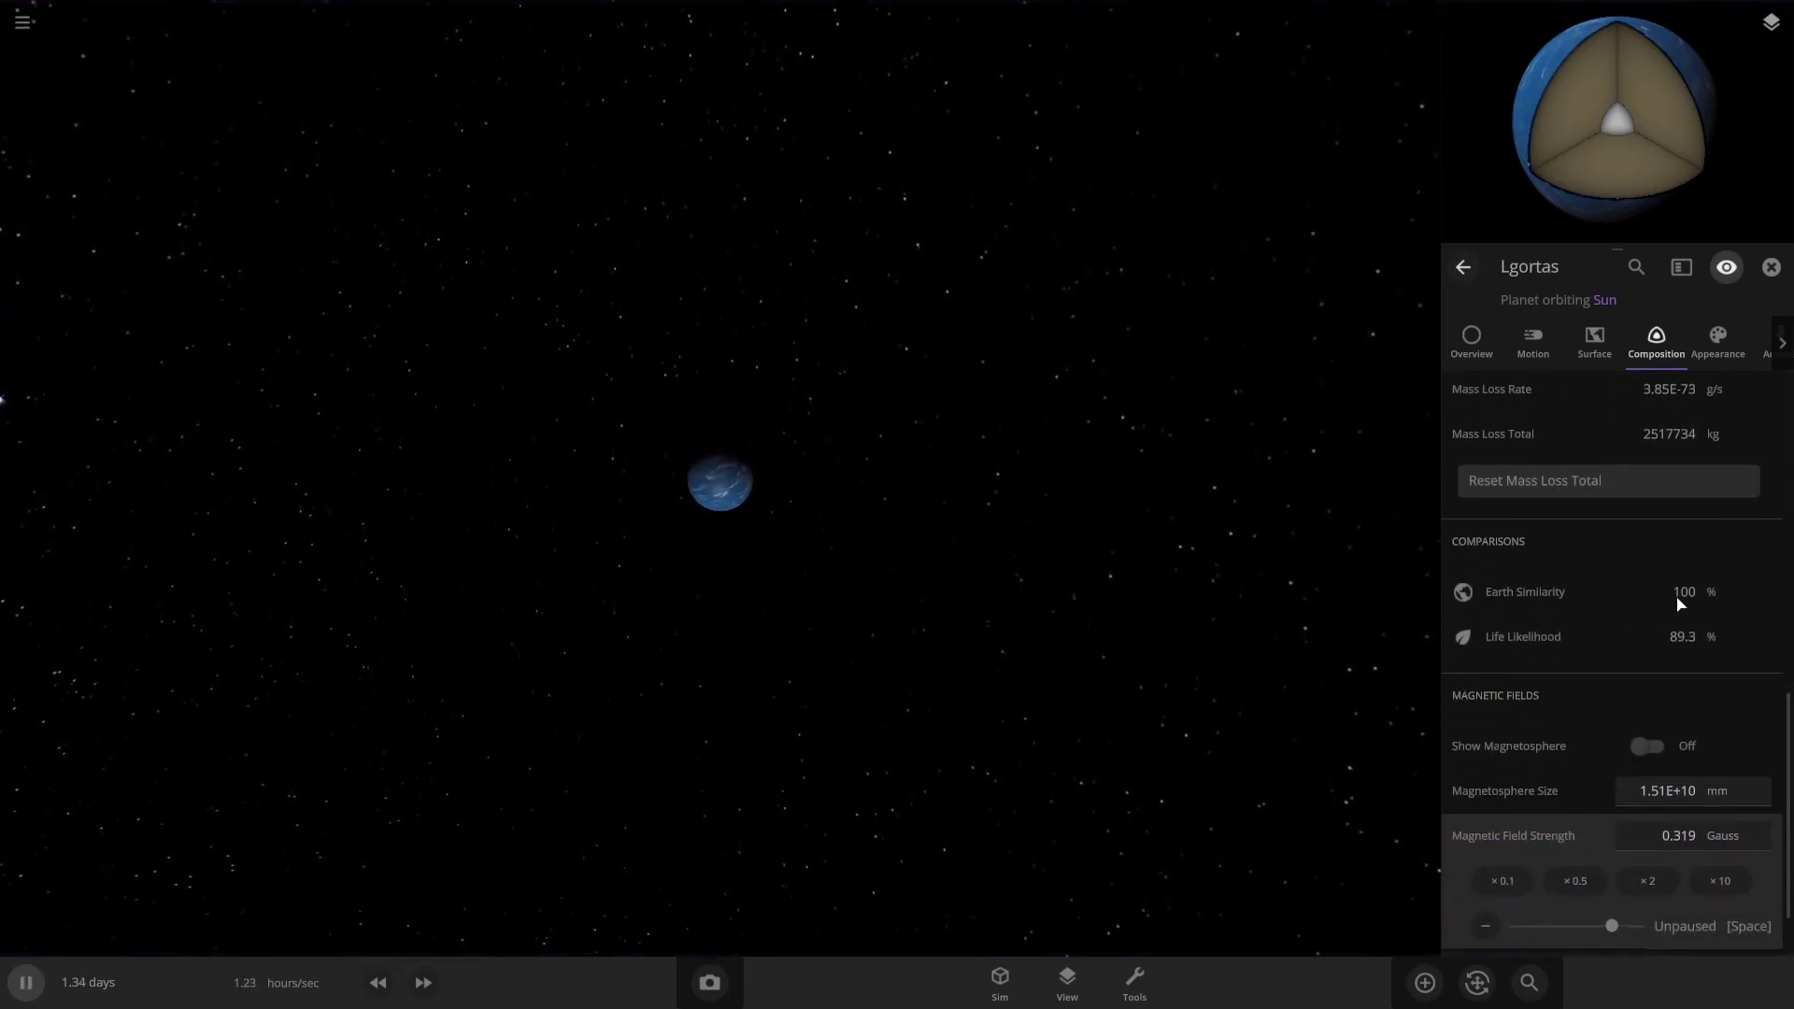
click(423, 983)
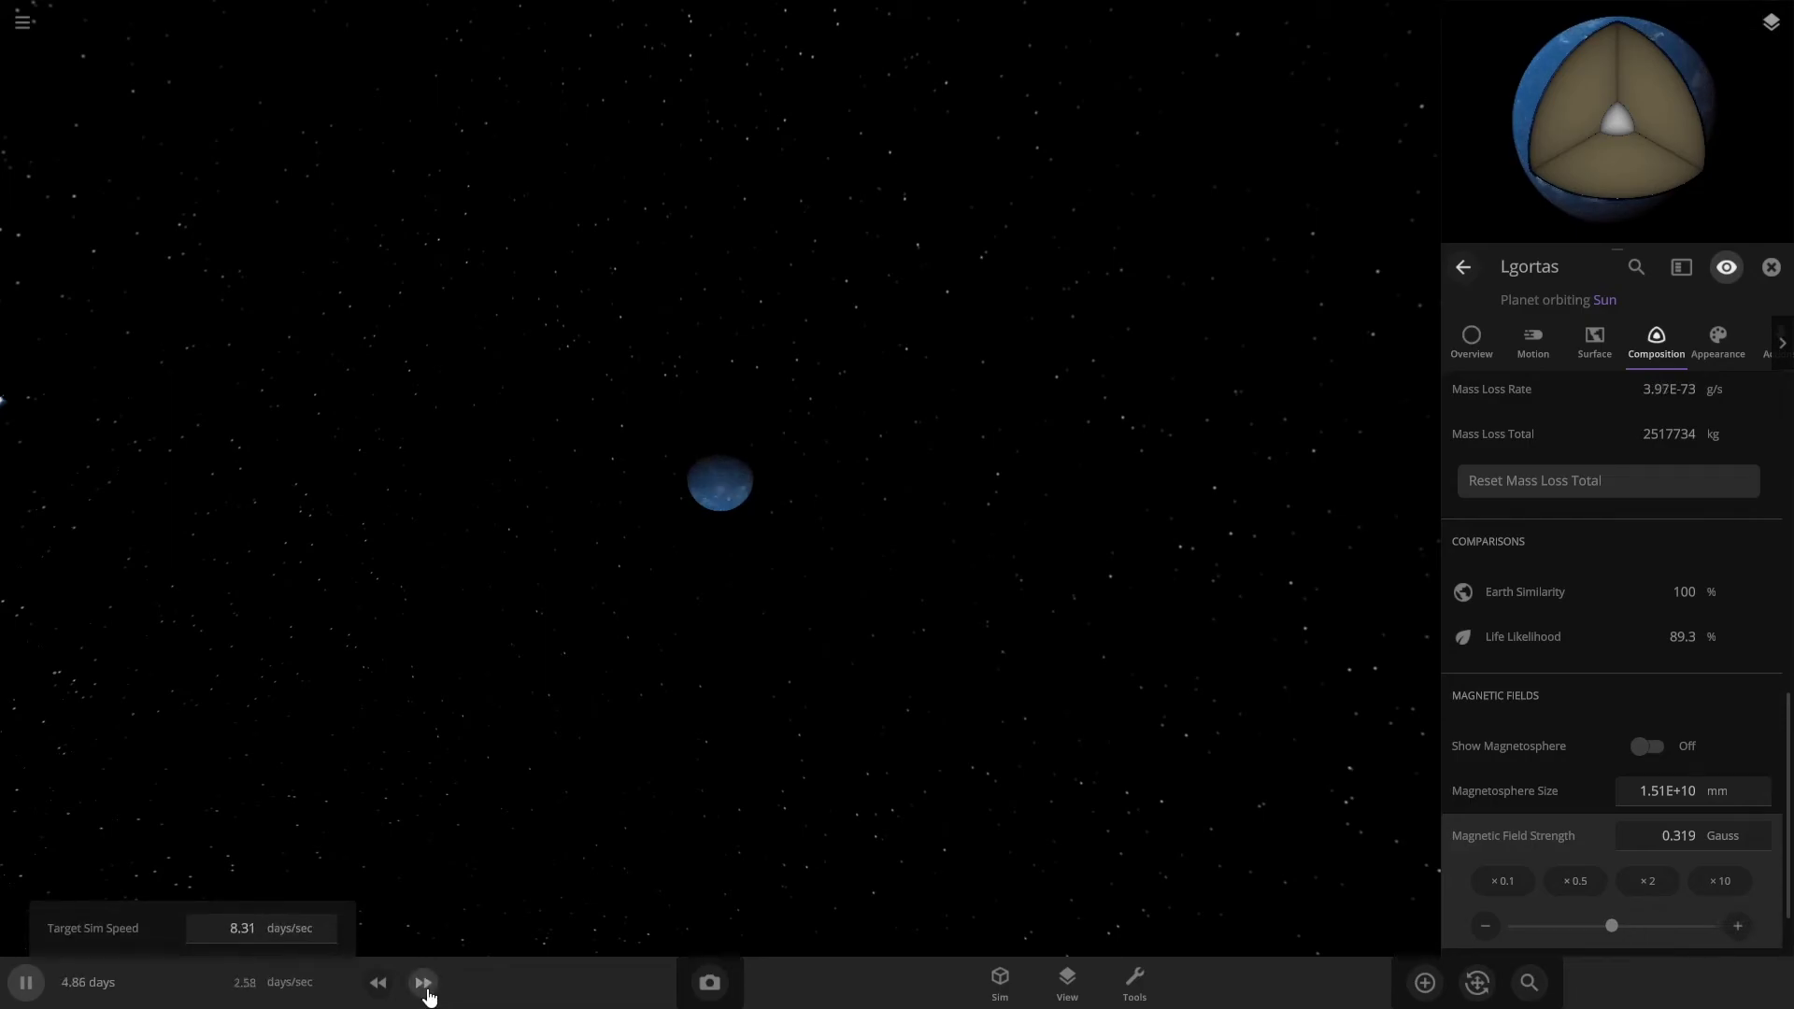
click(423, 983)
click(423, 983)
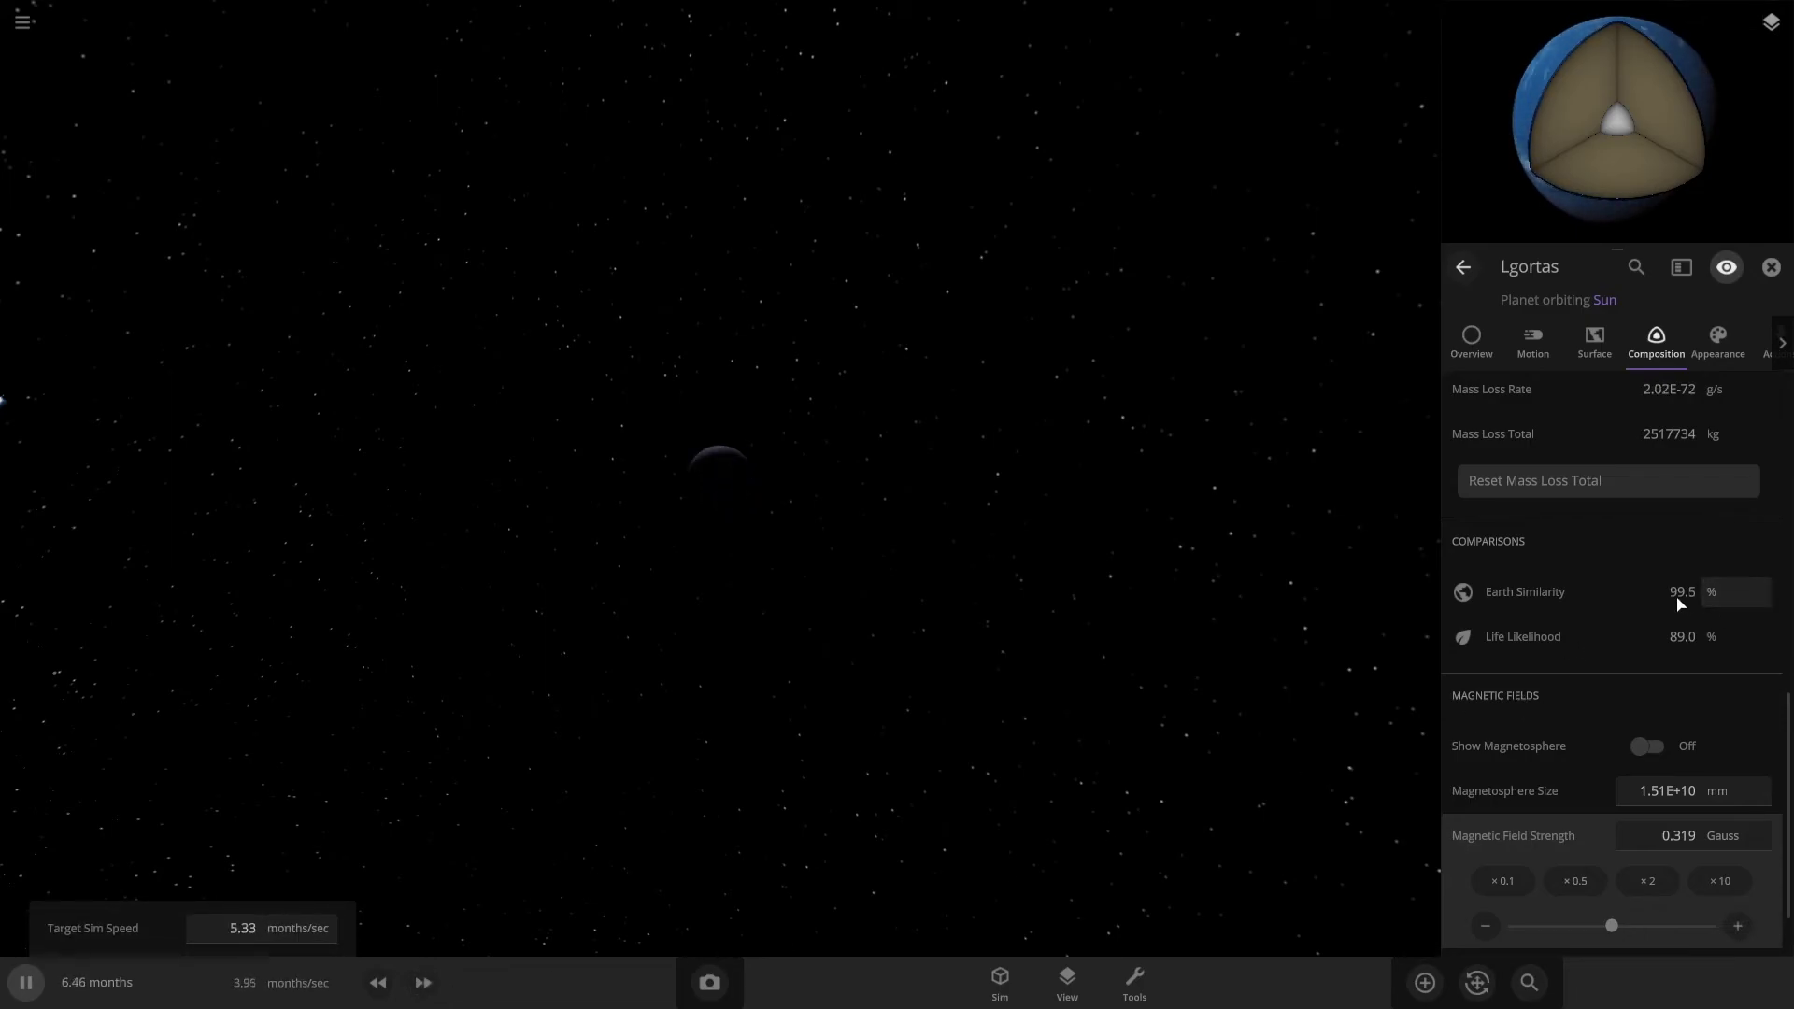
key(space)
Step: Check Lgortas's surface temperature map and composition, then orbit the view toward the Sun
click(1579, 372)
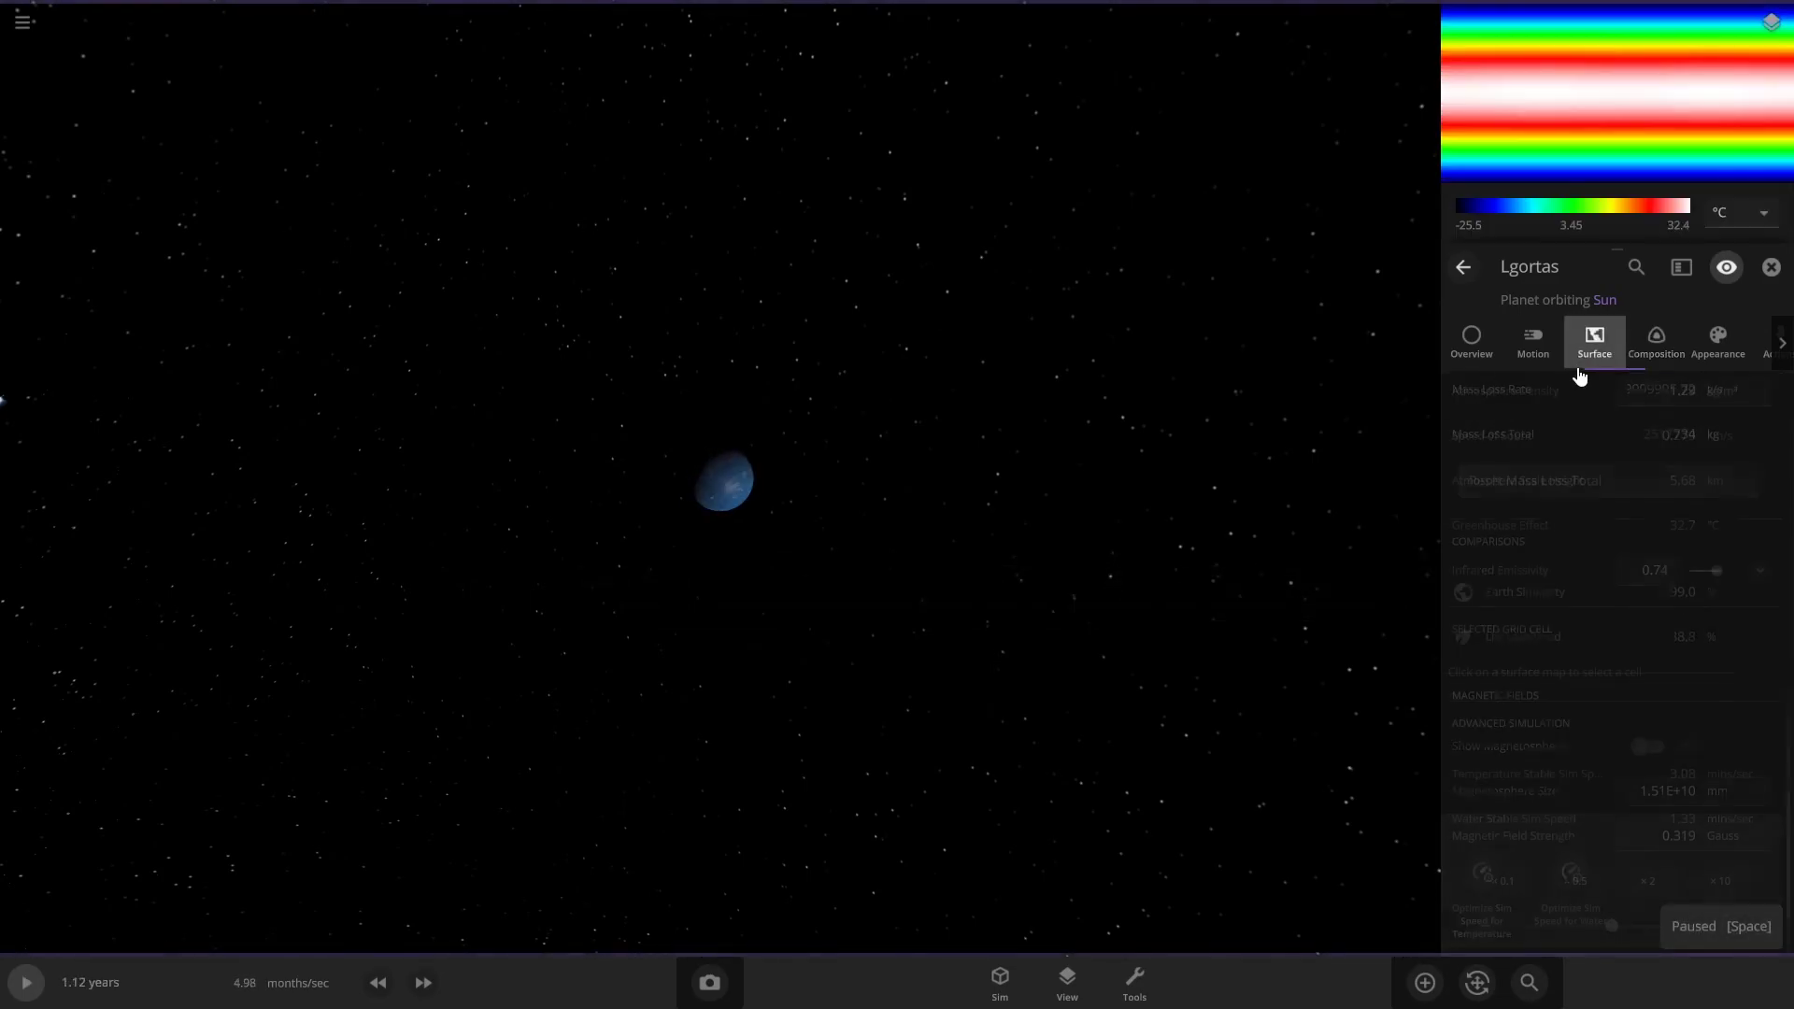
click(1655, 346)
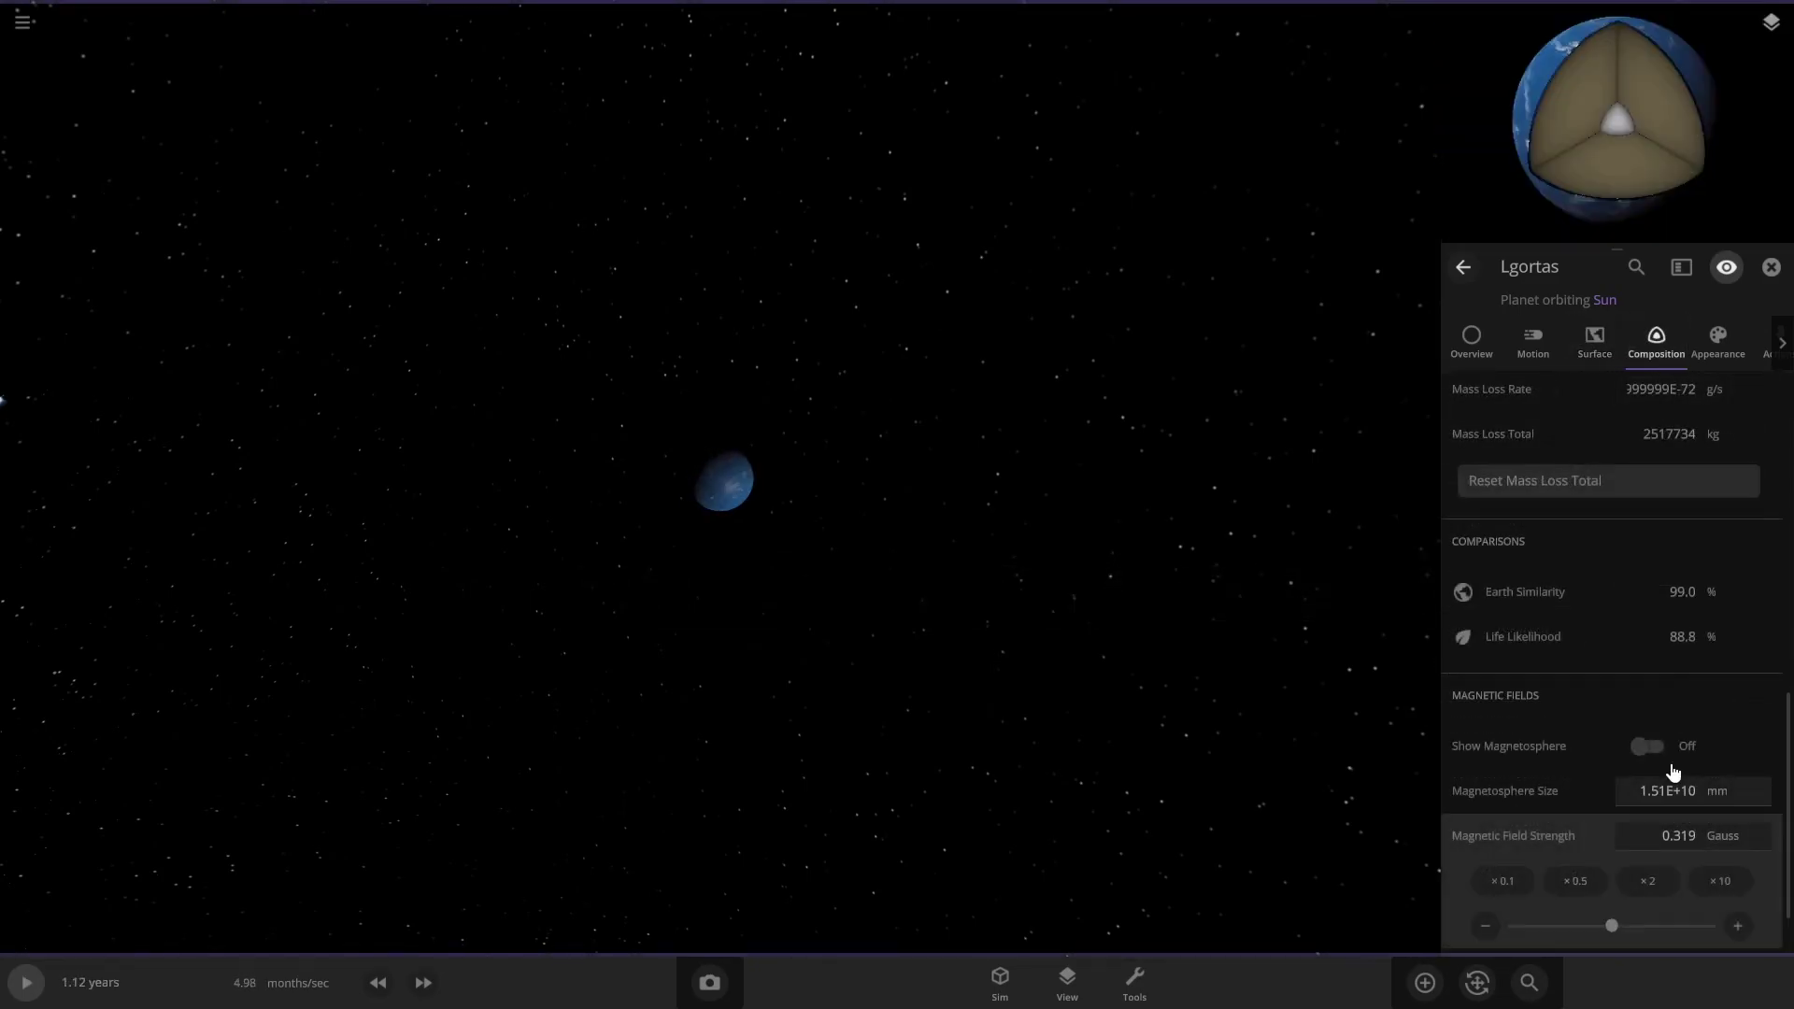
scroll(1672, 772, down, 2)
drag(287, 69, 1017, 551)
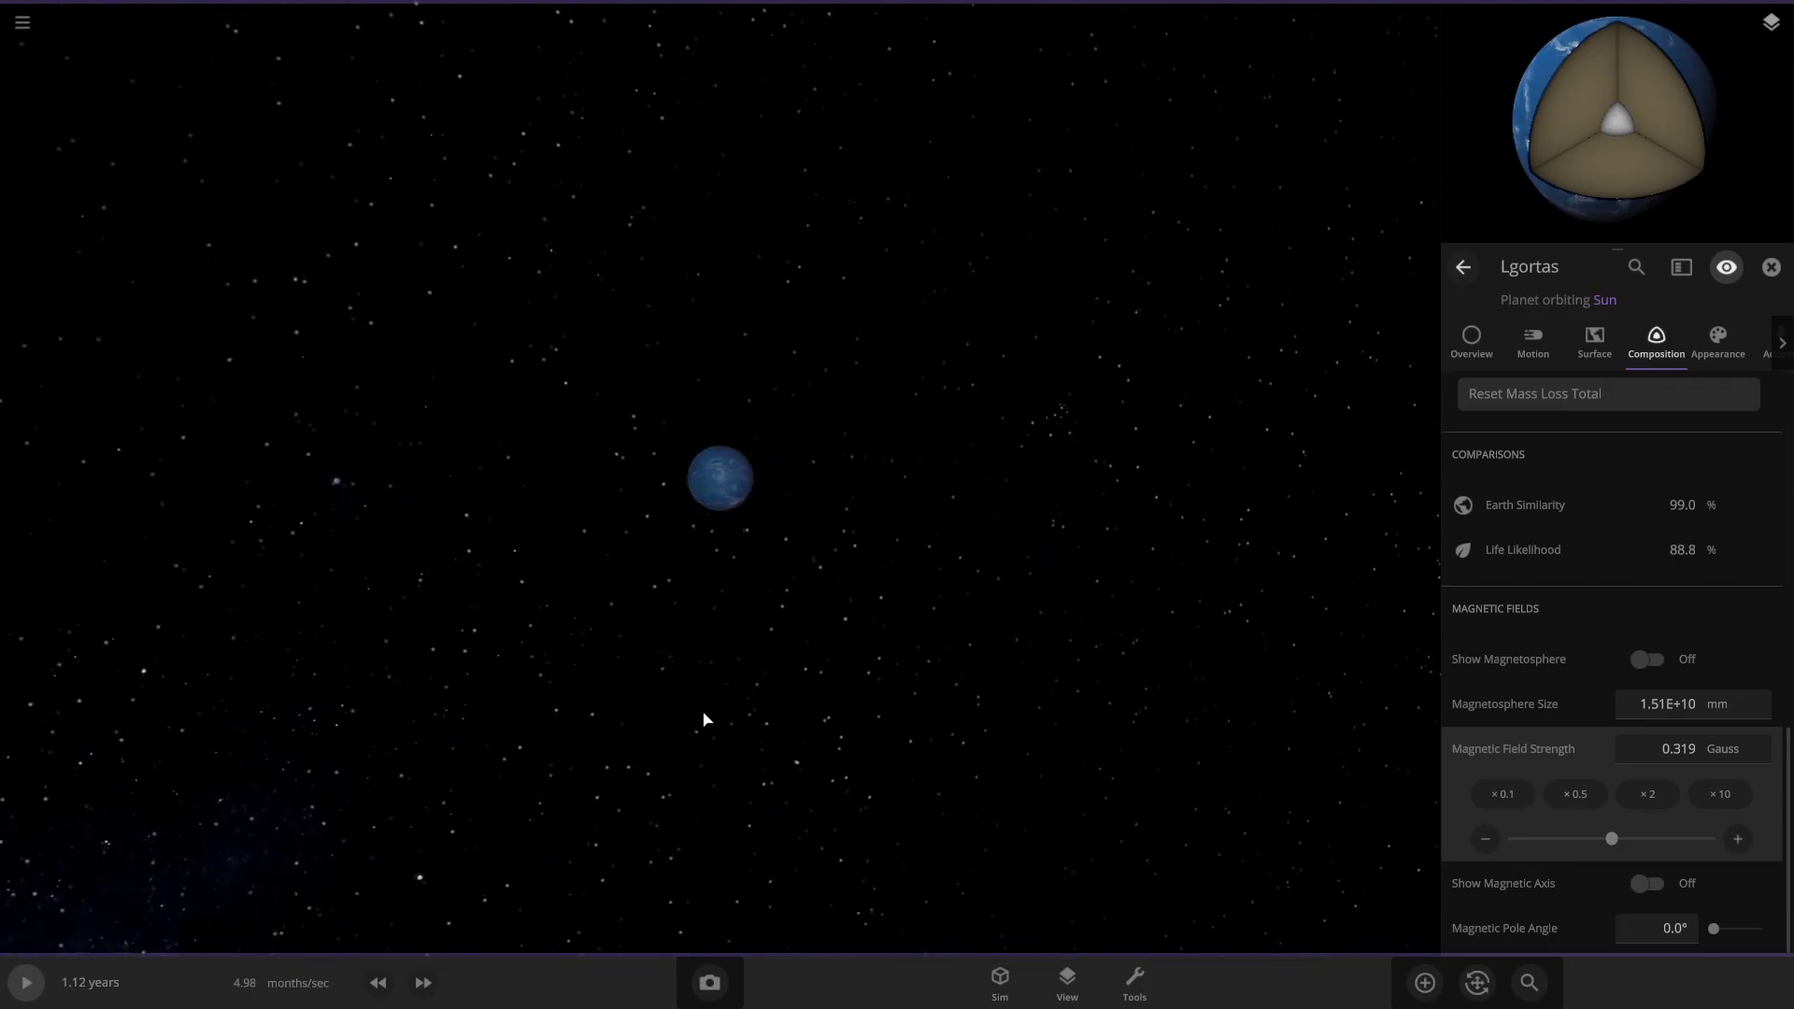
drag(822, 607, 400, 572)
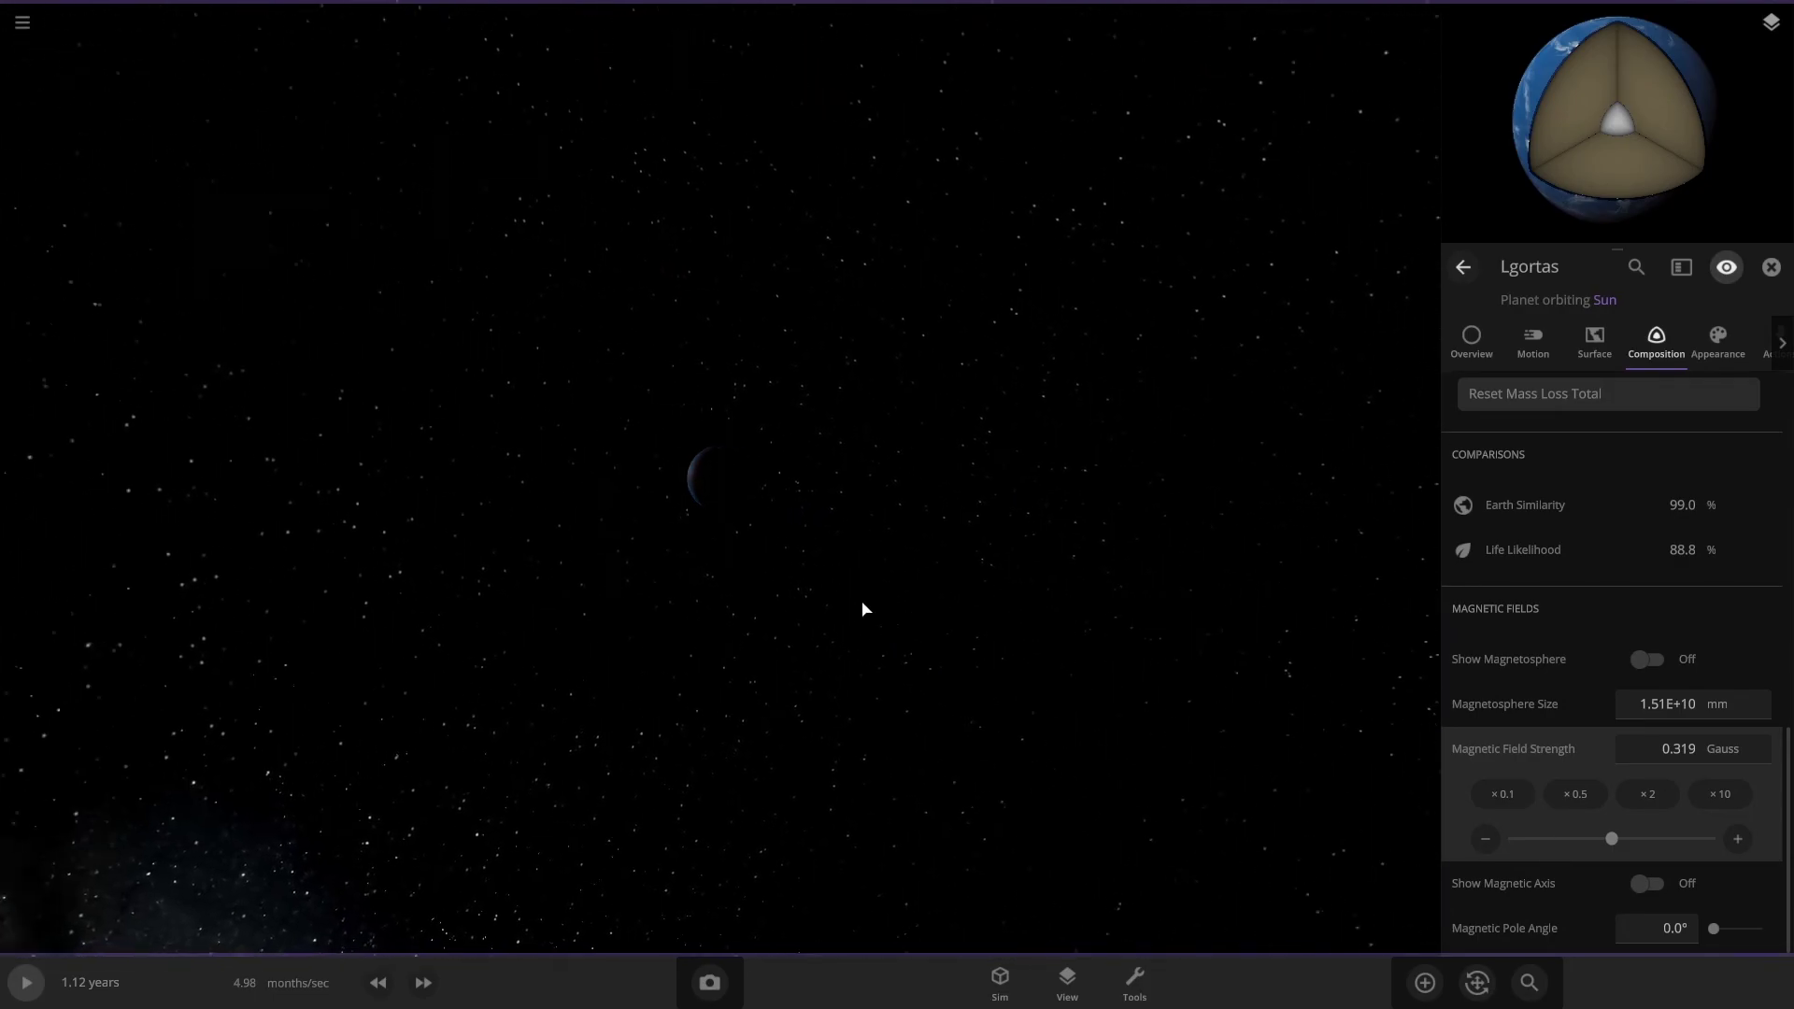
drag(860, 608, 797, 572)
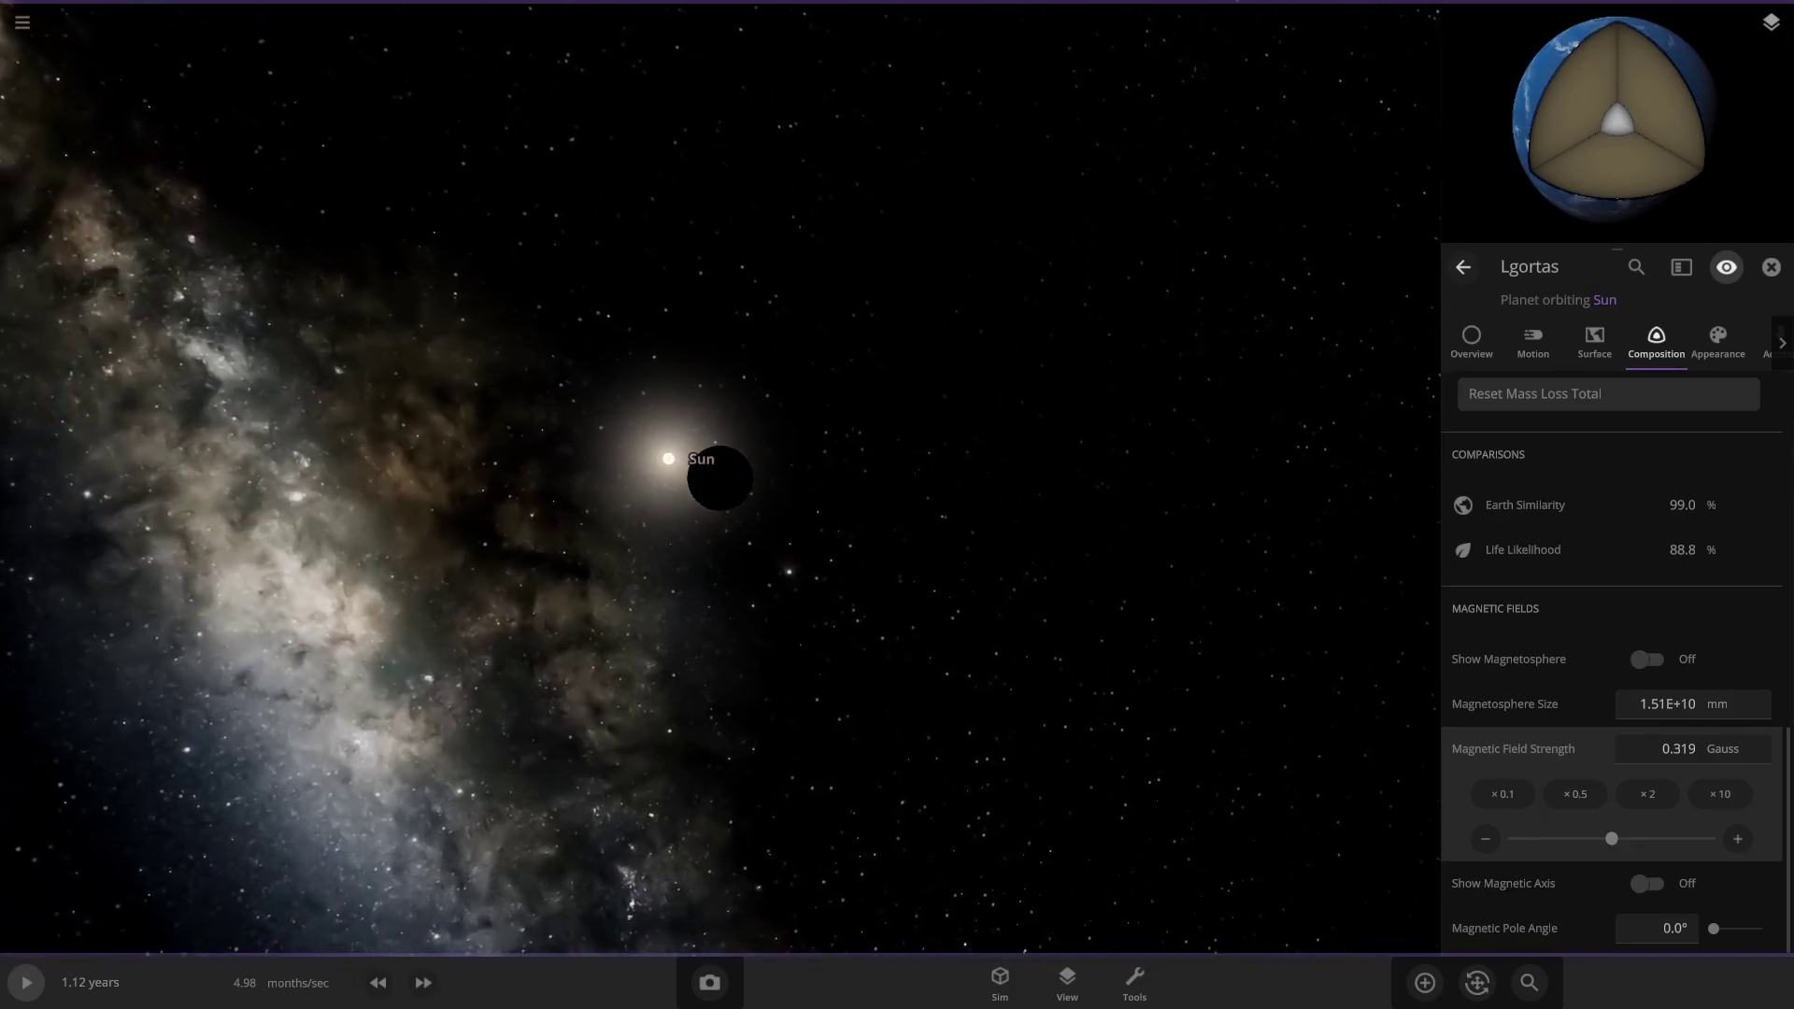